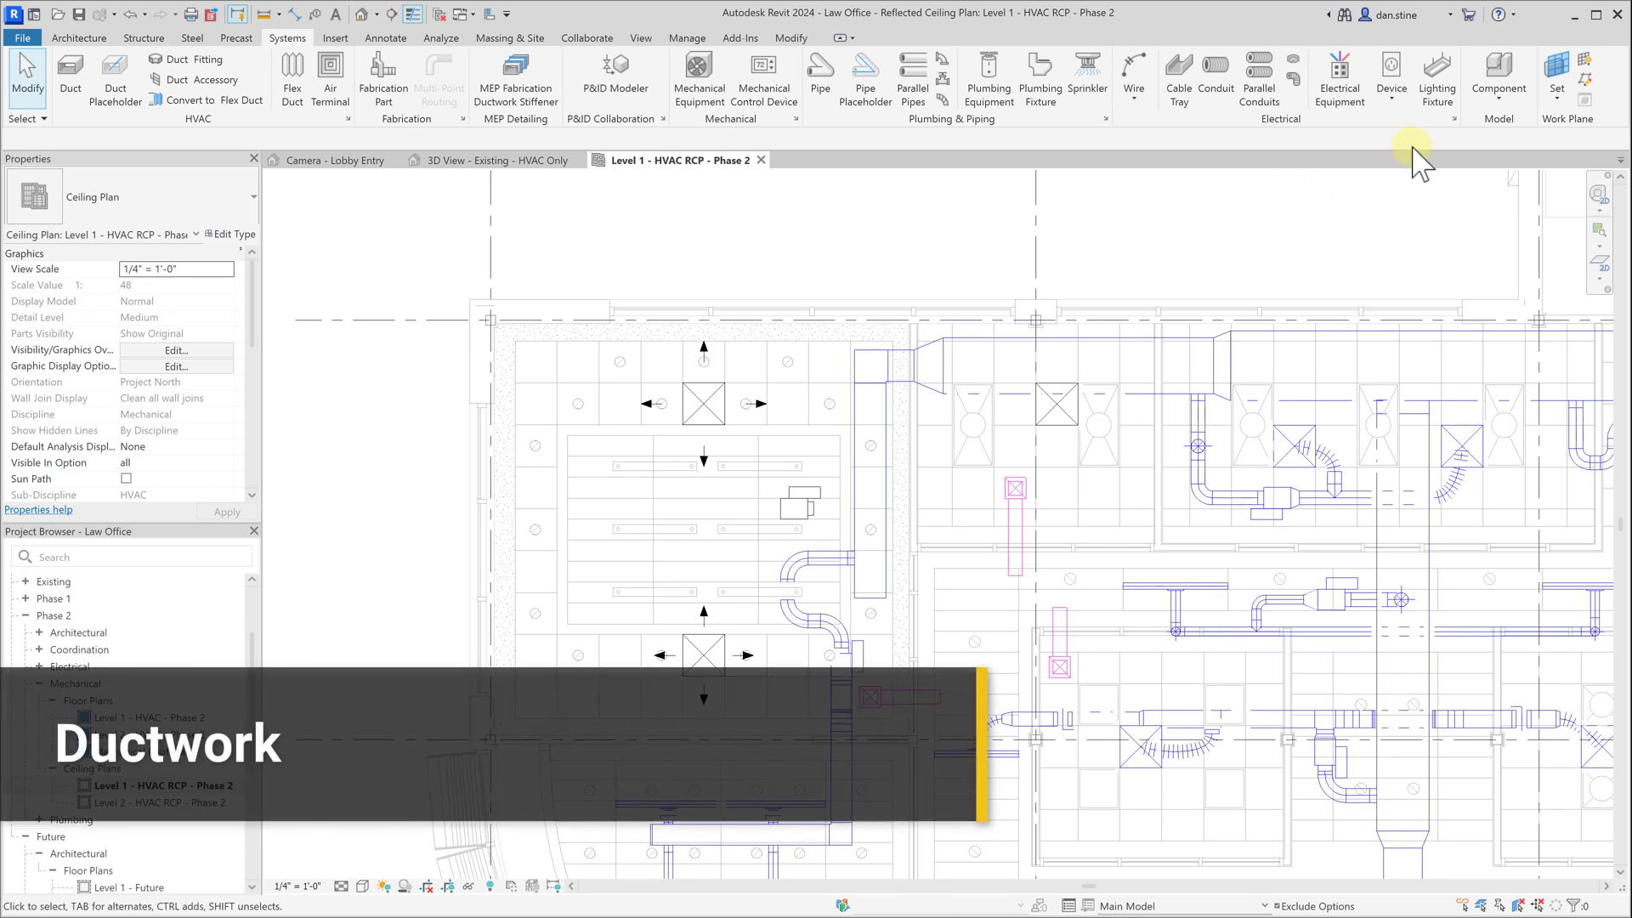
Create a horizontal building section through the room with the unconnected terminal unit, from outside the exterior wall to past the opposite wall.
scroll(777, 546, up, 3)
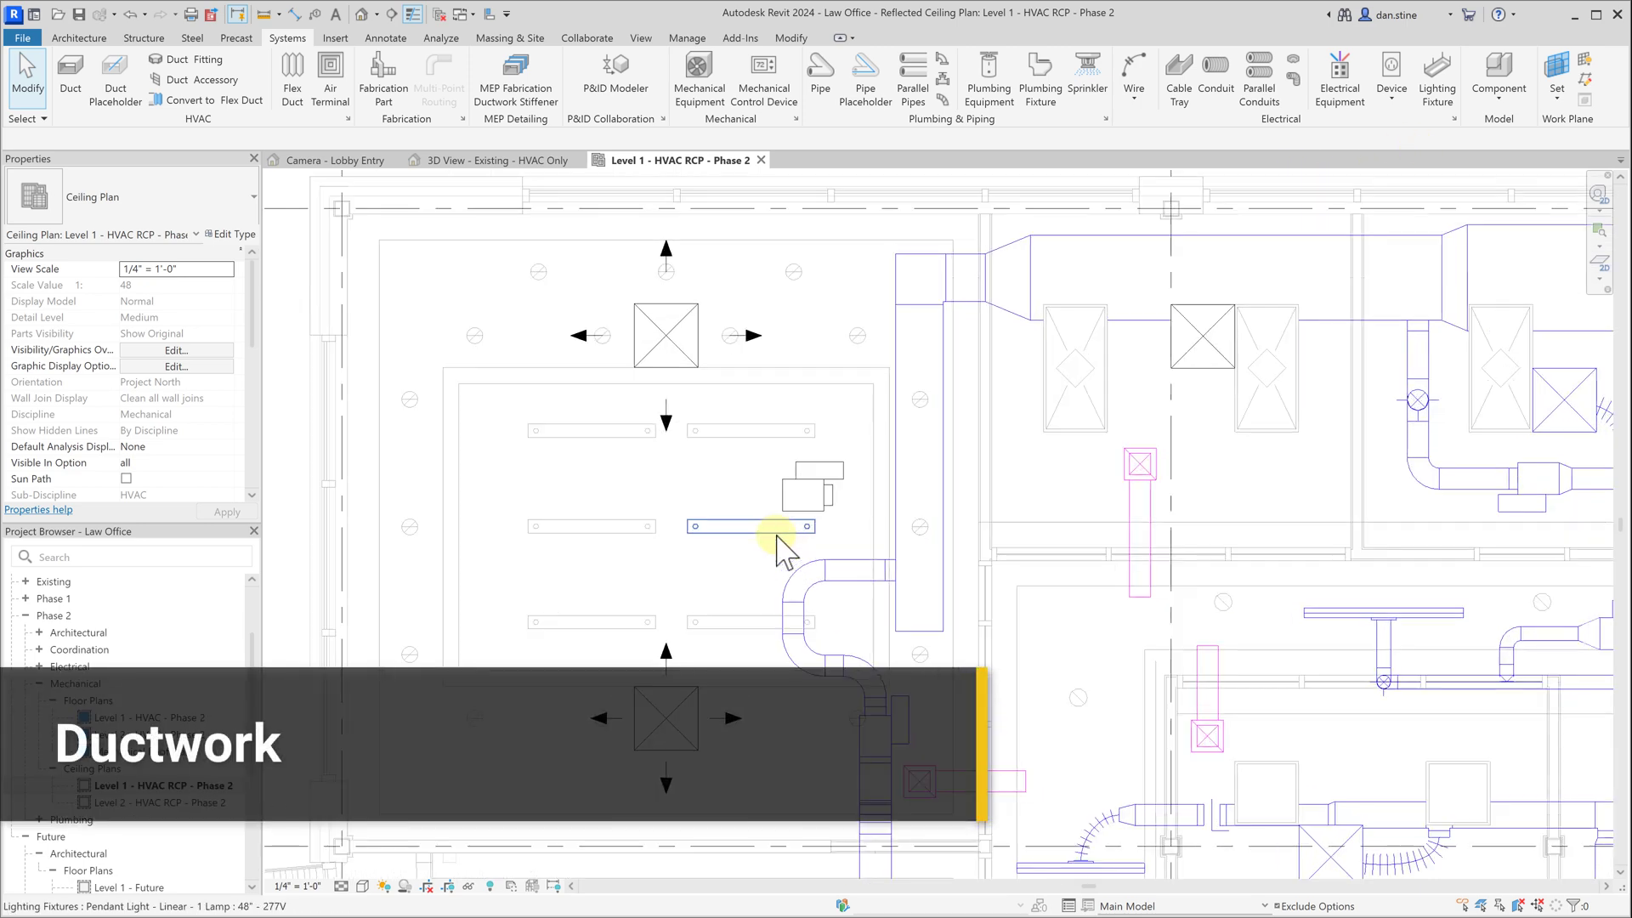
scroll(777, 547, up, 1)
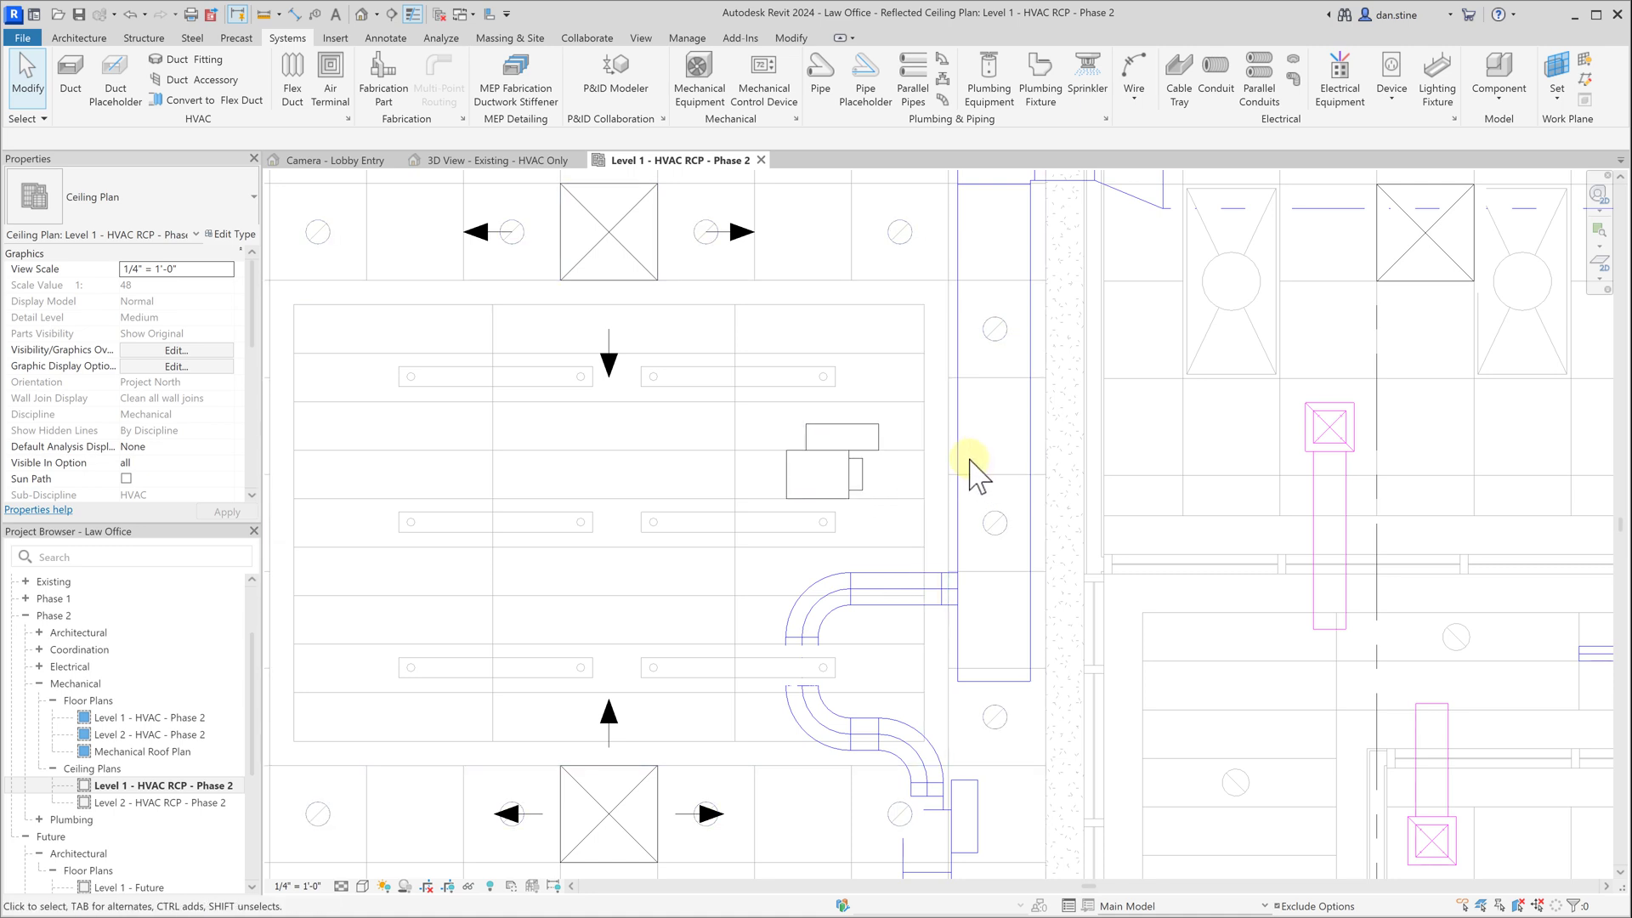
scroll(975, 465, down, 2)
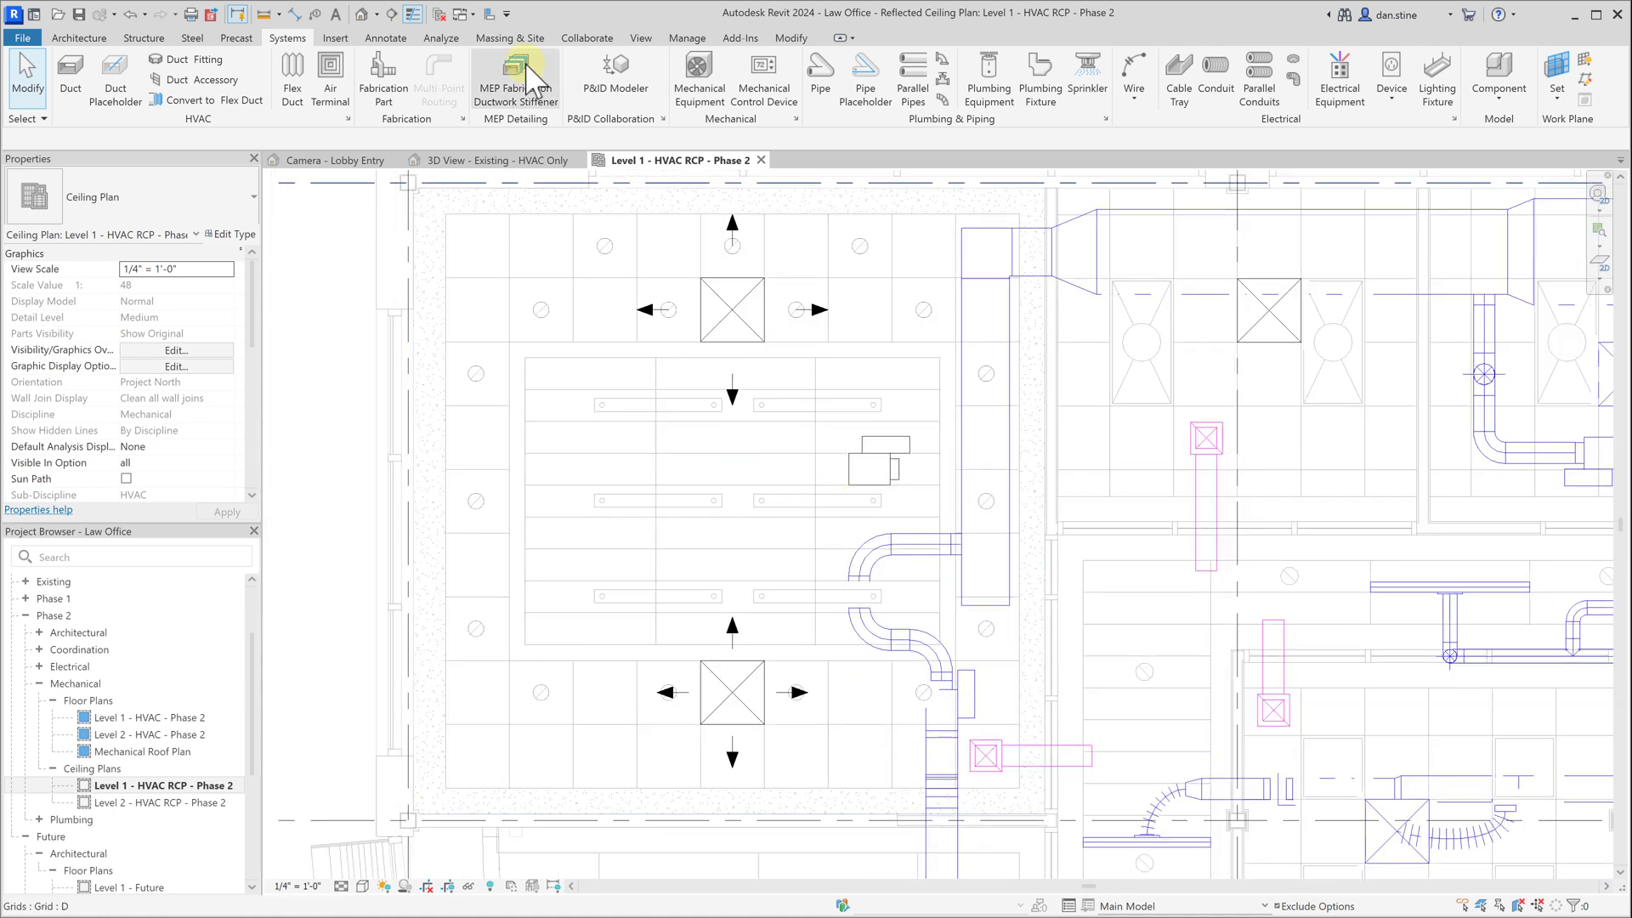
click(391, 14)
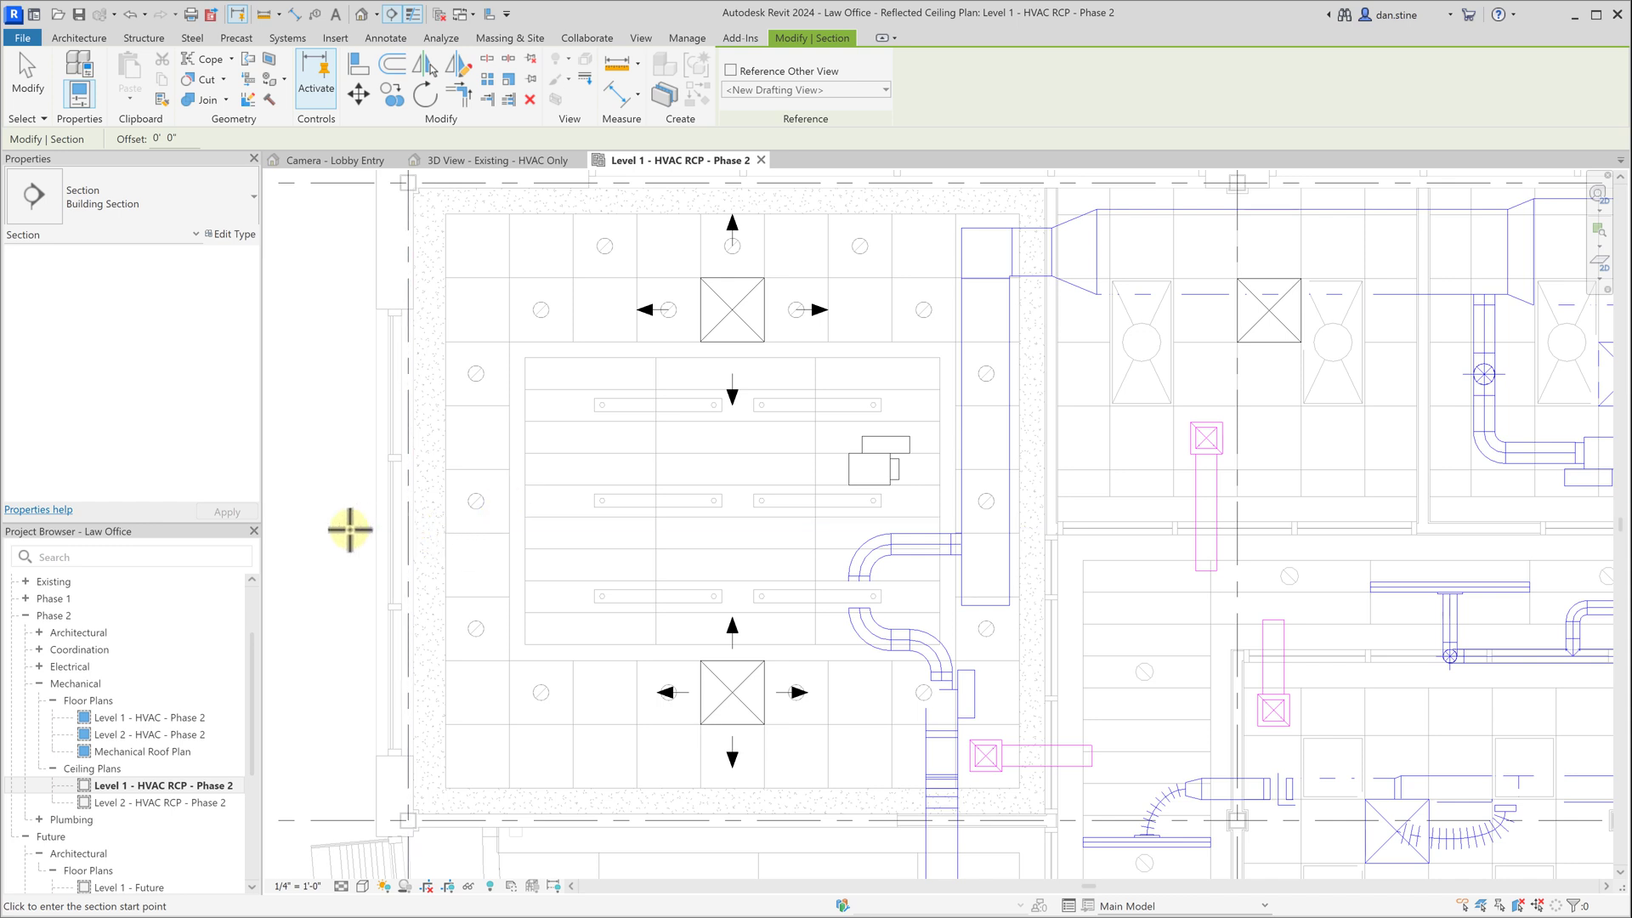
click(327, 512)
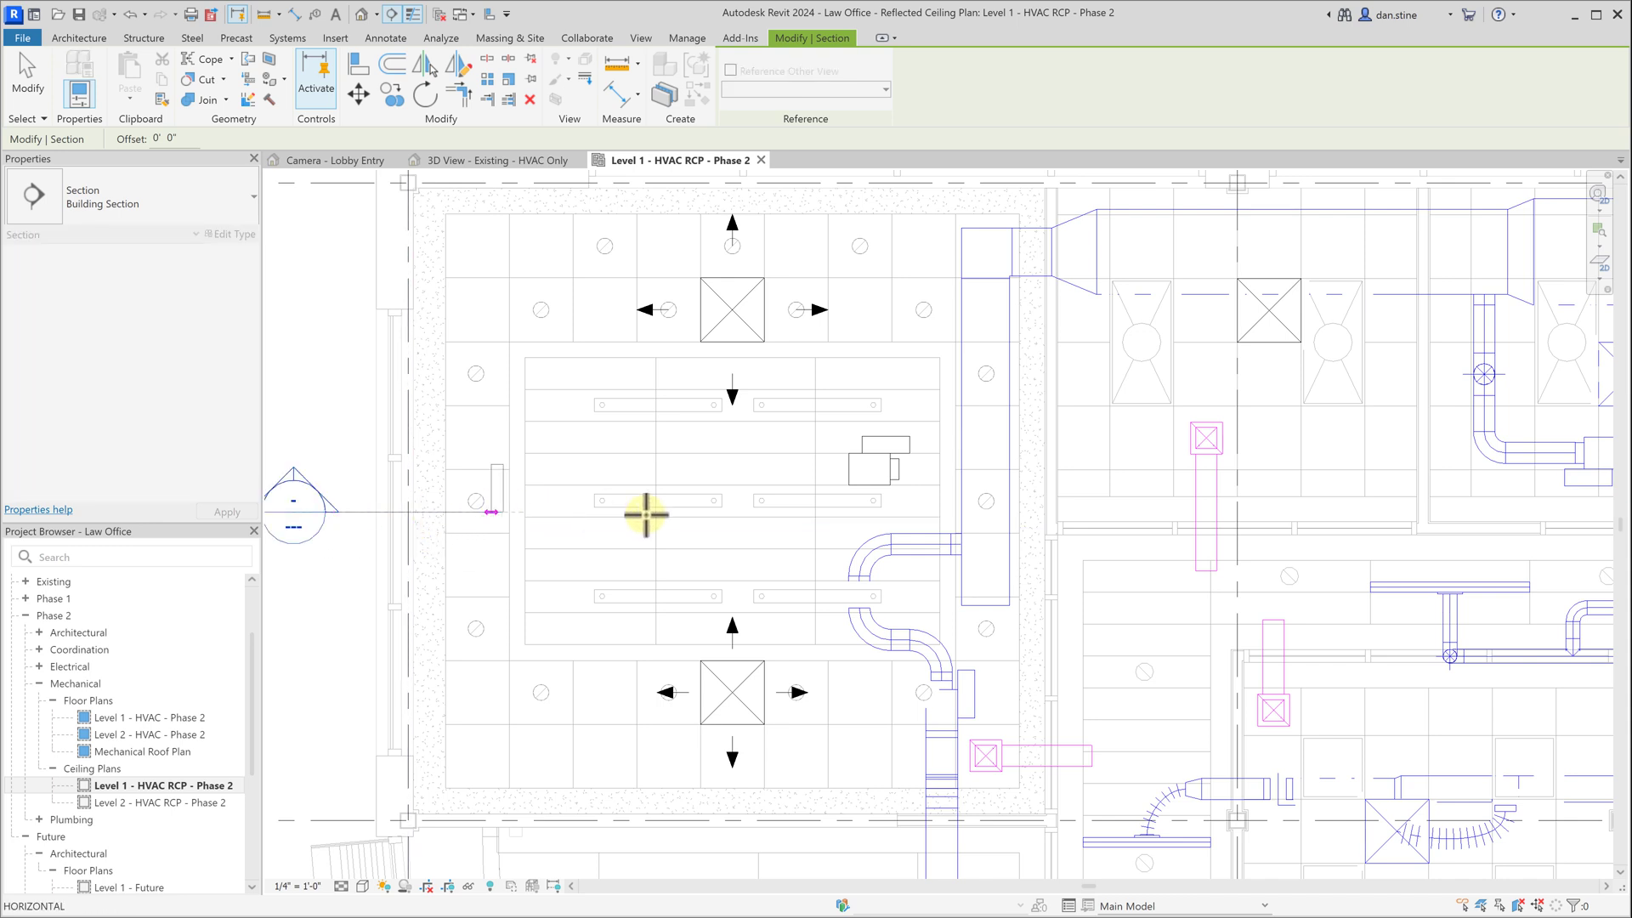
click(1094, 511)
scroll(1095, 515, down, 1)
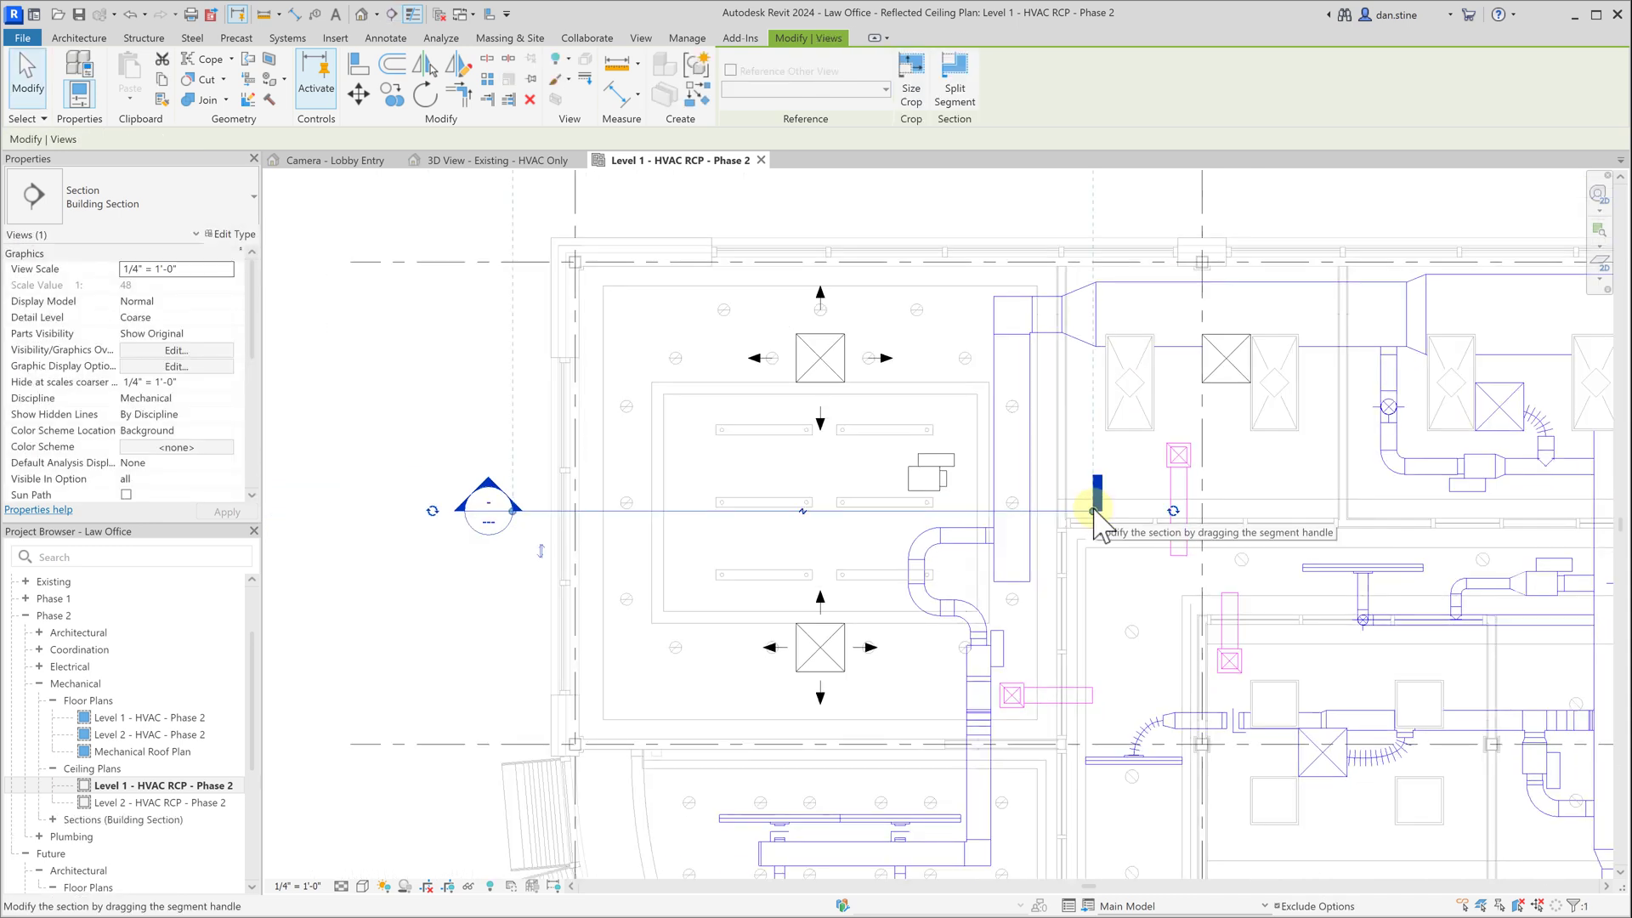
scroll(768, 510, down, 2)
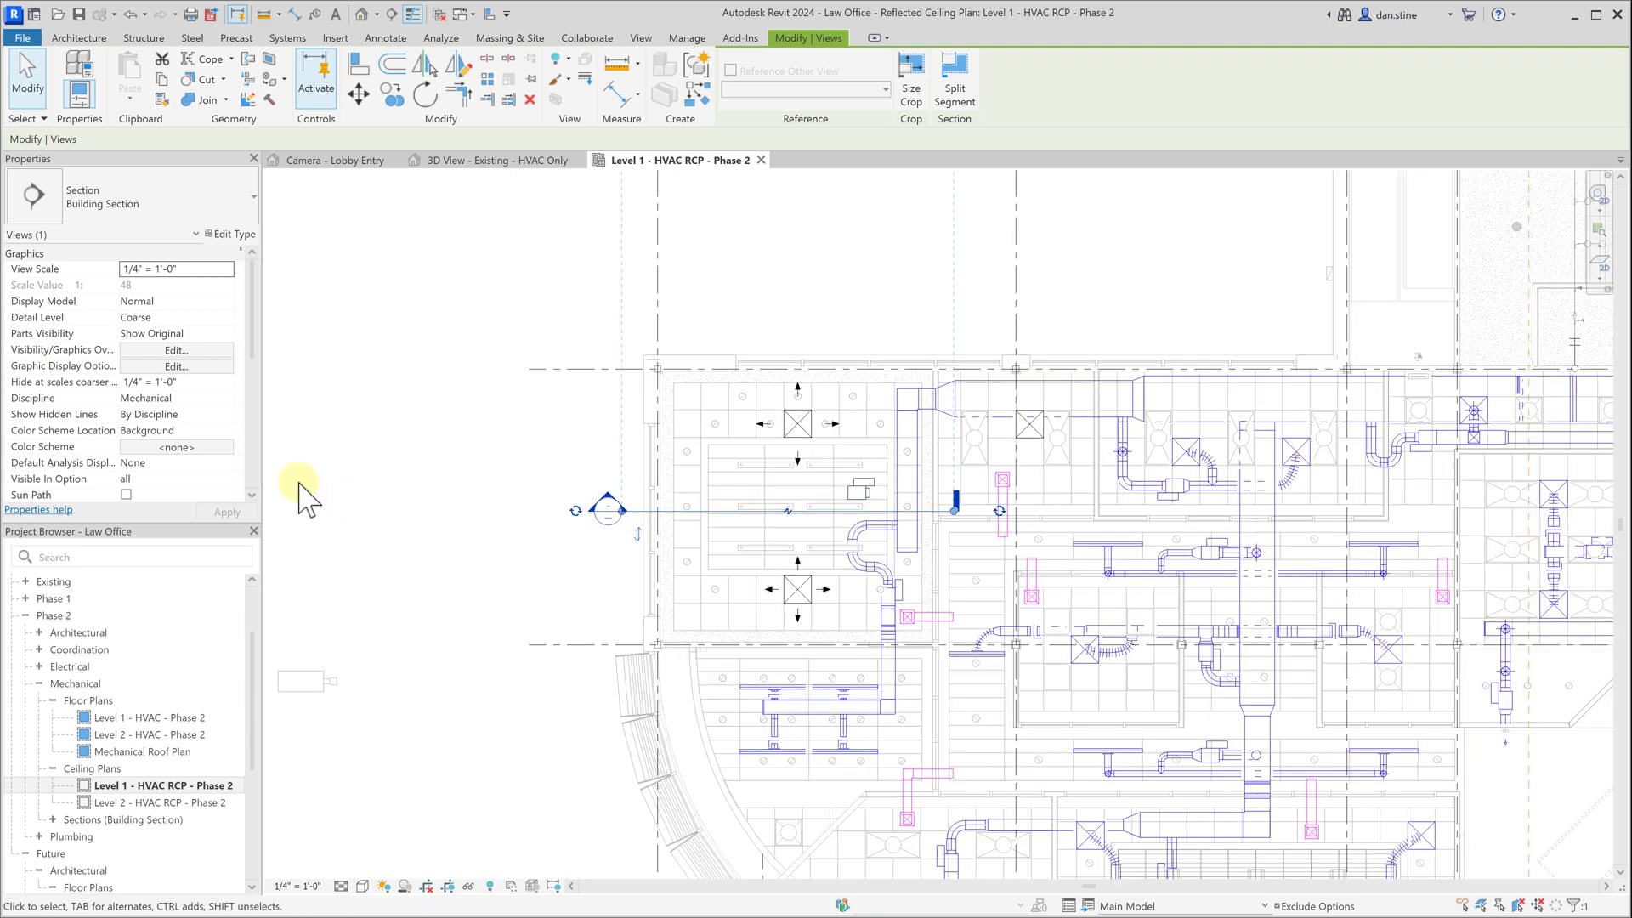
key(Escape)
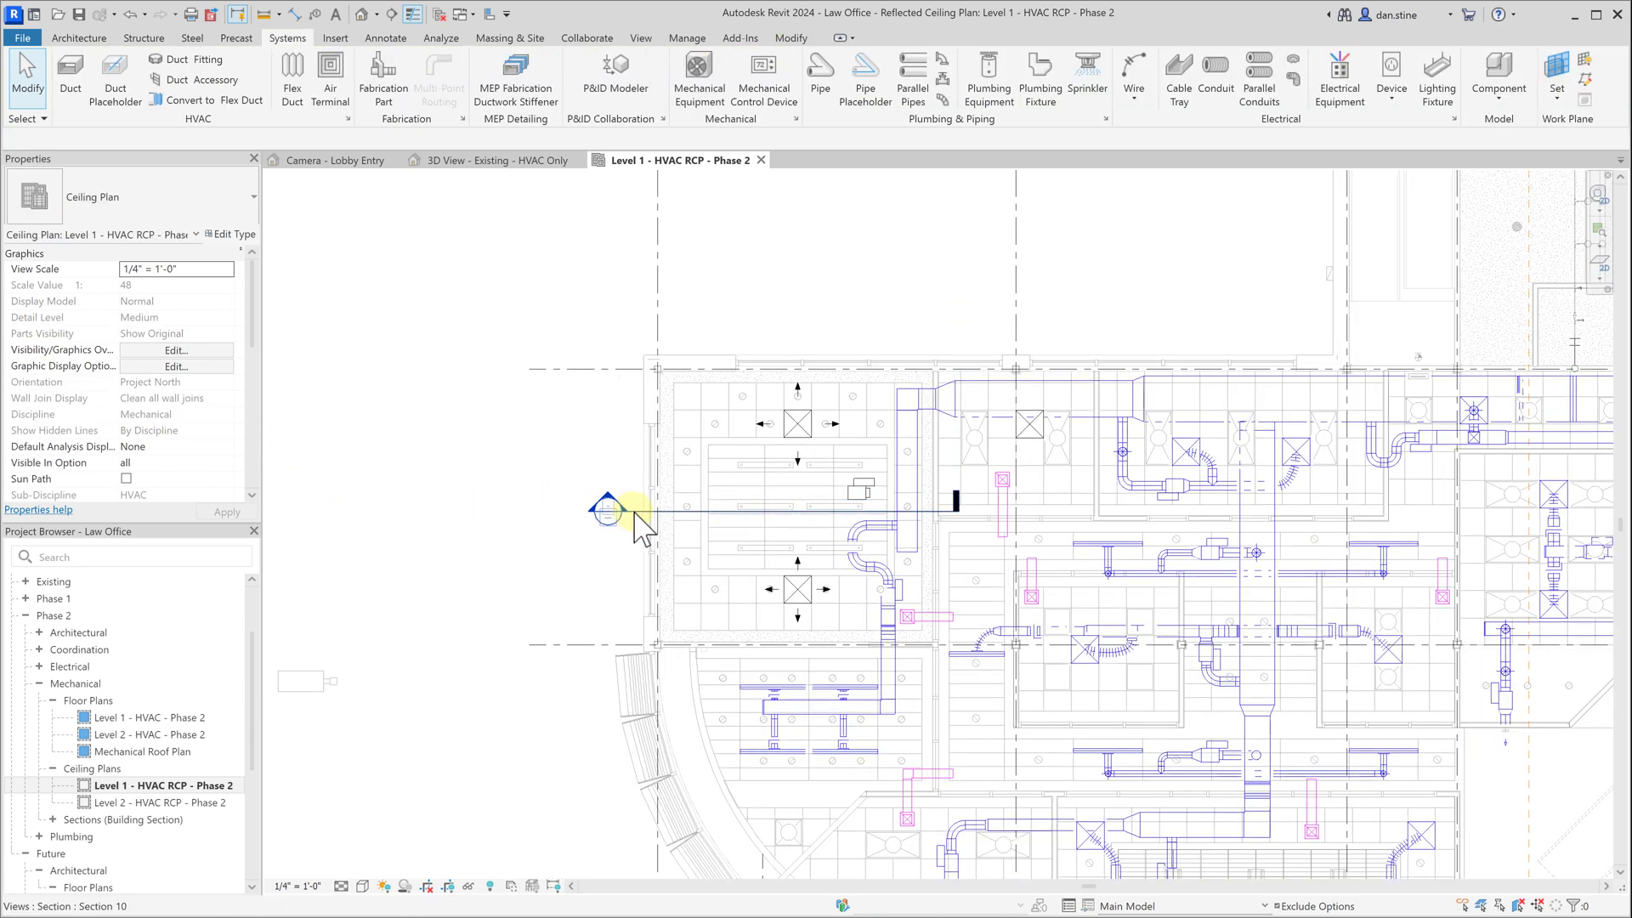
Set the new section's far clip offset to 15' 0" and pull its depth boundary in to about 6' 6".
click(633, 513)
scroll(178, 417, down, 4)
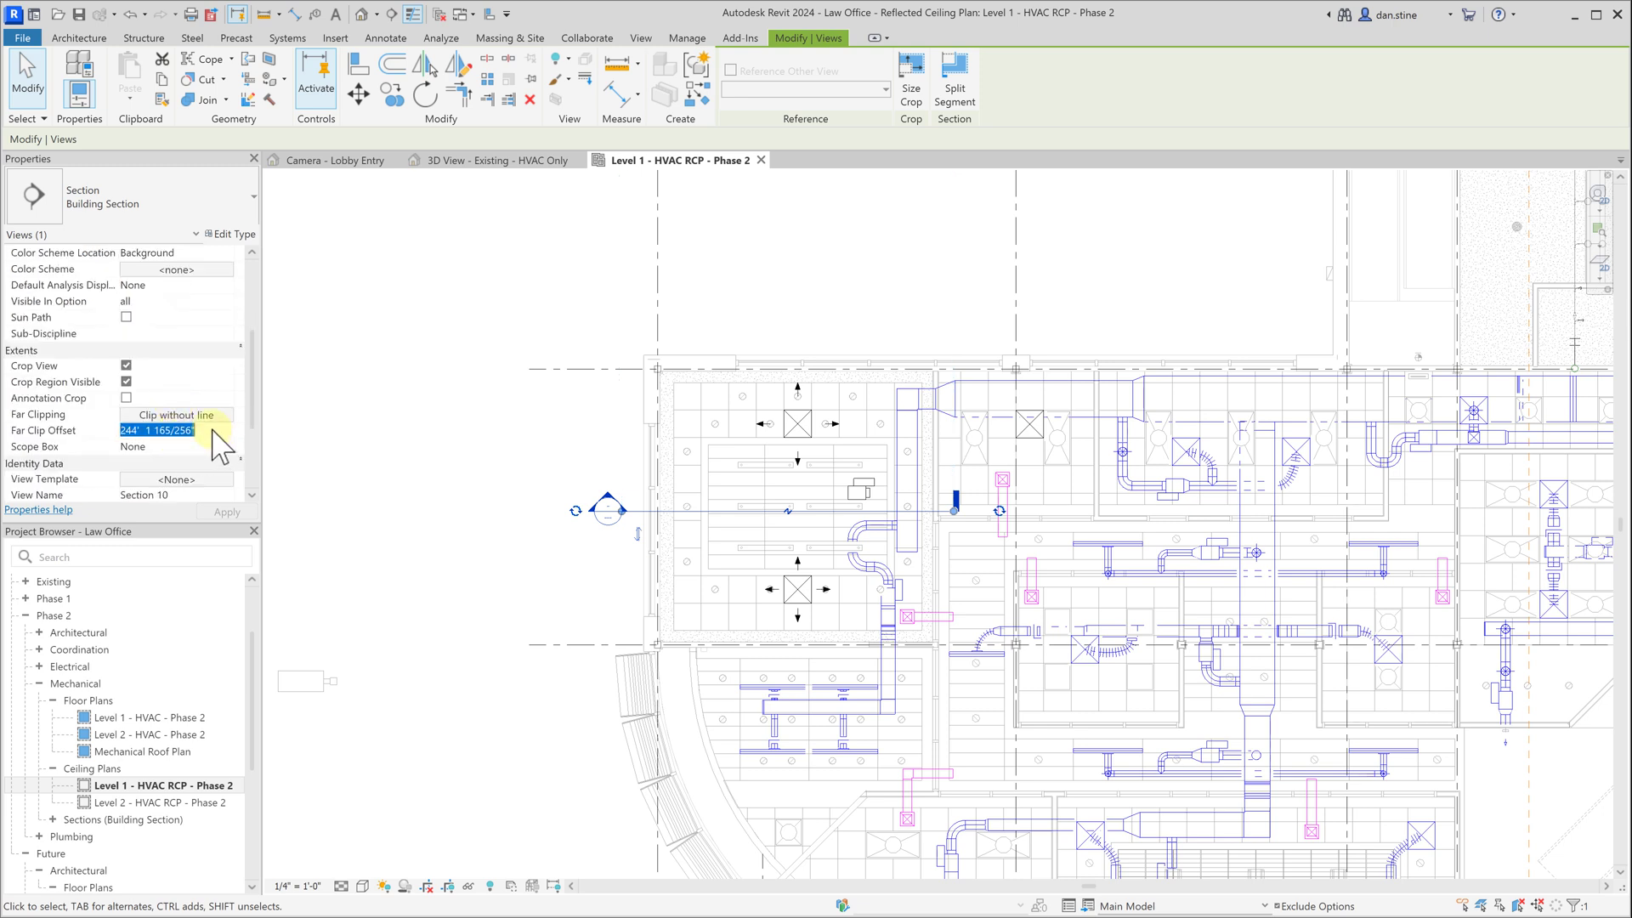
text(15'  0)
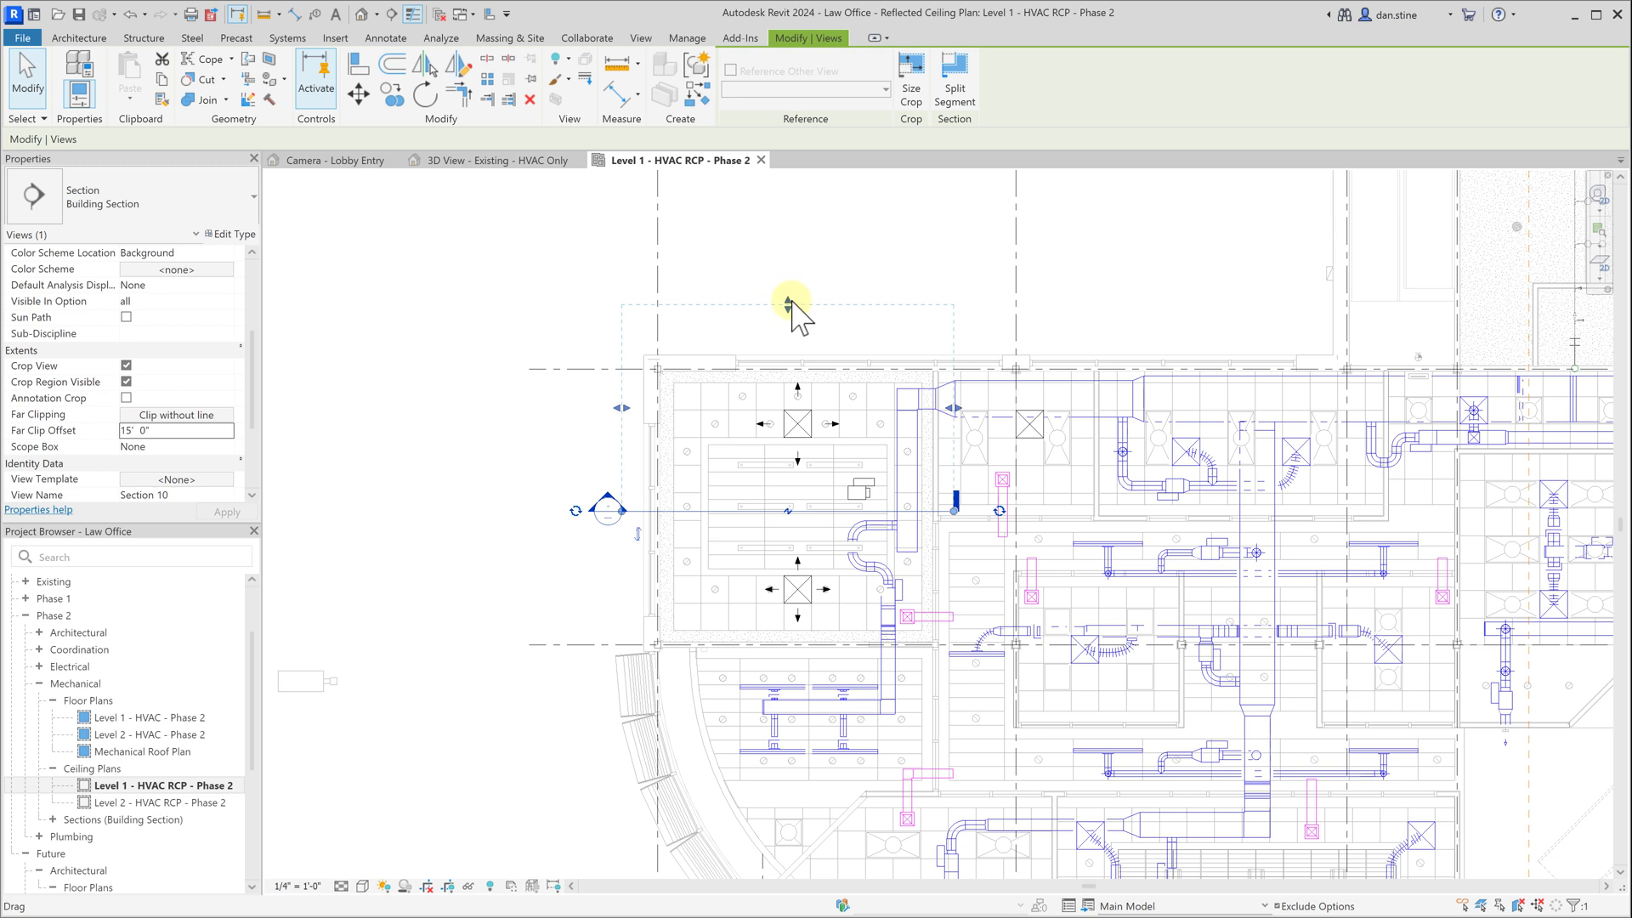
drag(789, 304, 770, 420)
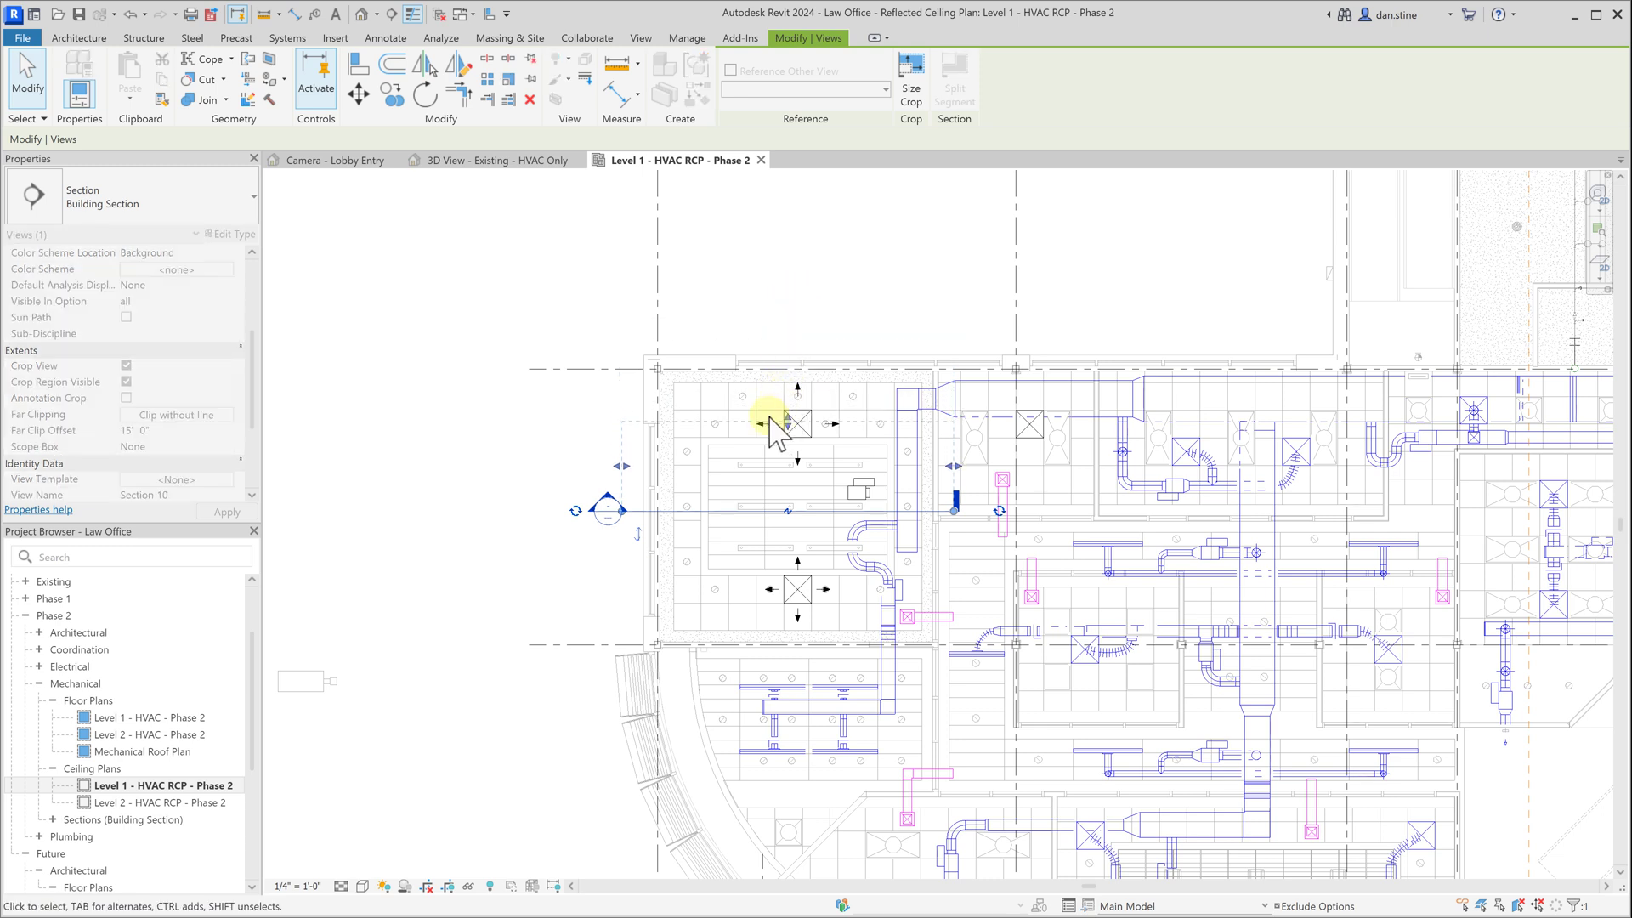
click(564, 456)
Open the new section view and select the rectangular supply duct above the ceiling to check its middle elevation.
double_click(604, 508)
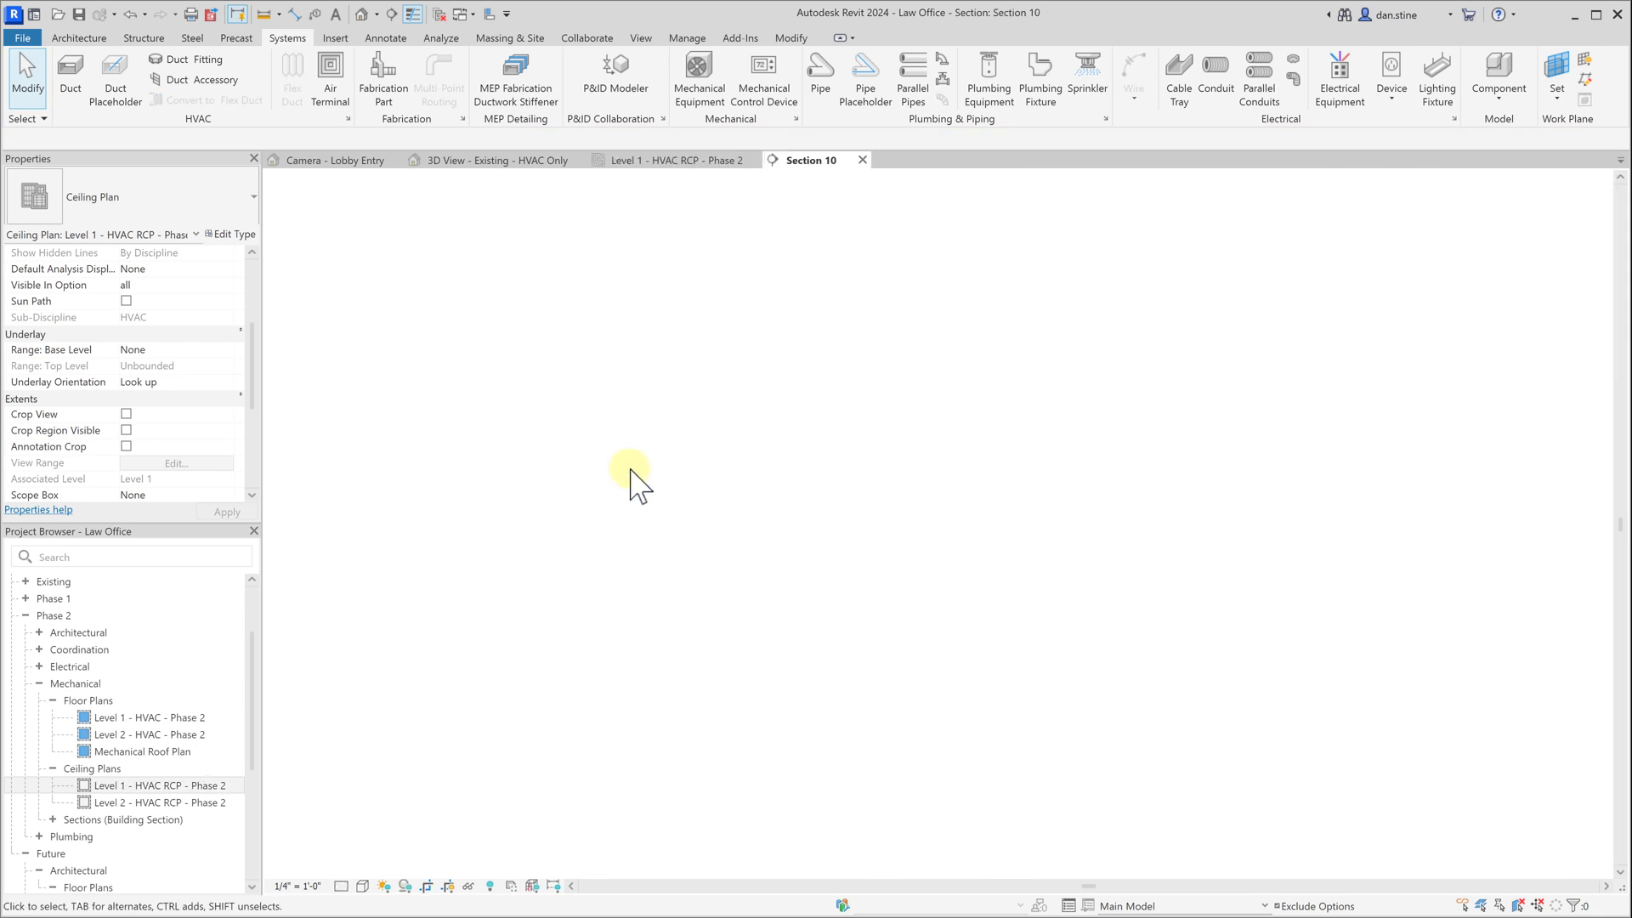
scroll(944, 680, up, 3)
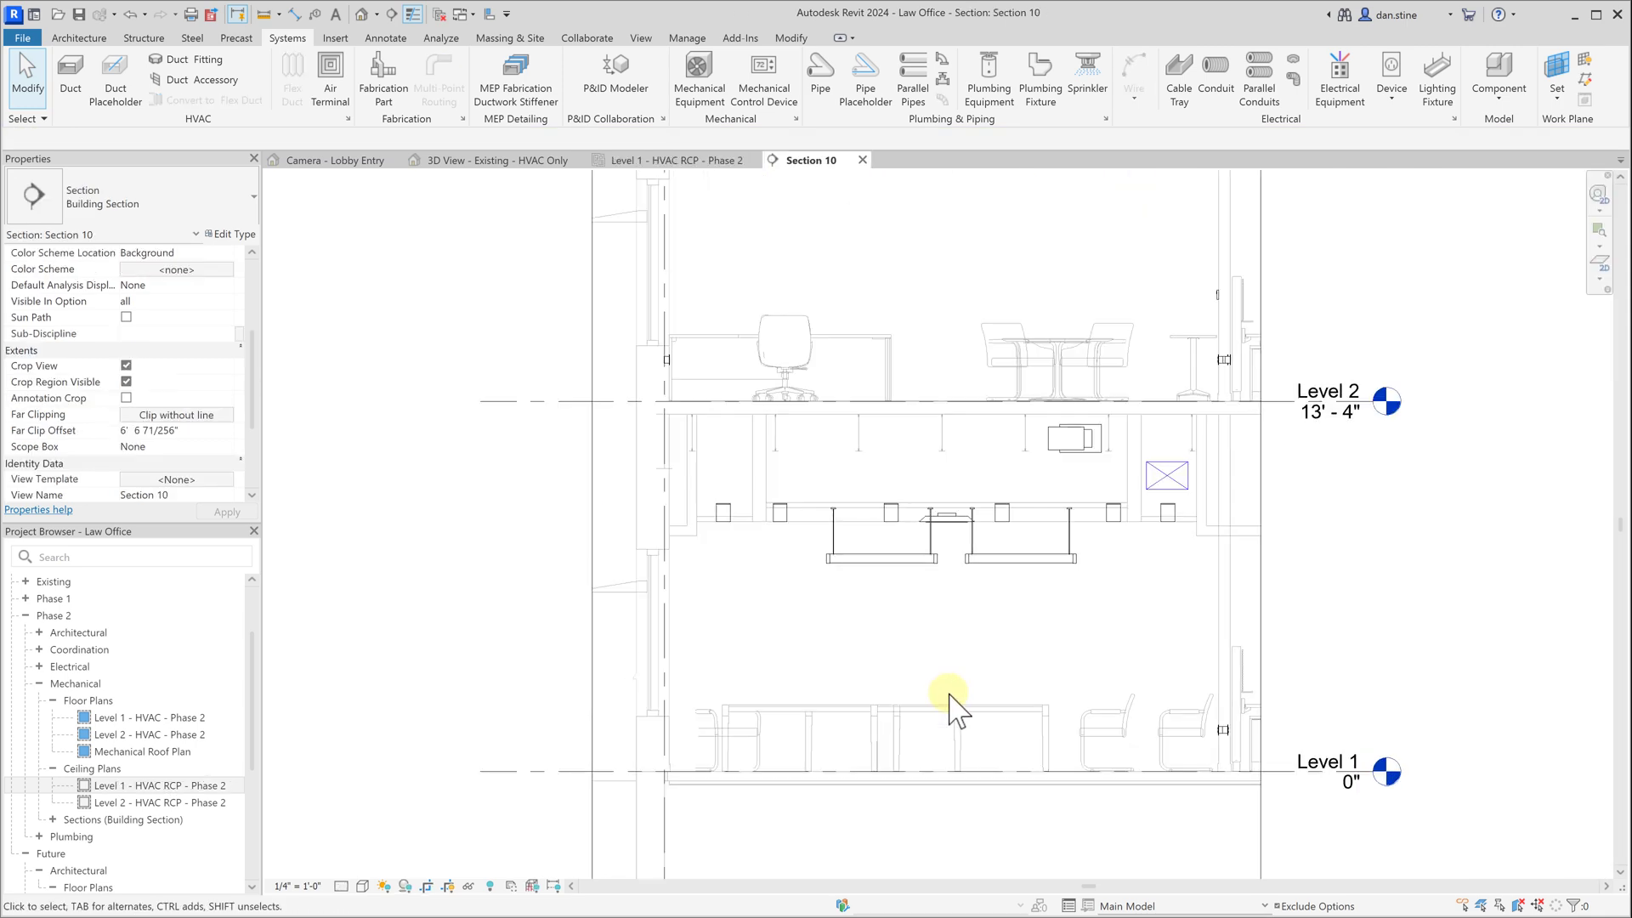
scroll(952, 705, up, 2)
middle_drag(976, 685, 982, 646)
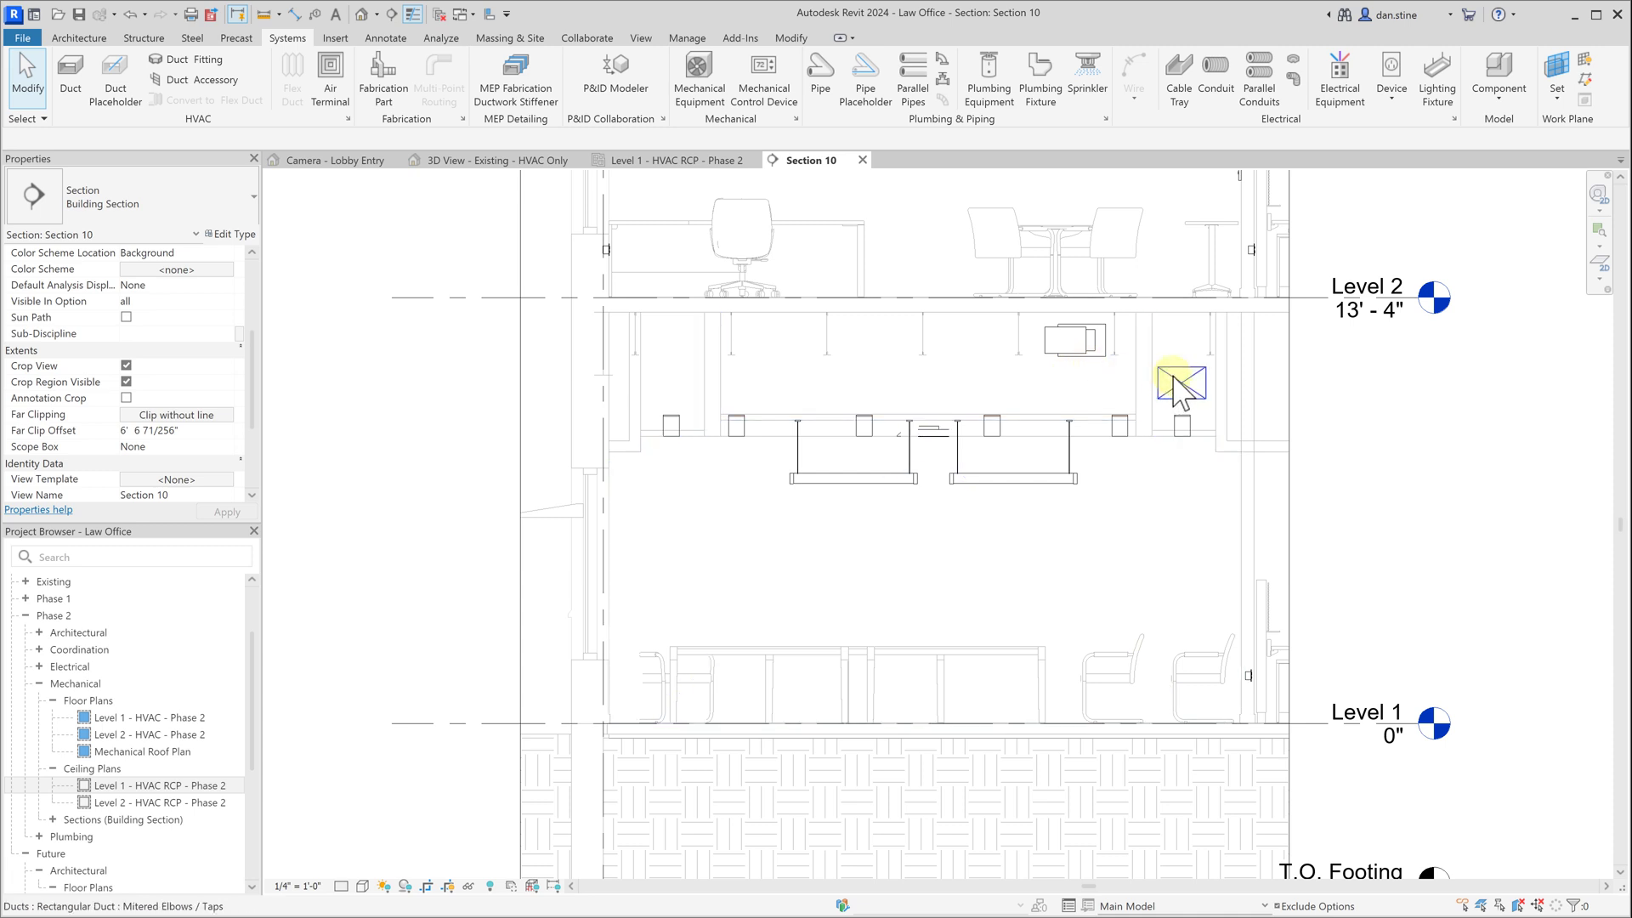
drag(1173, 378, 1180, 393)
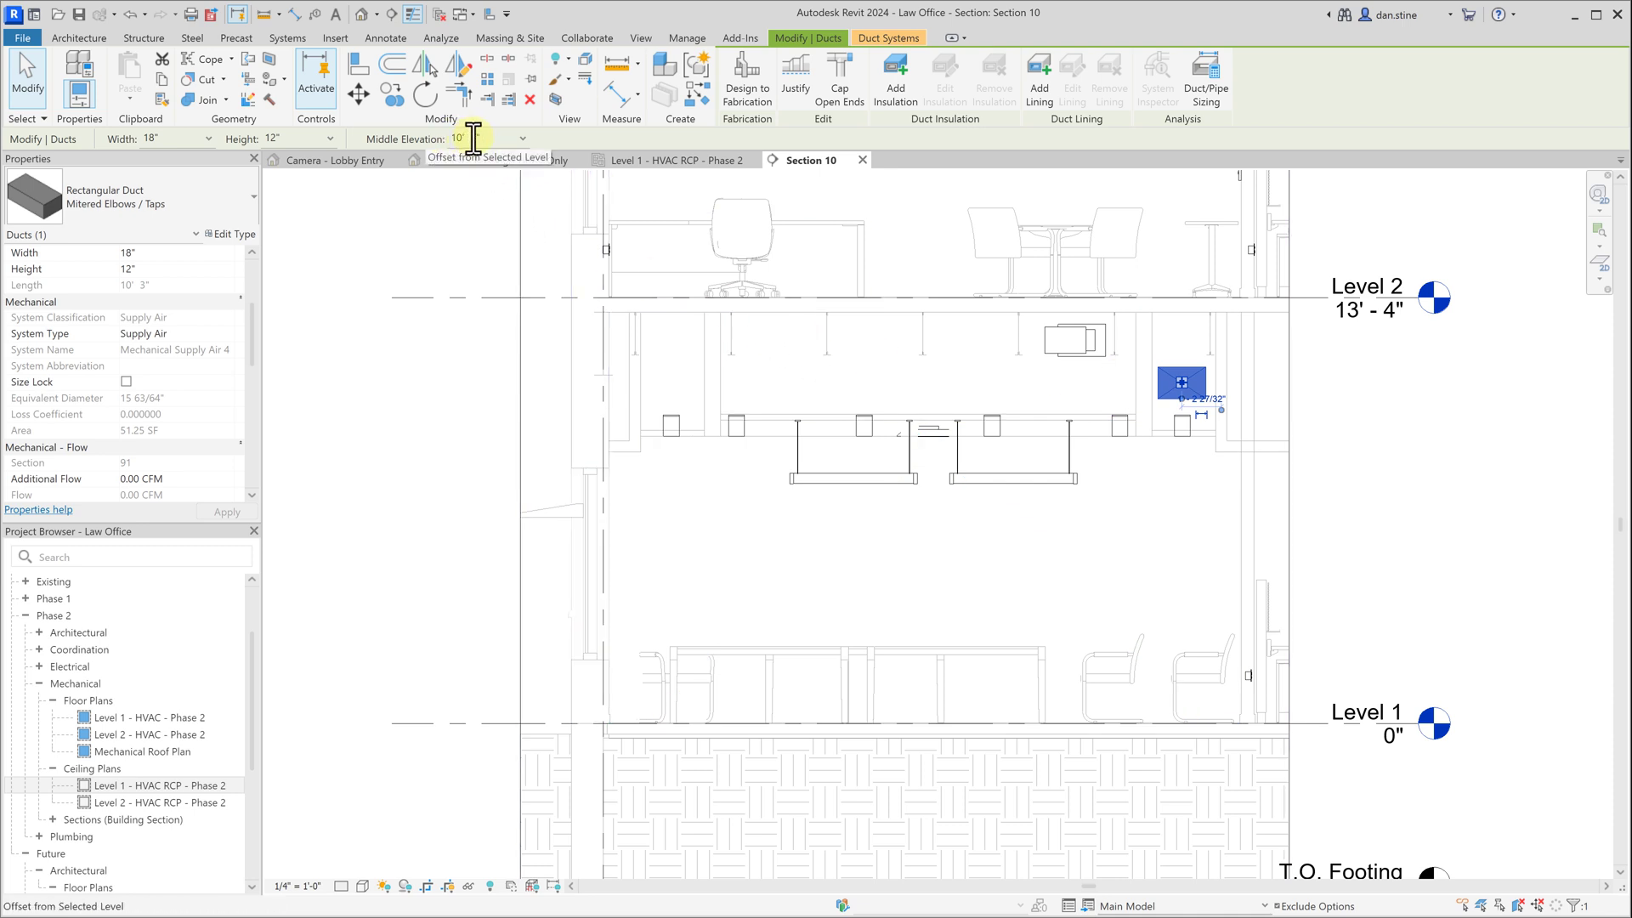
Set the terminal unit's offset from host to 10' 8" to align it with the rectangular supply duct.
click(1092, 365)
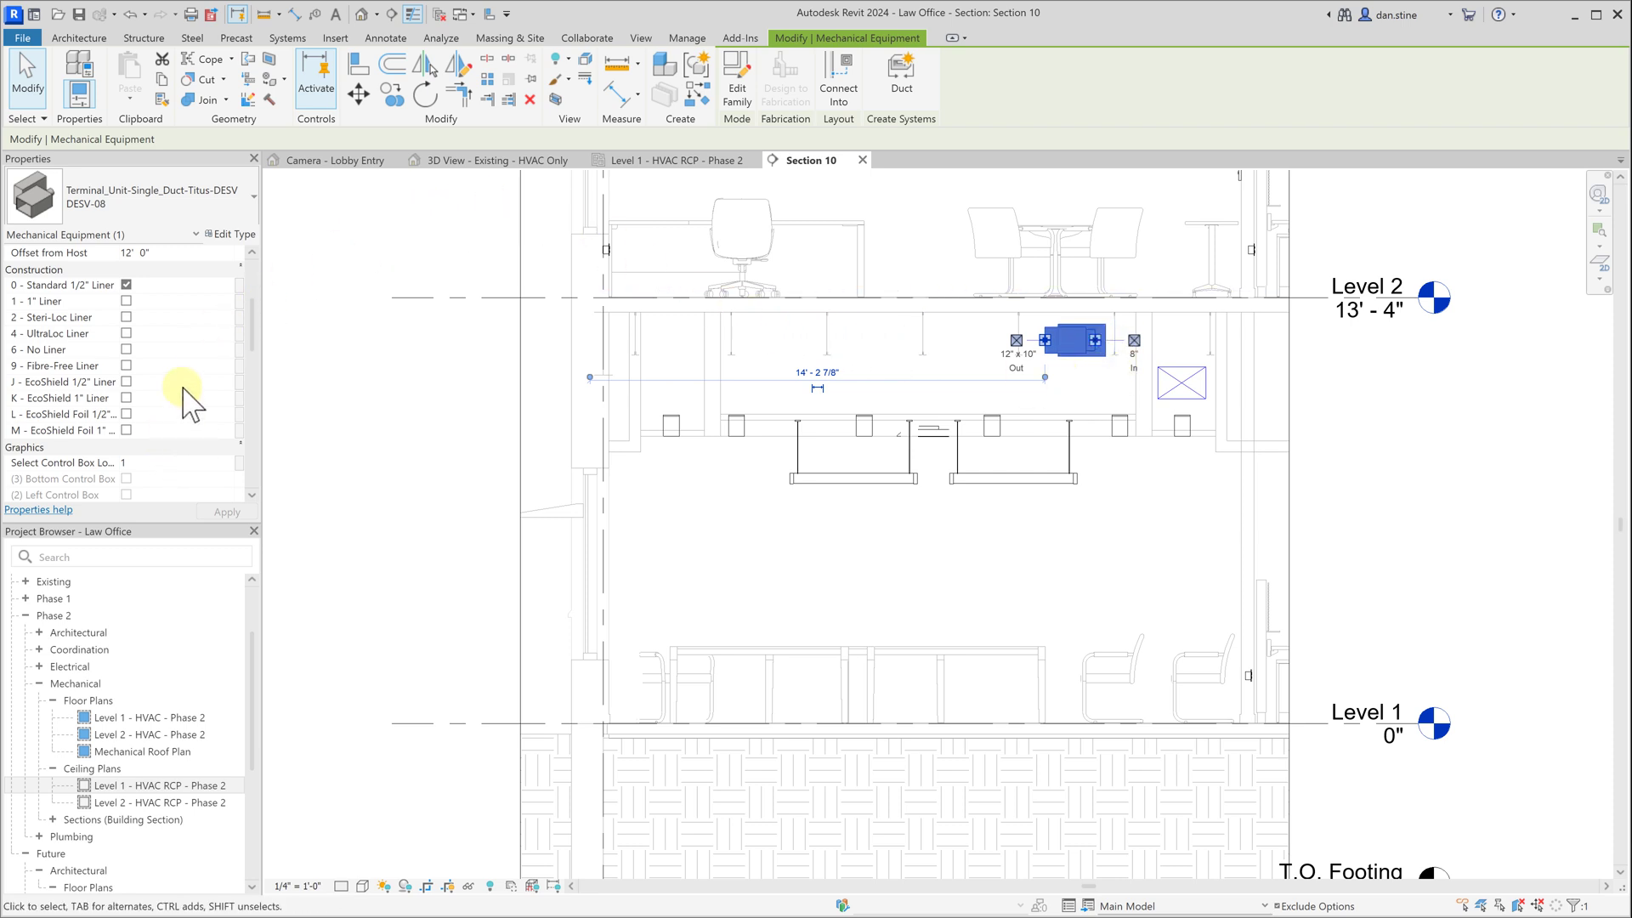
scroll(164, 441, up, 4)
click(165, 431)
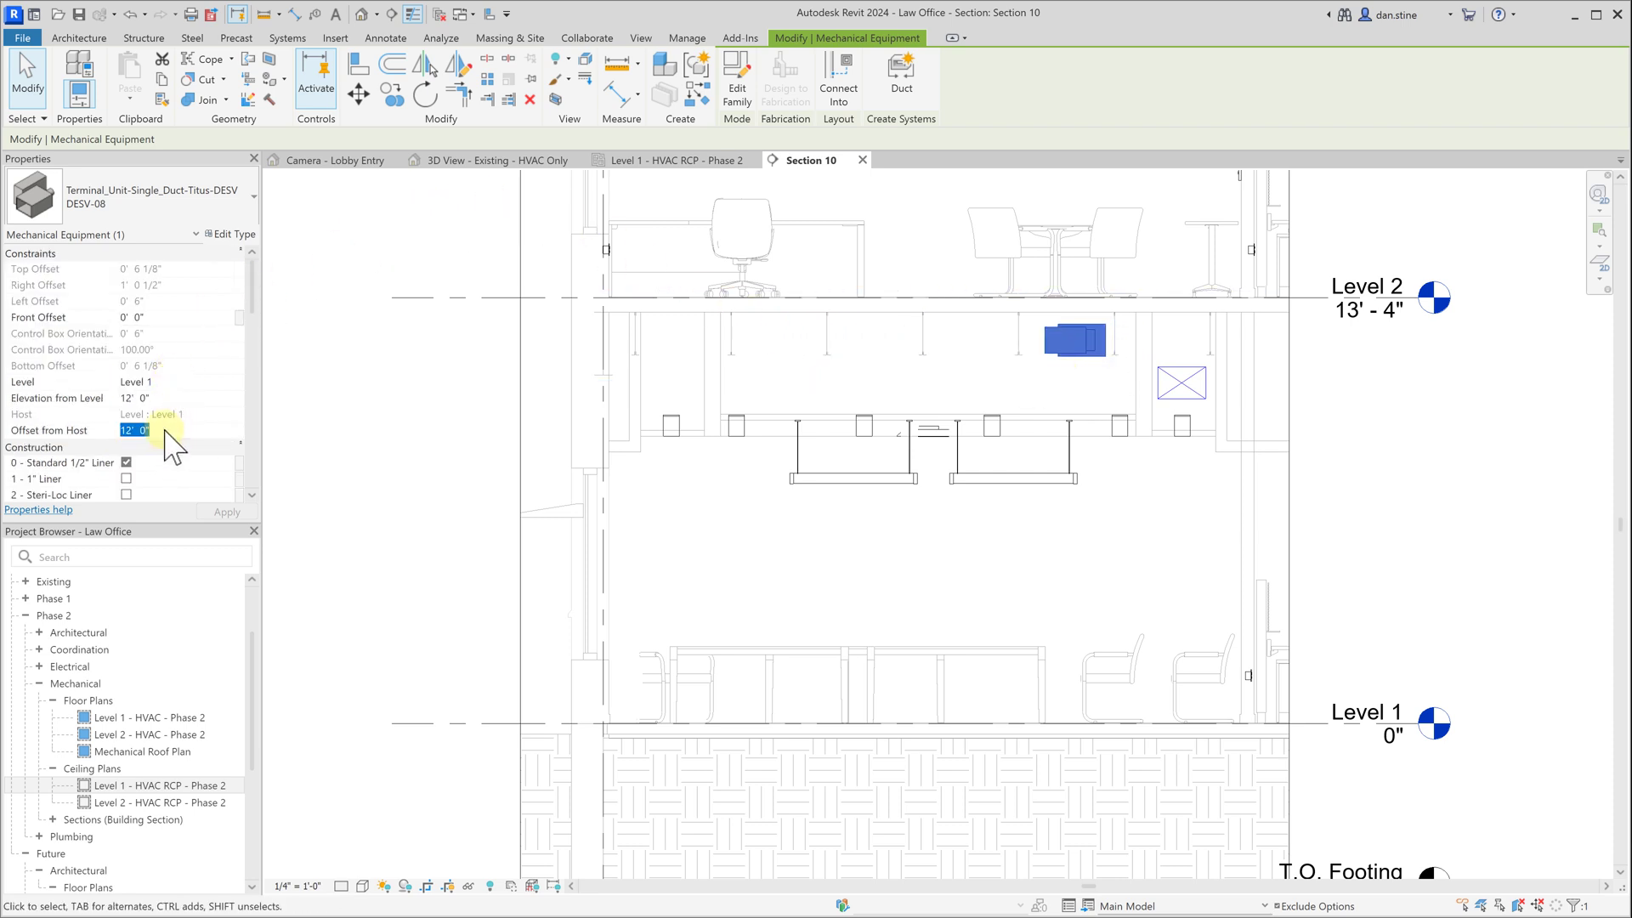
text(10)
click(99, 430)
text(10'  8)
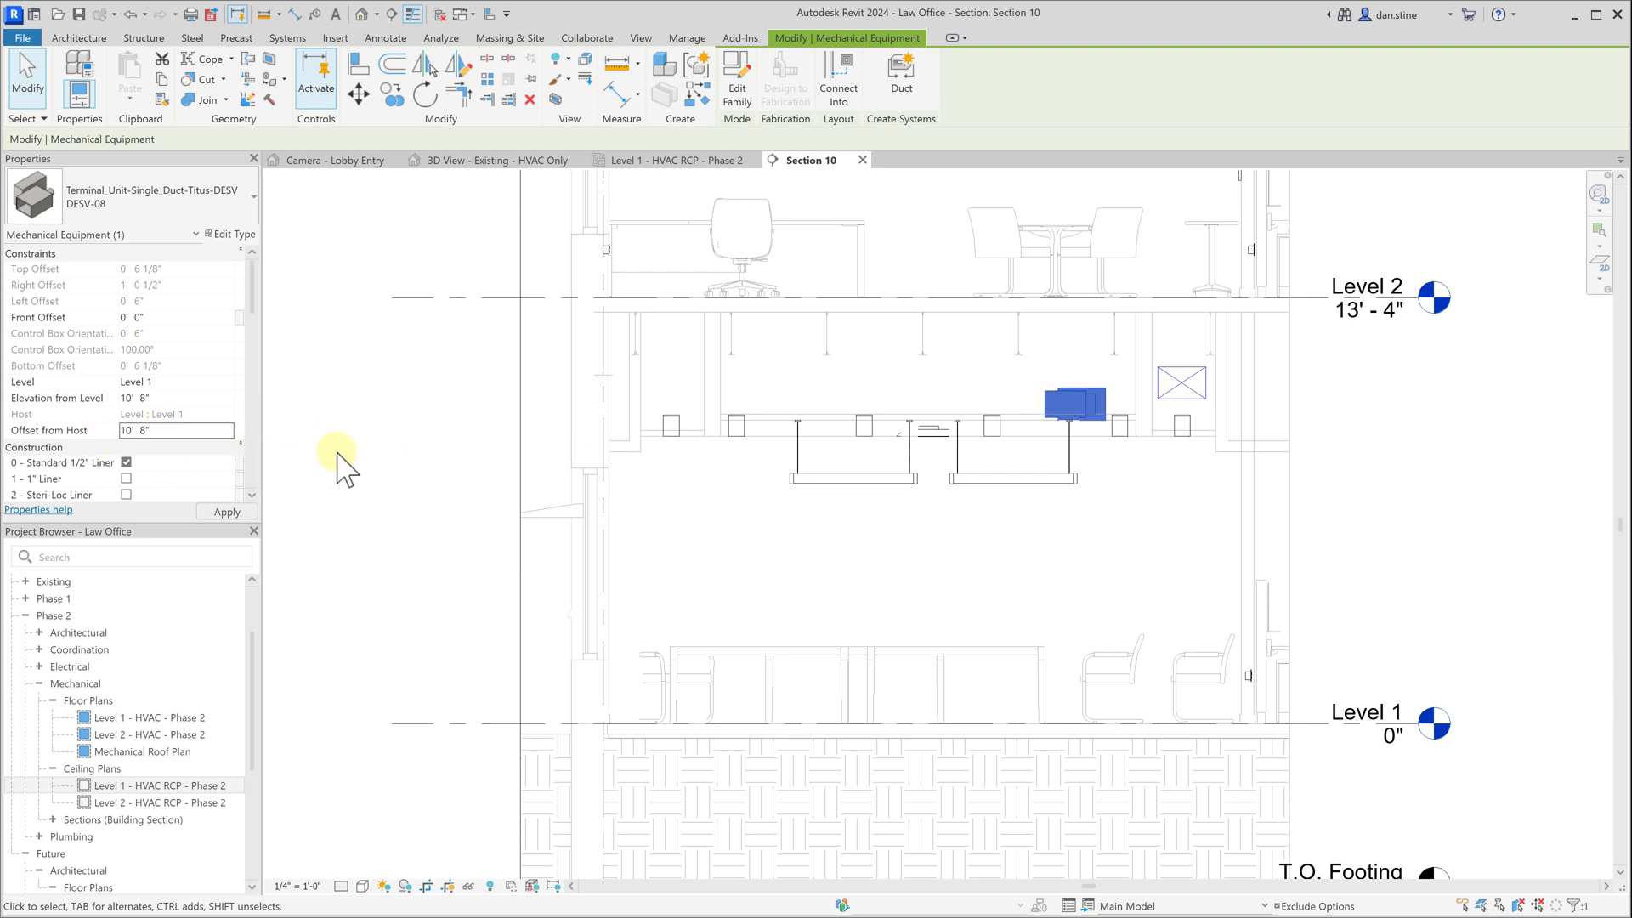
key(Return)
key(Escape)
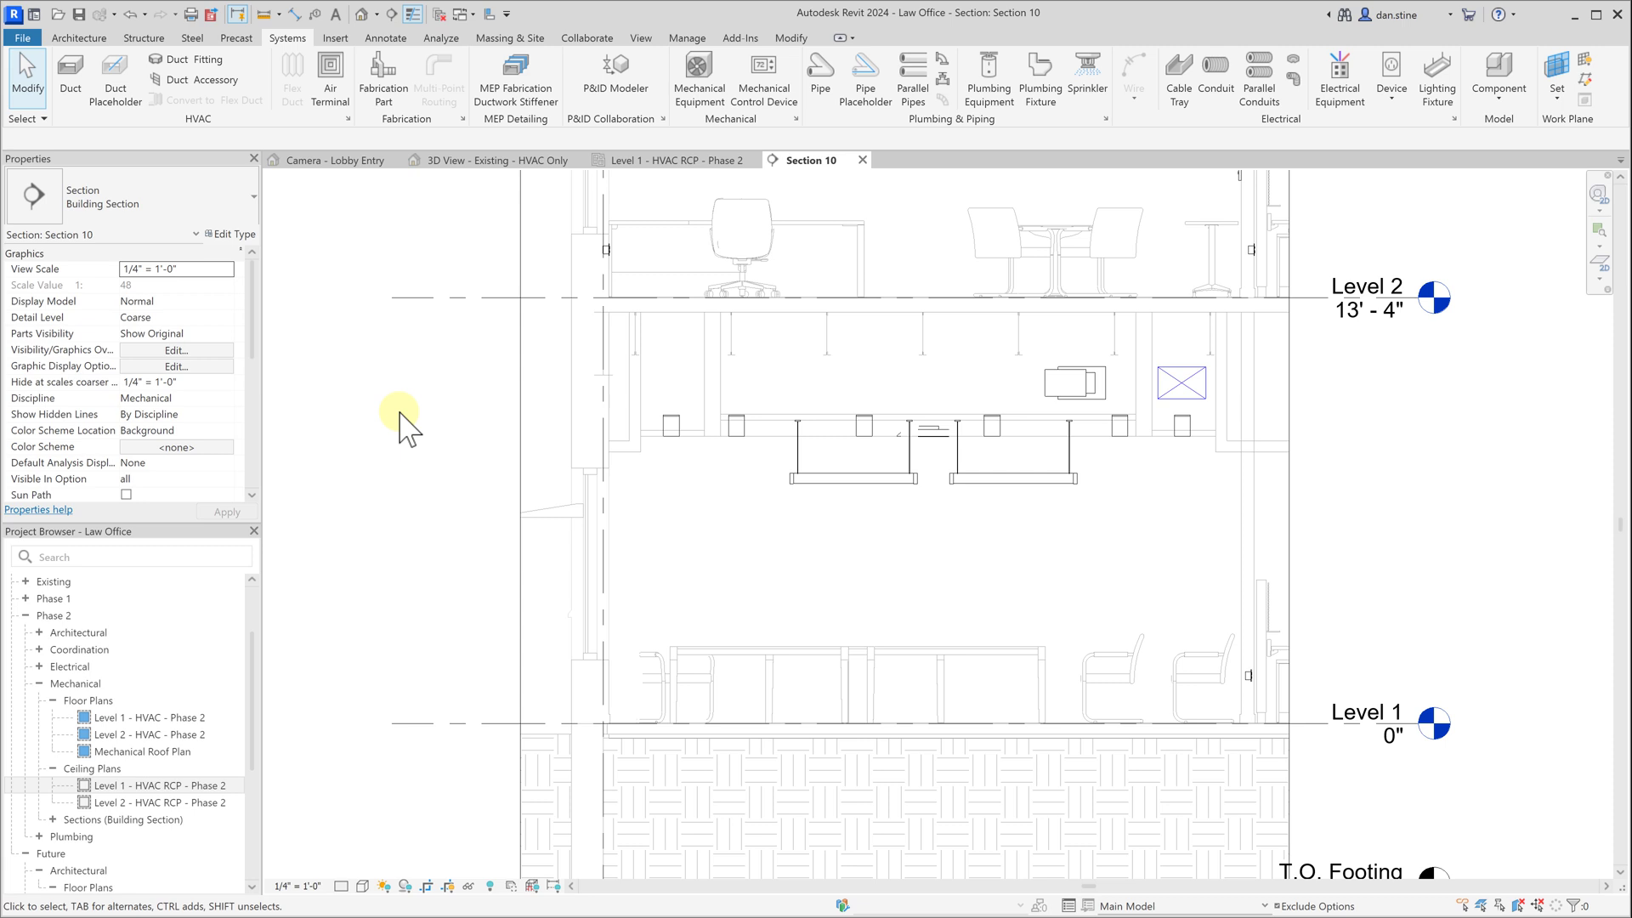
In the Level 1 - HVAC RCP - Phase 2 ceiling plan, draw an 8" round duct from the terminal unit's inlet to the rectangular supply duct.
click(680, 161)
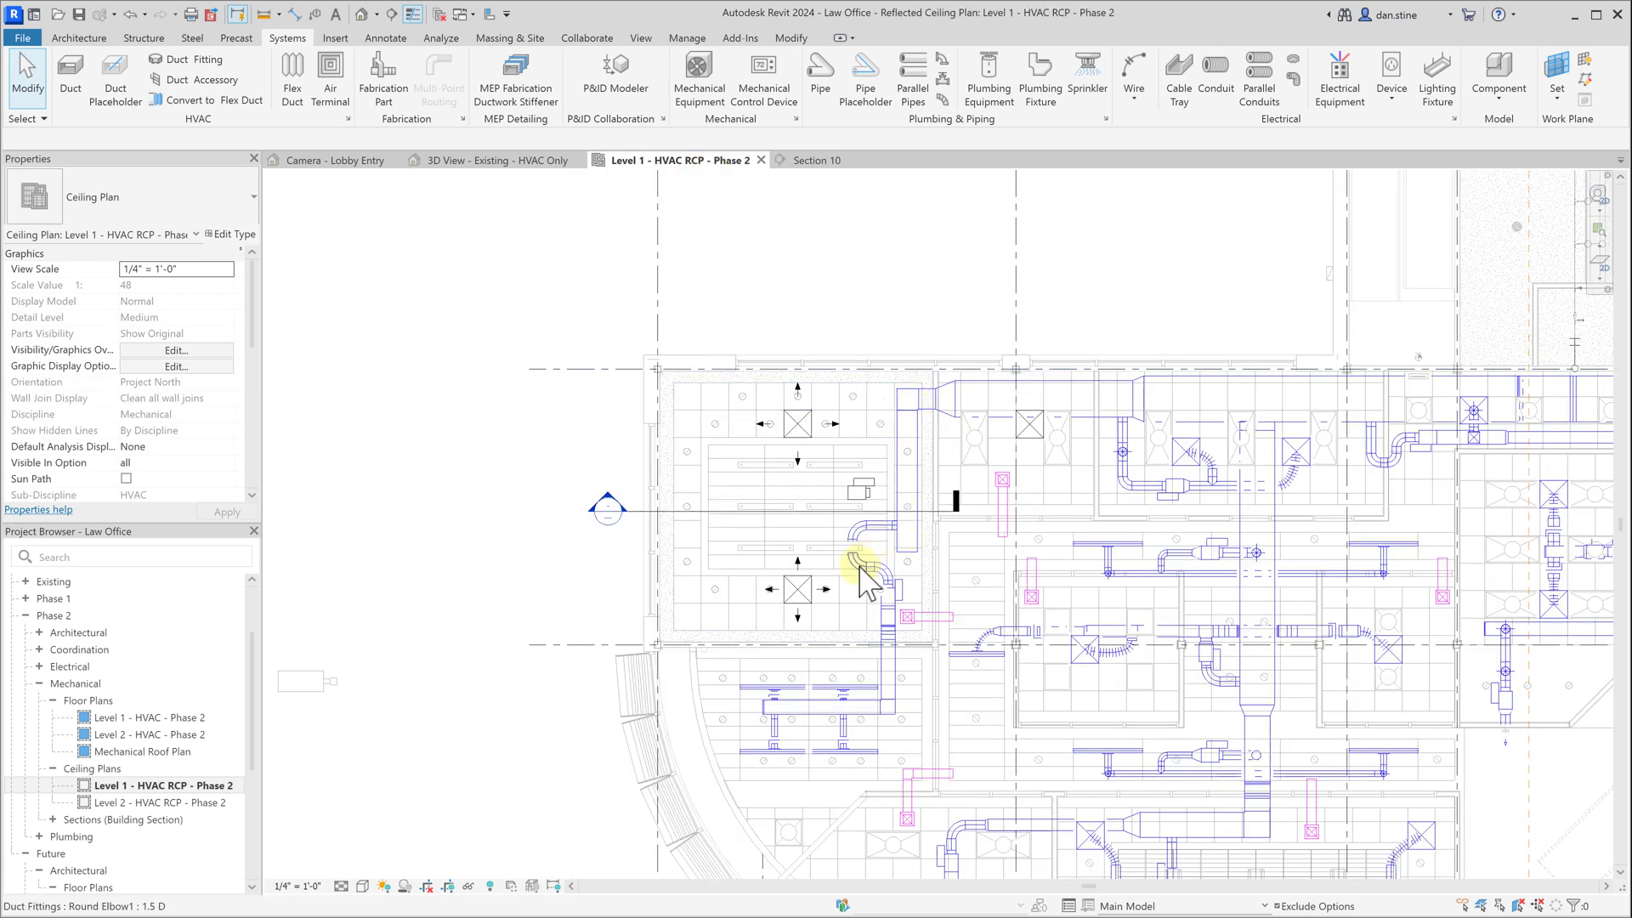
scroll(855, 566, up, 3)
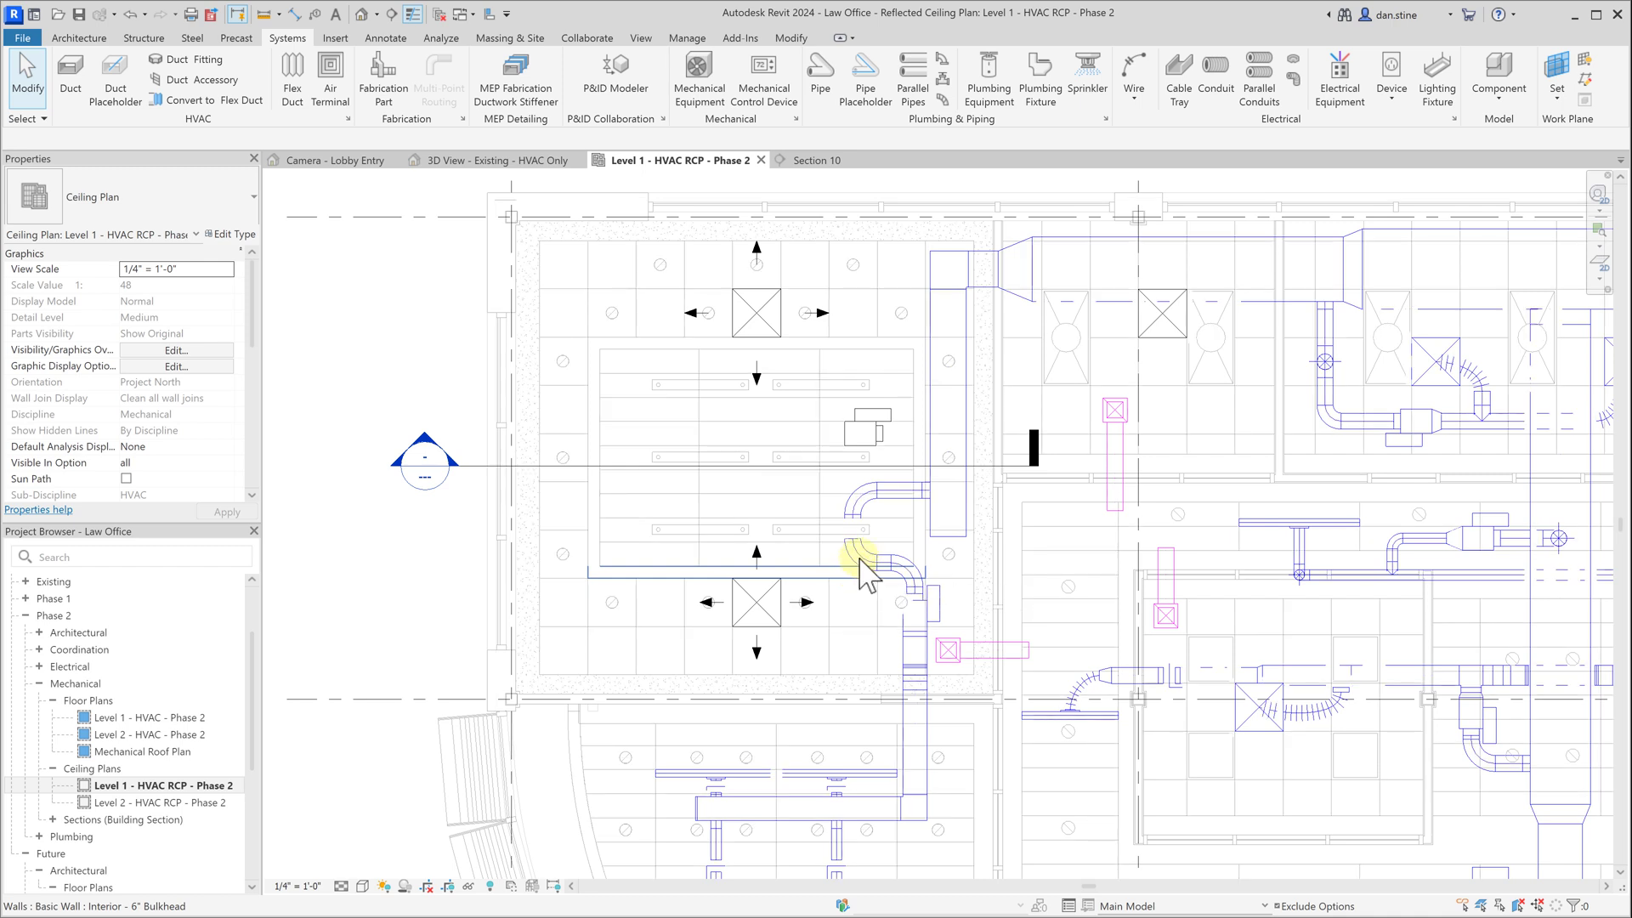
click(882, 438)
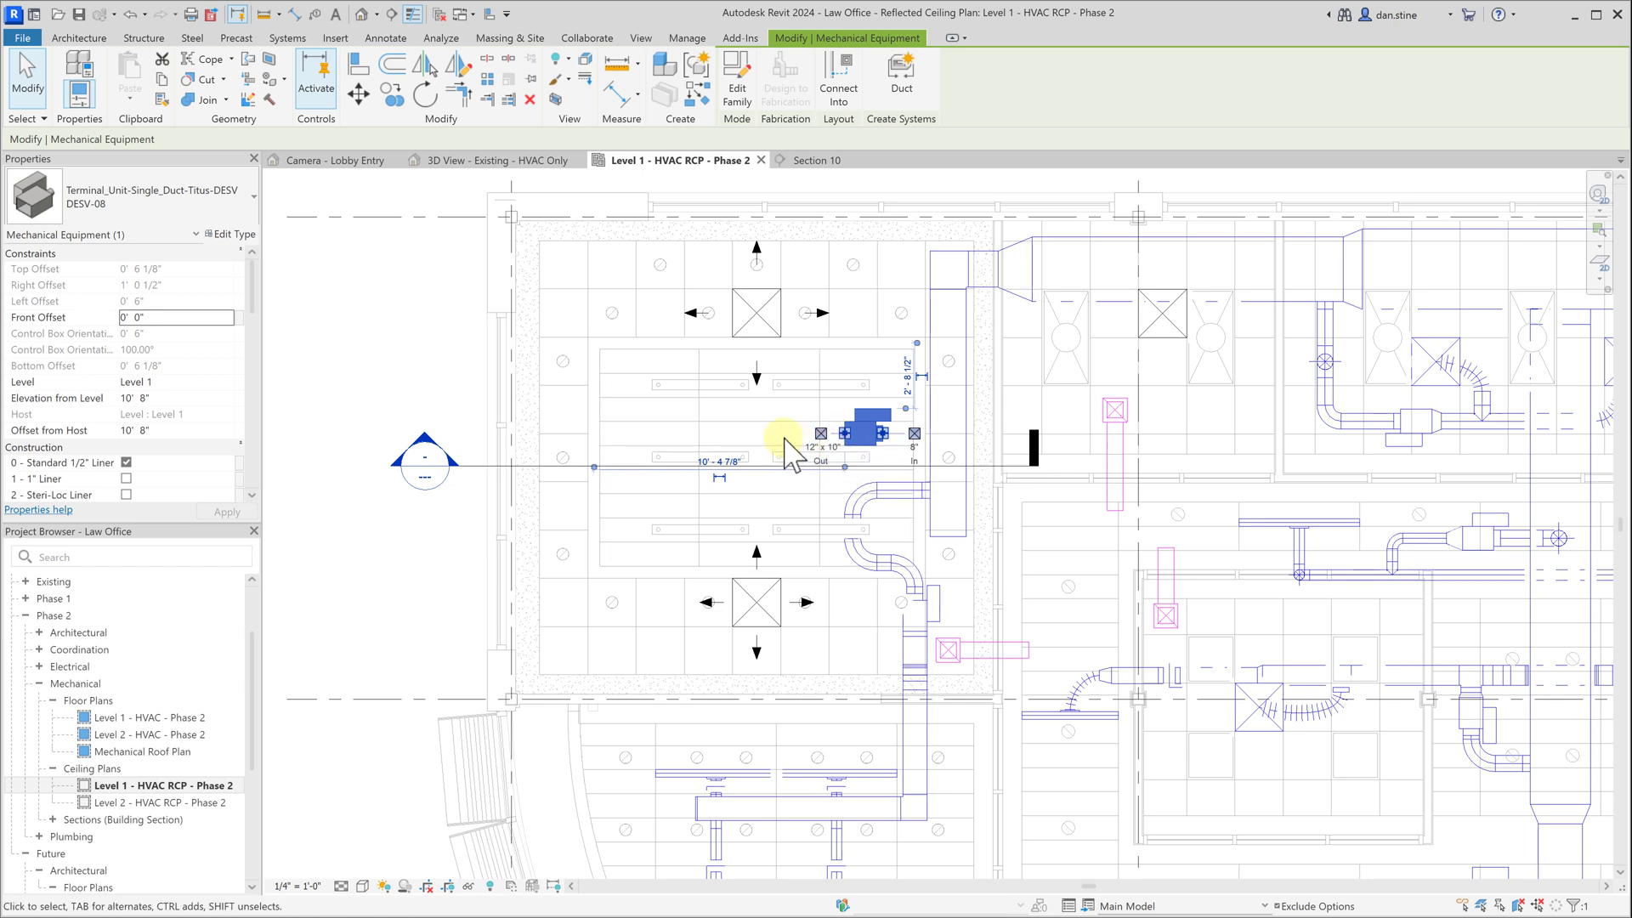
scroll(879, 440, up, 3)
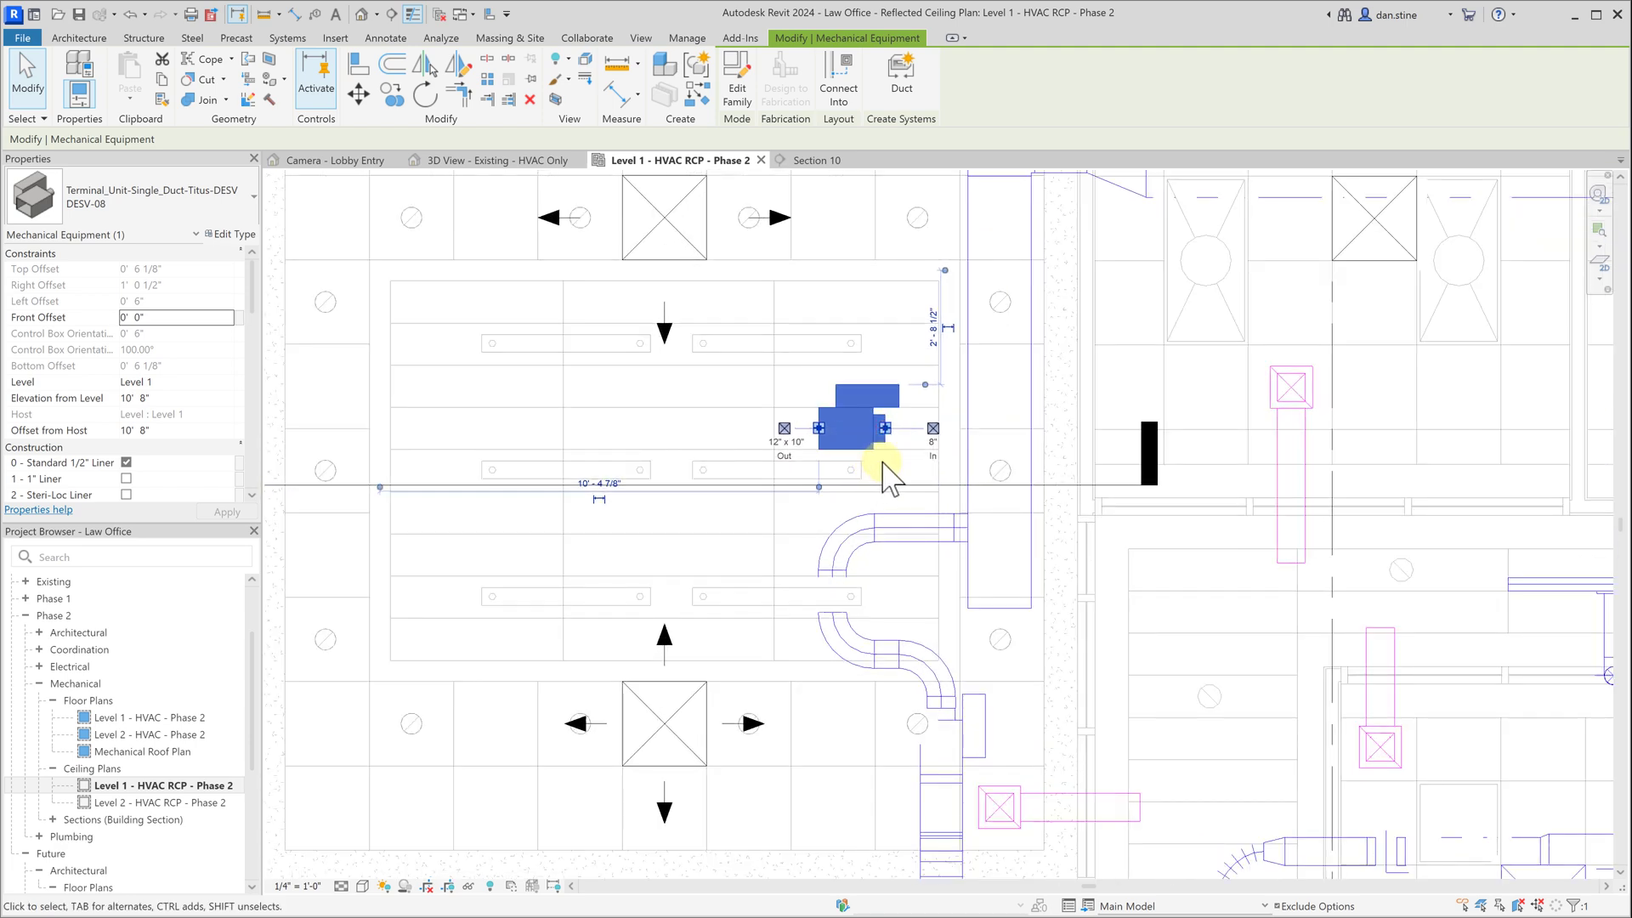
right_click(886, 428)
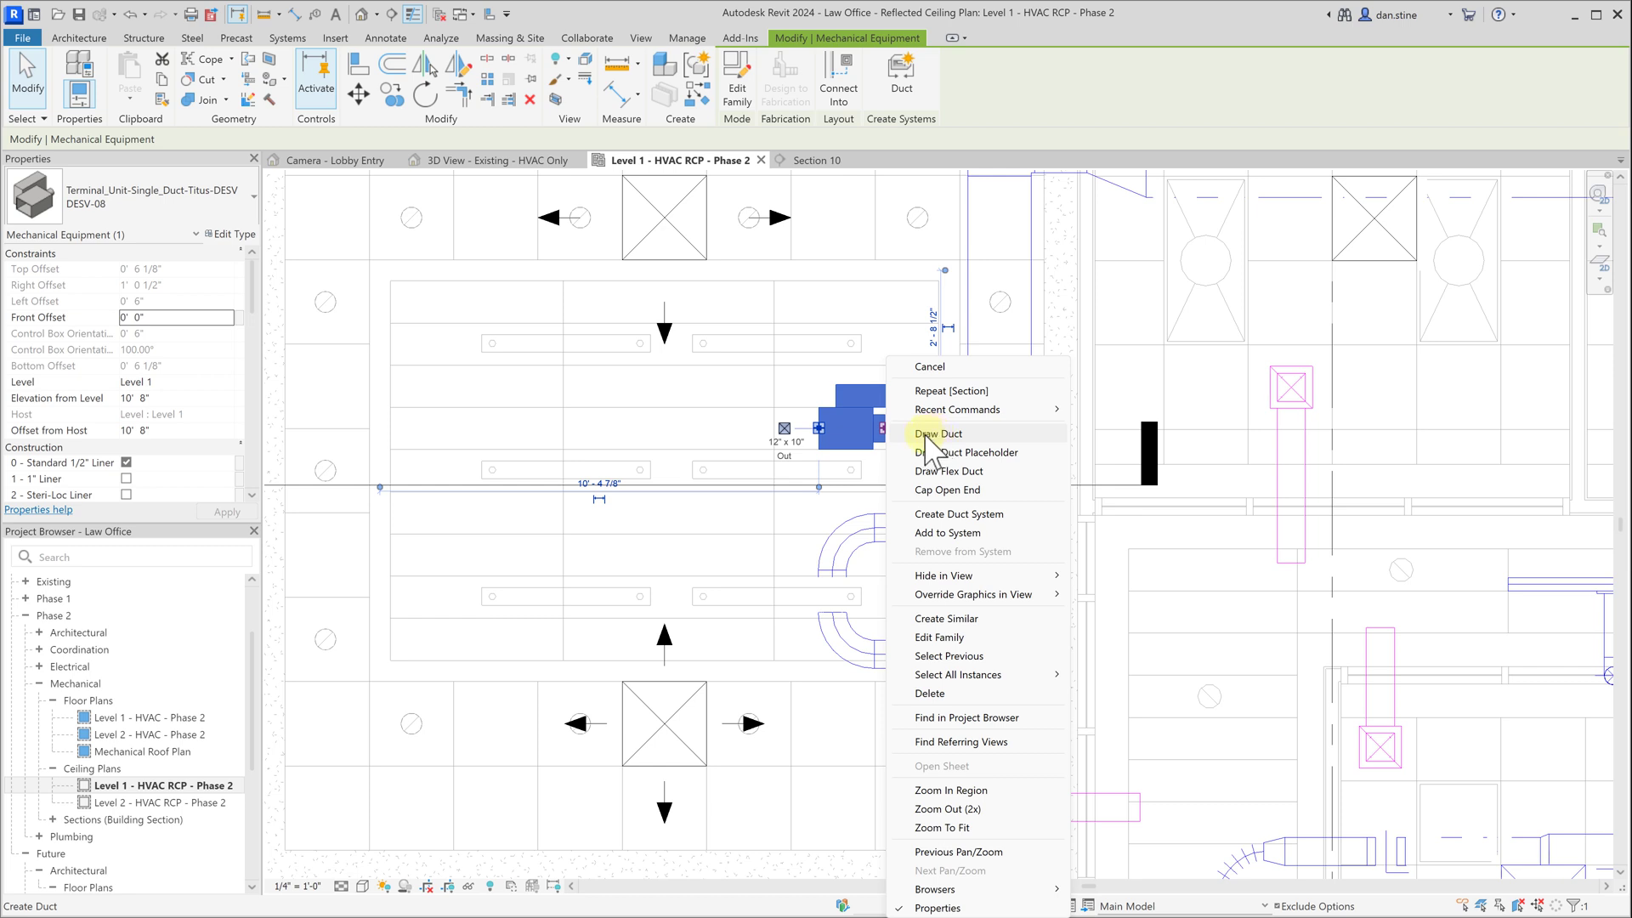
click(927, 436)
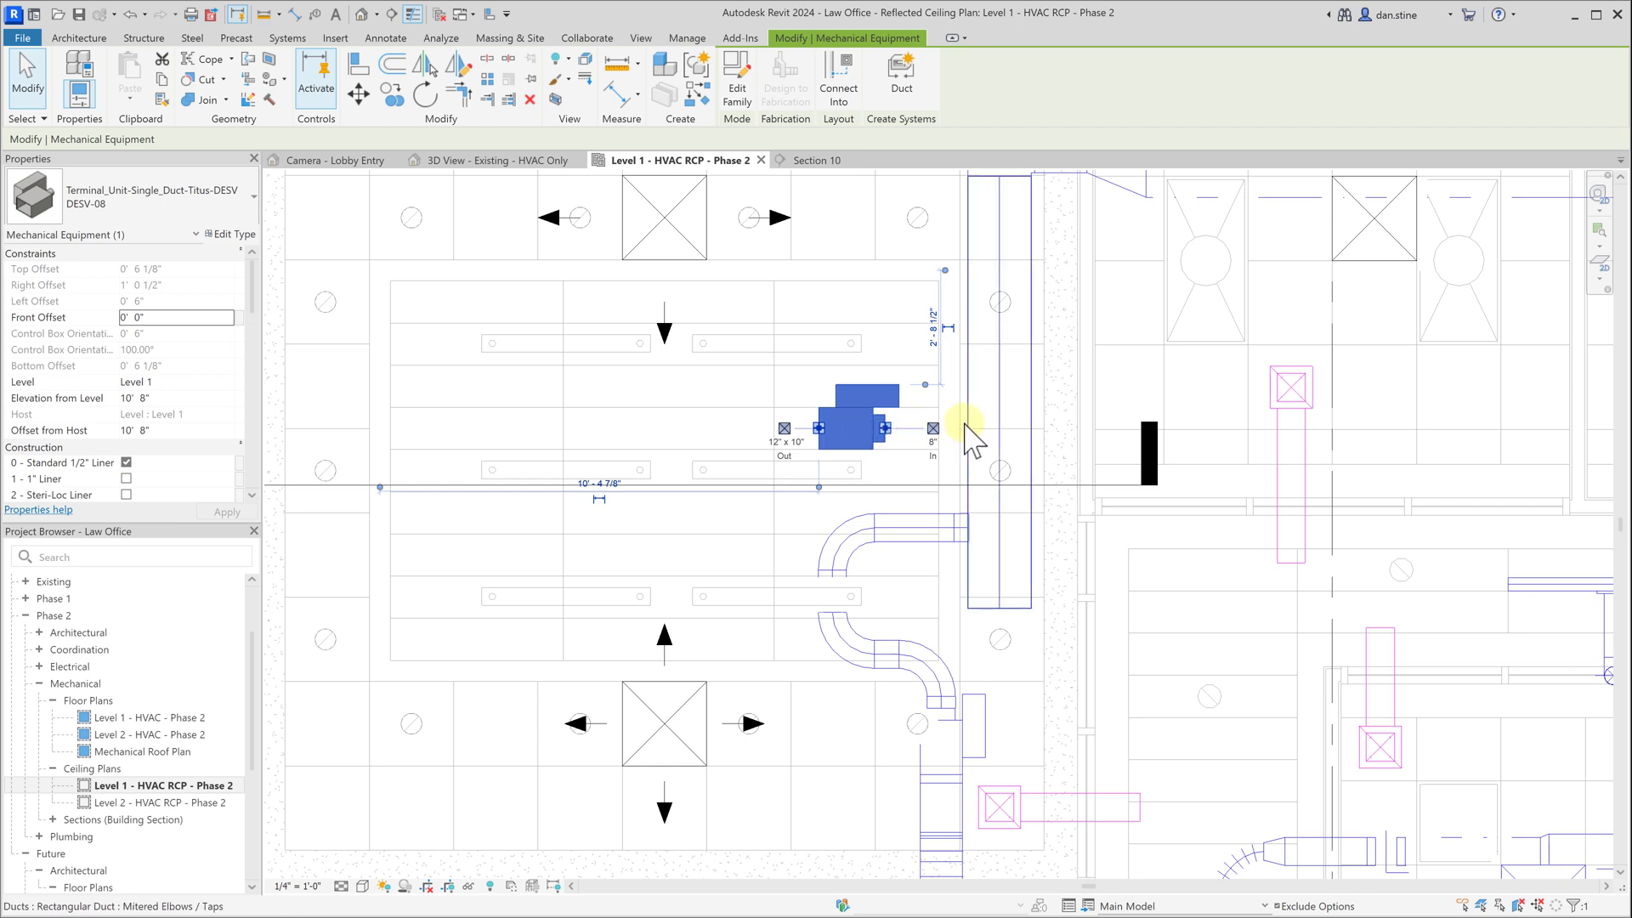
right_click(885, 428)
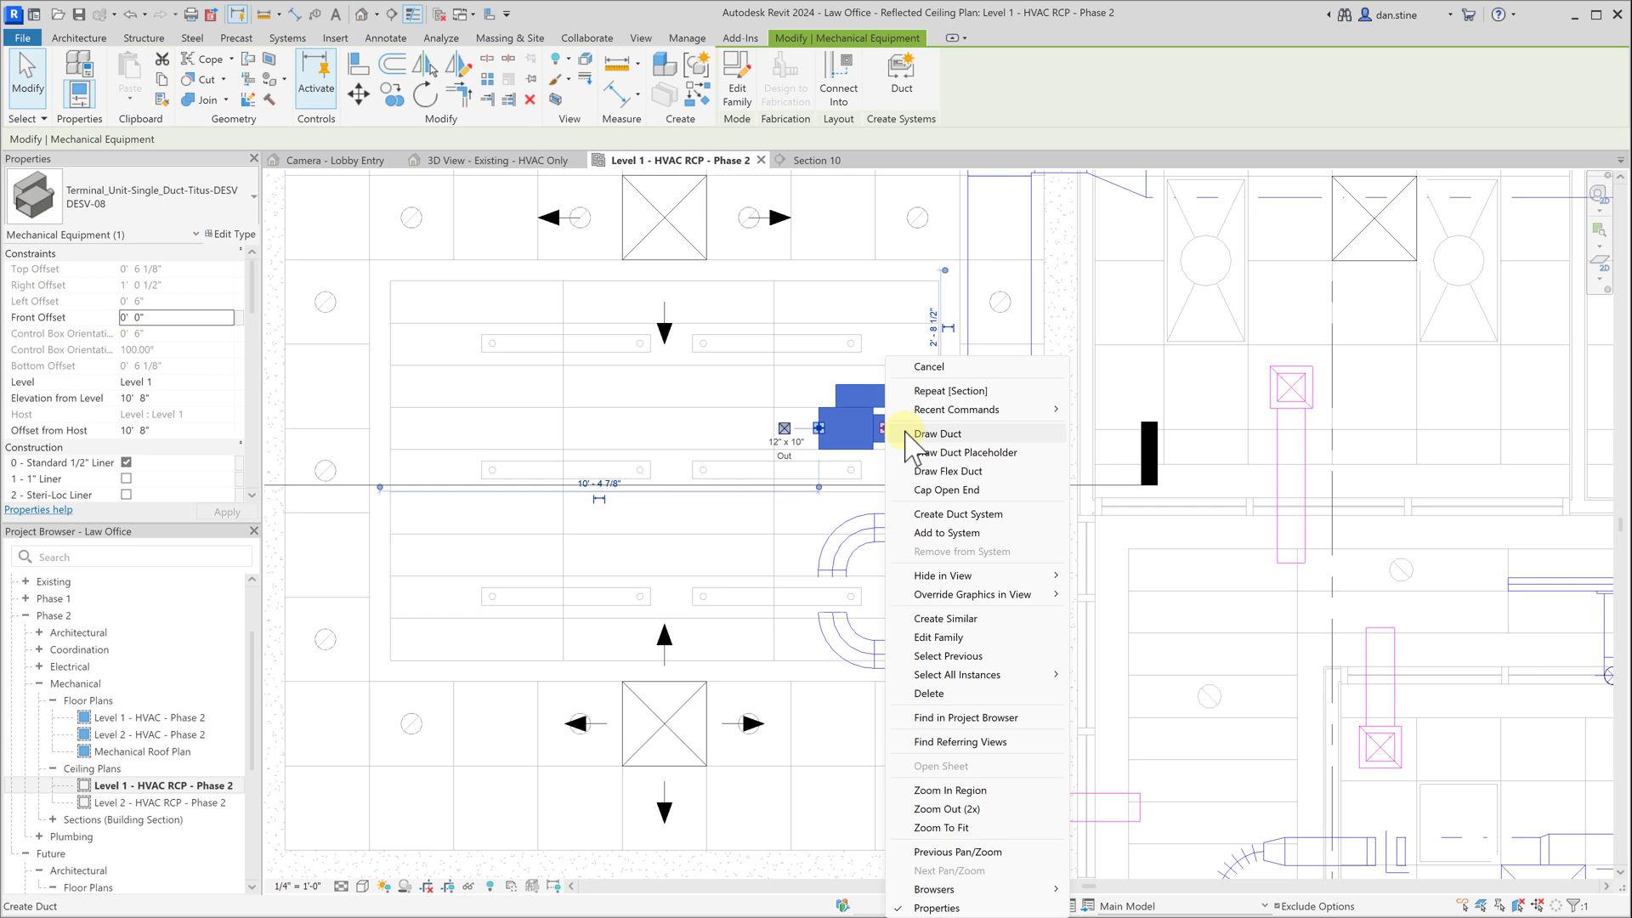
click(937, 433)
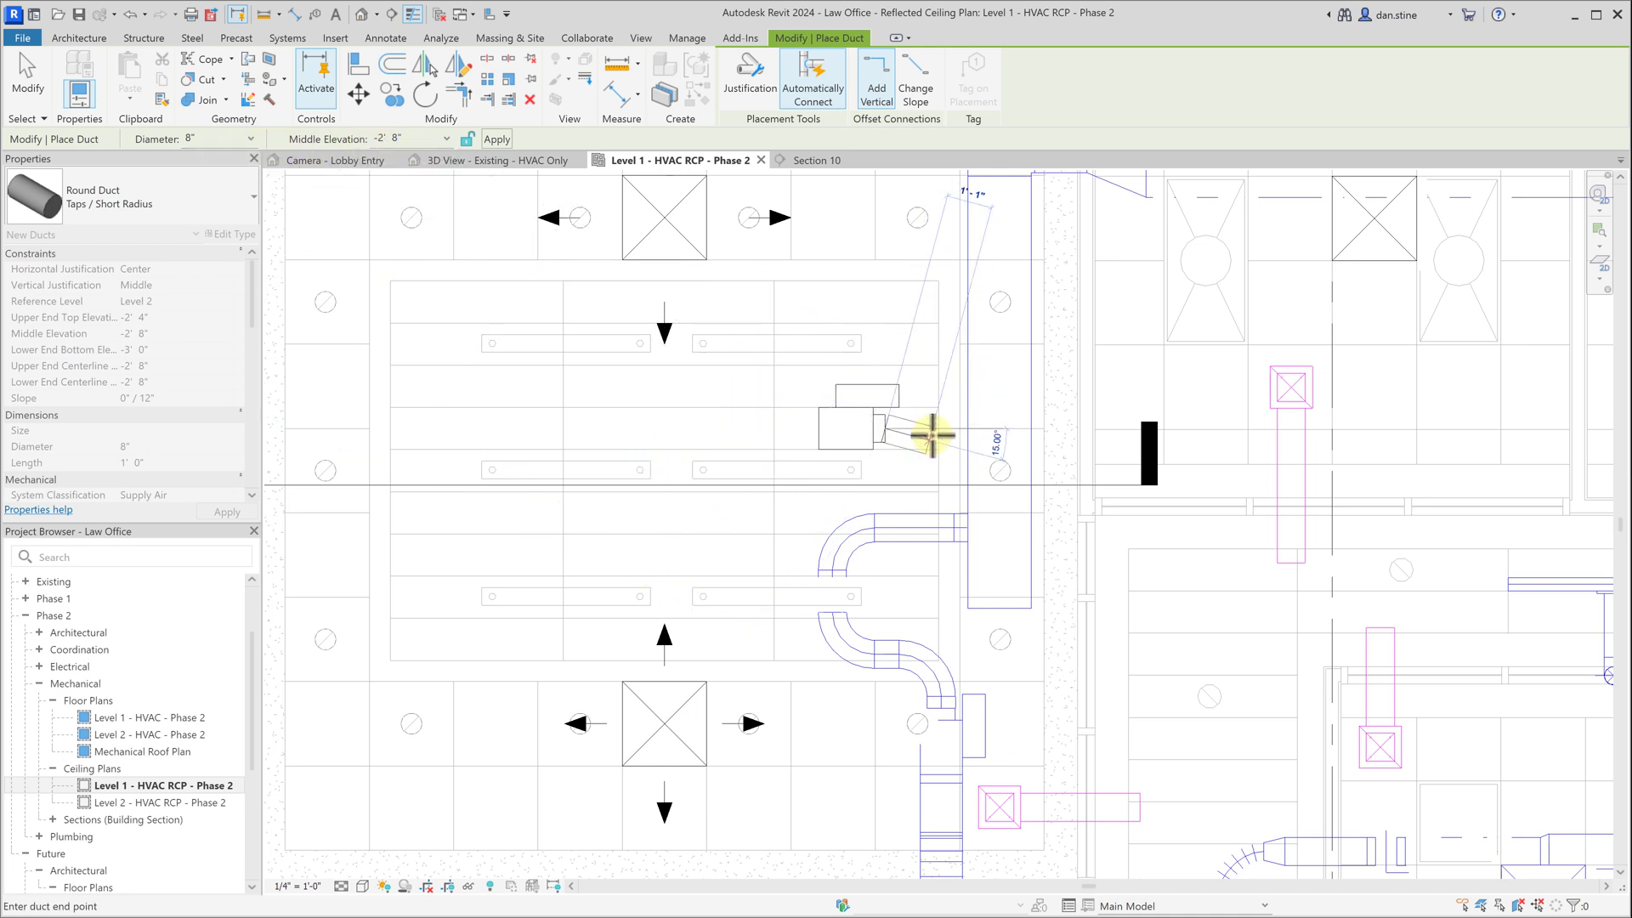
click(969, 428)
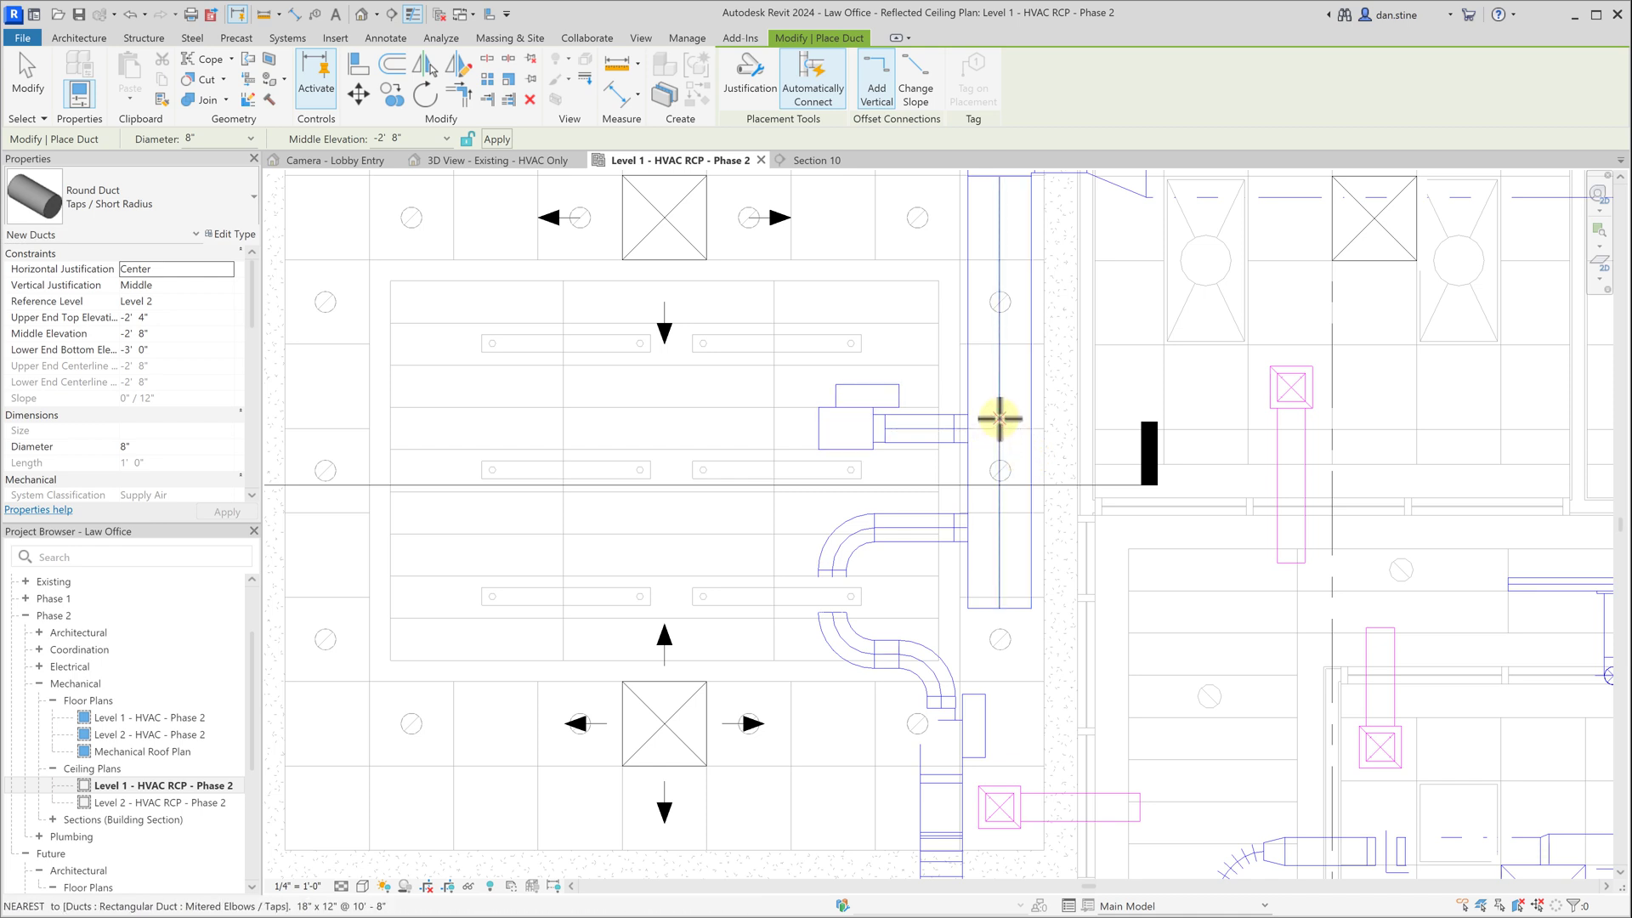
key(Escape)
key(Escape)
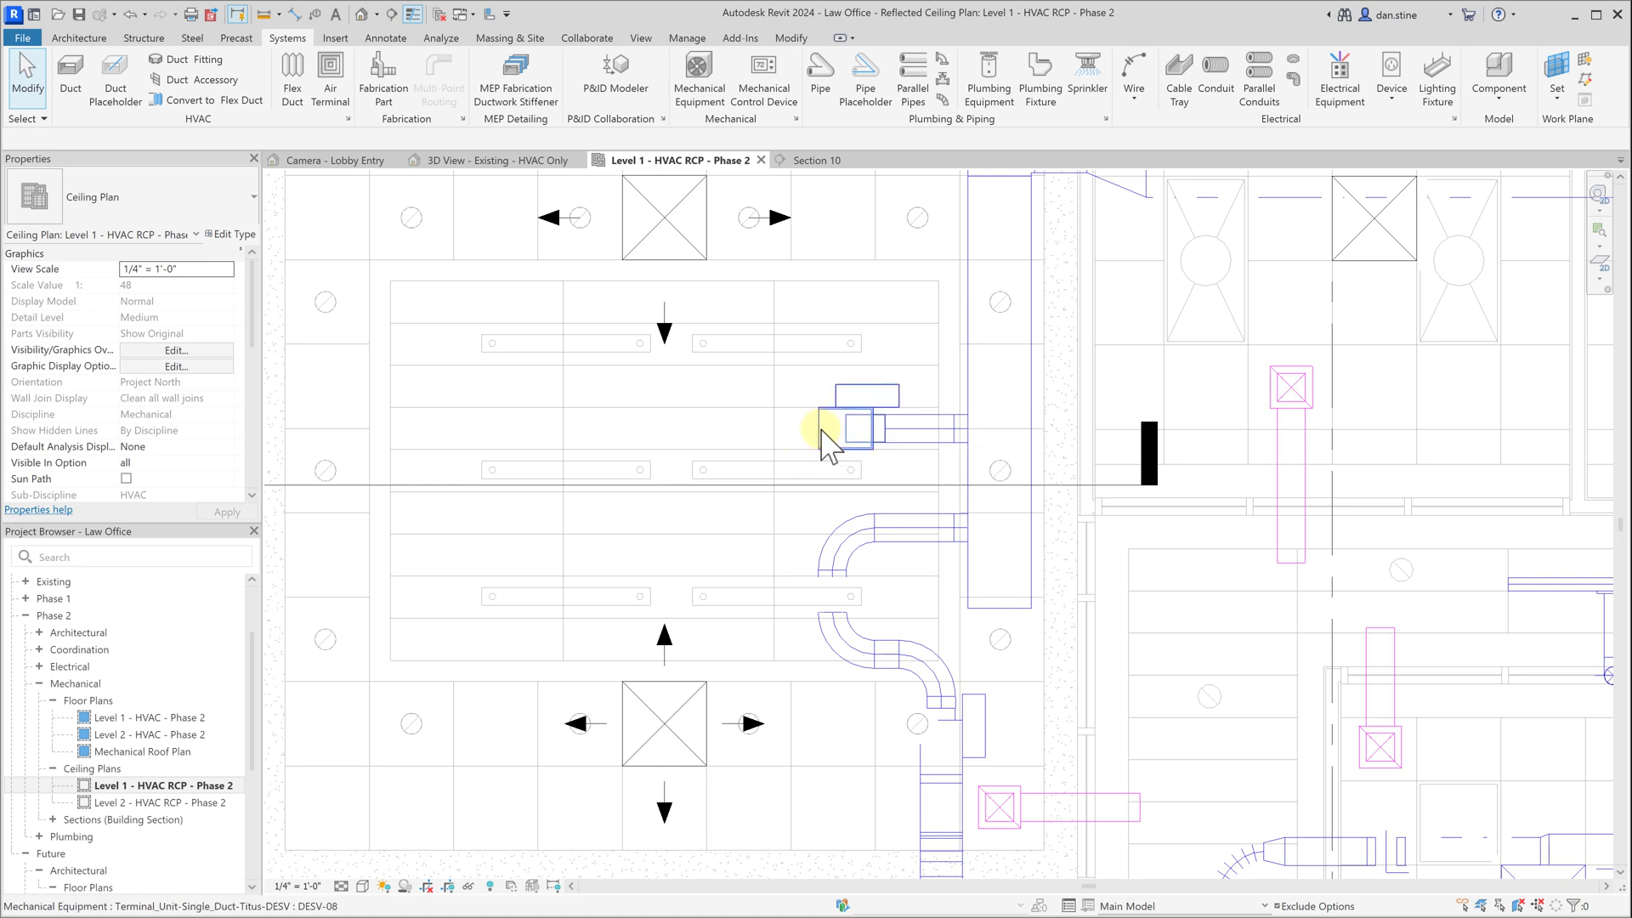
Select the whole duct network connected to the terminal unit to check its connectivity, and clear the selection.
key(Tab)
key(Tab)
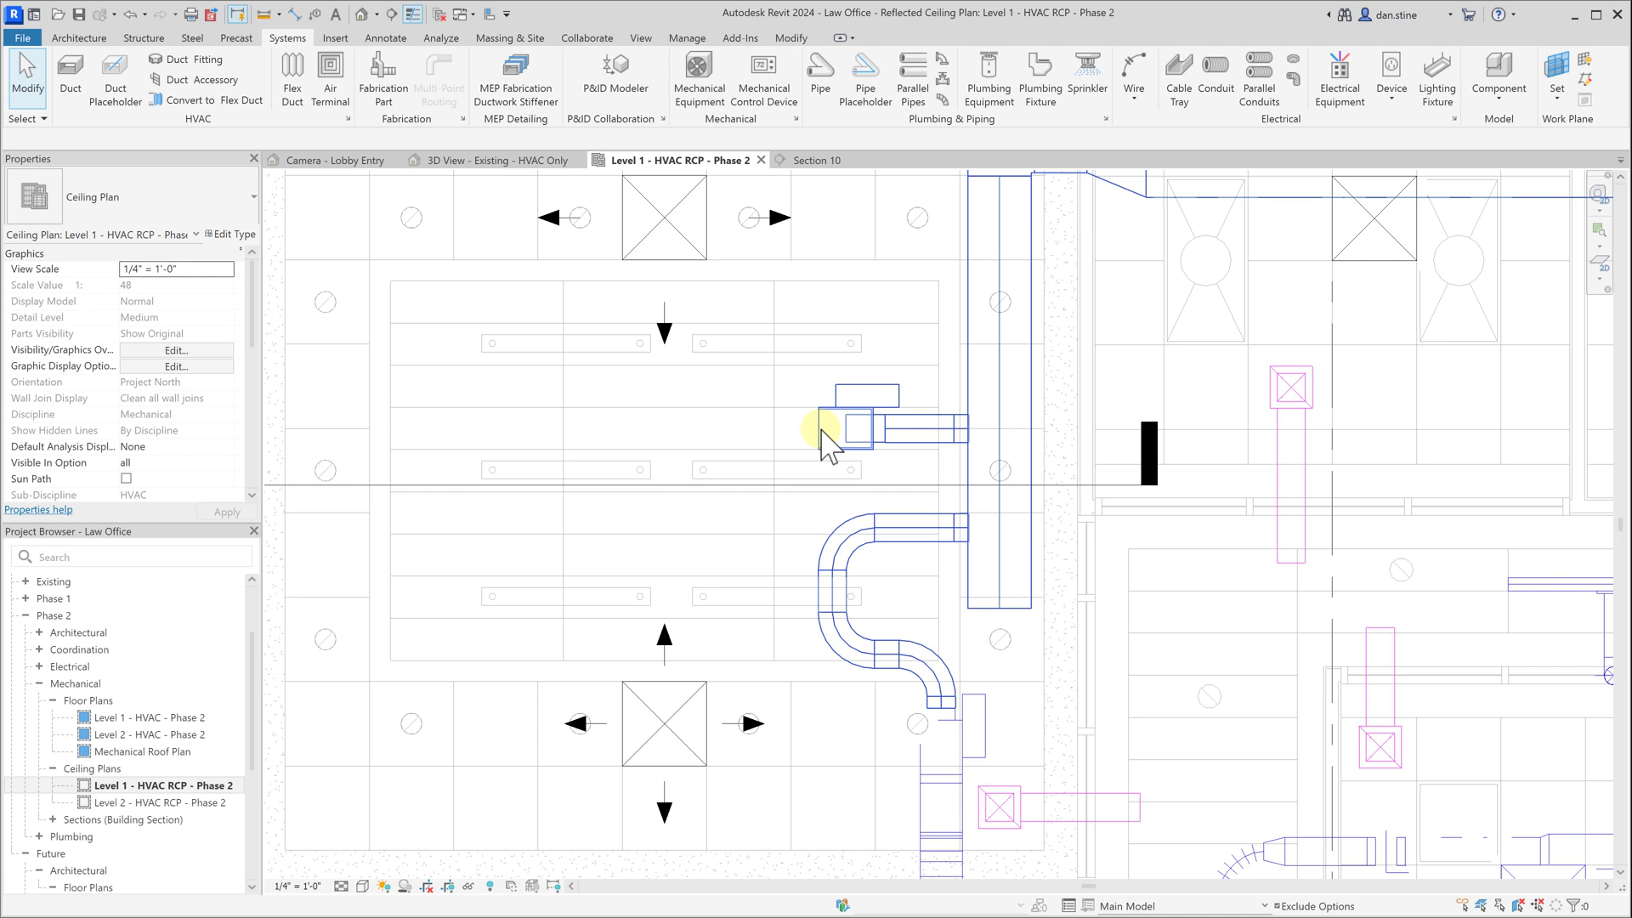
click(824, 438)
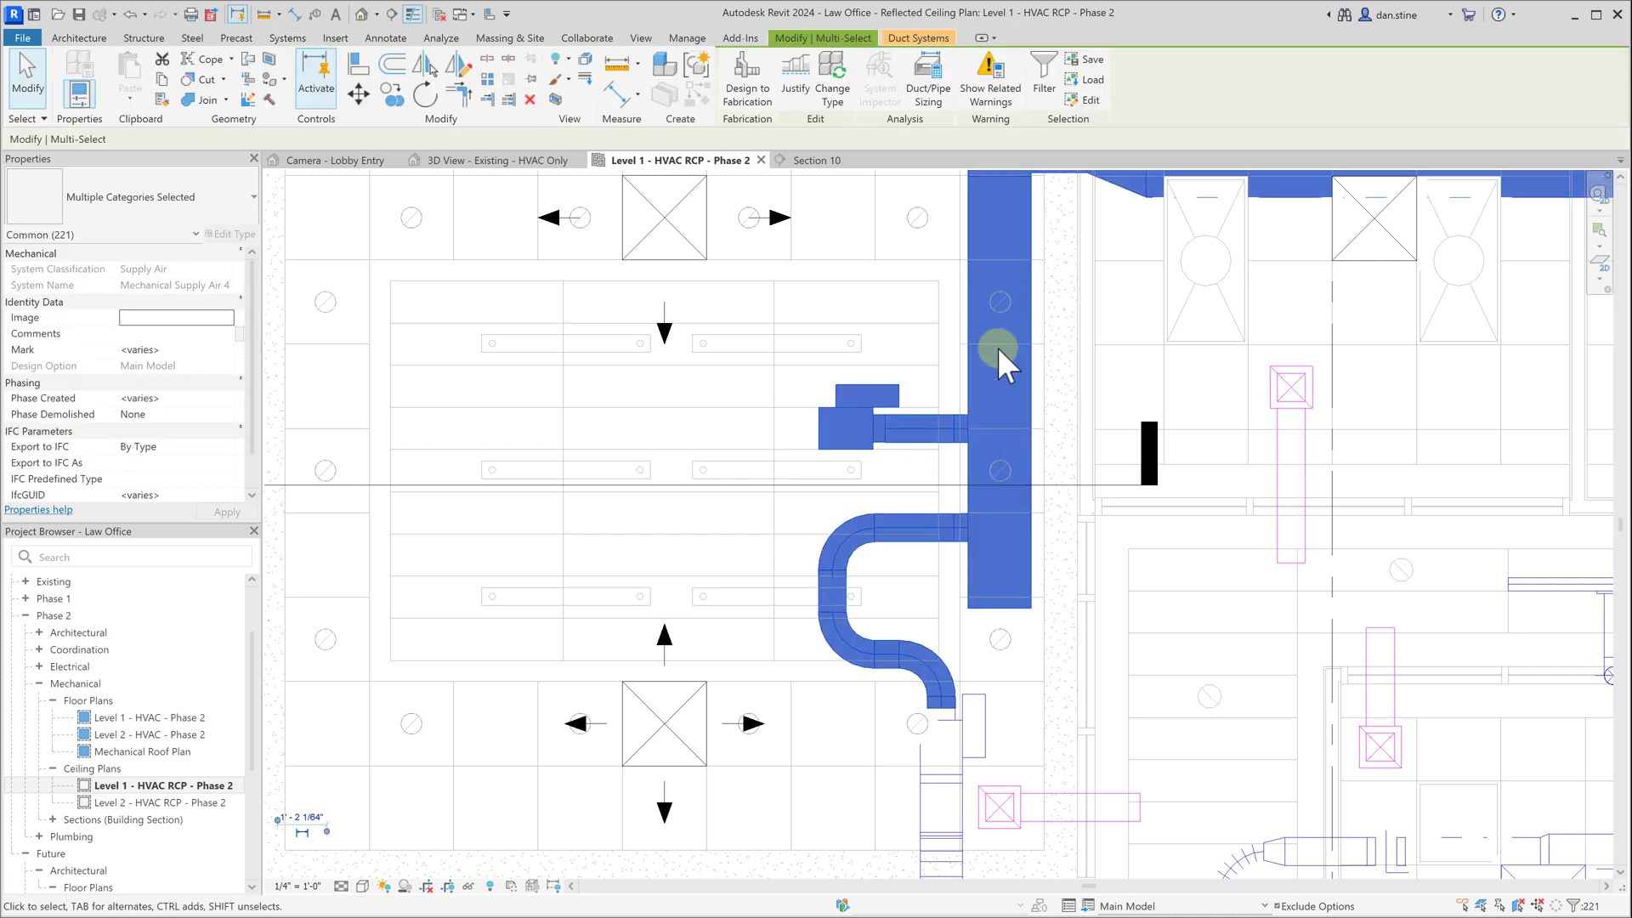
key(Escape)
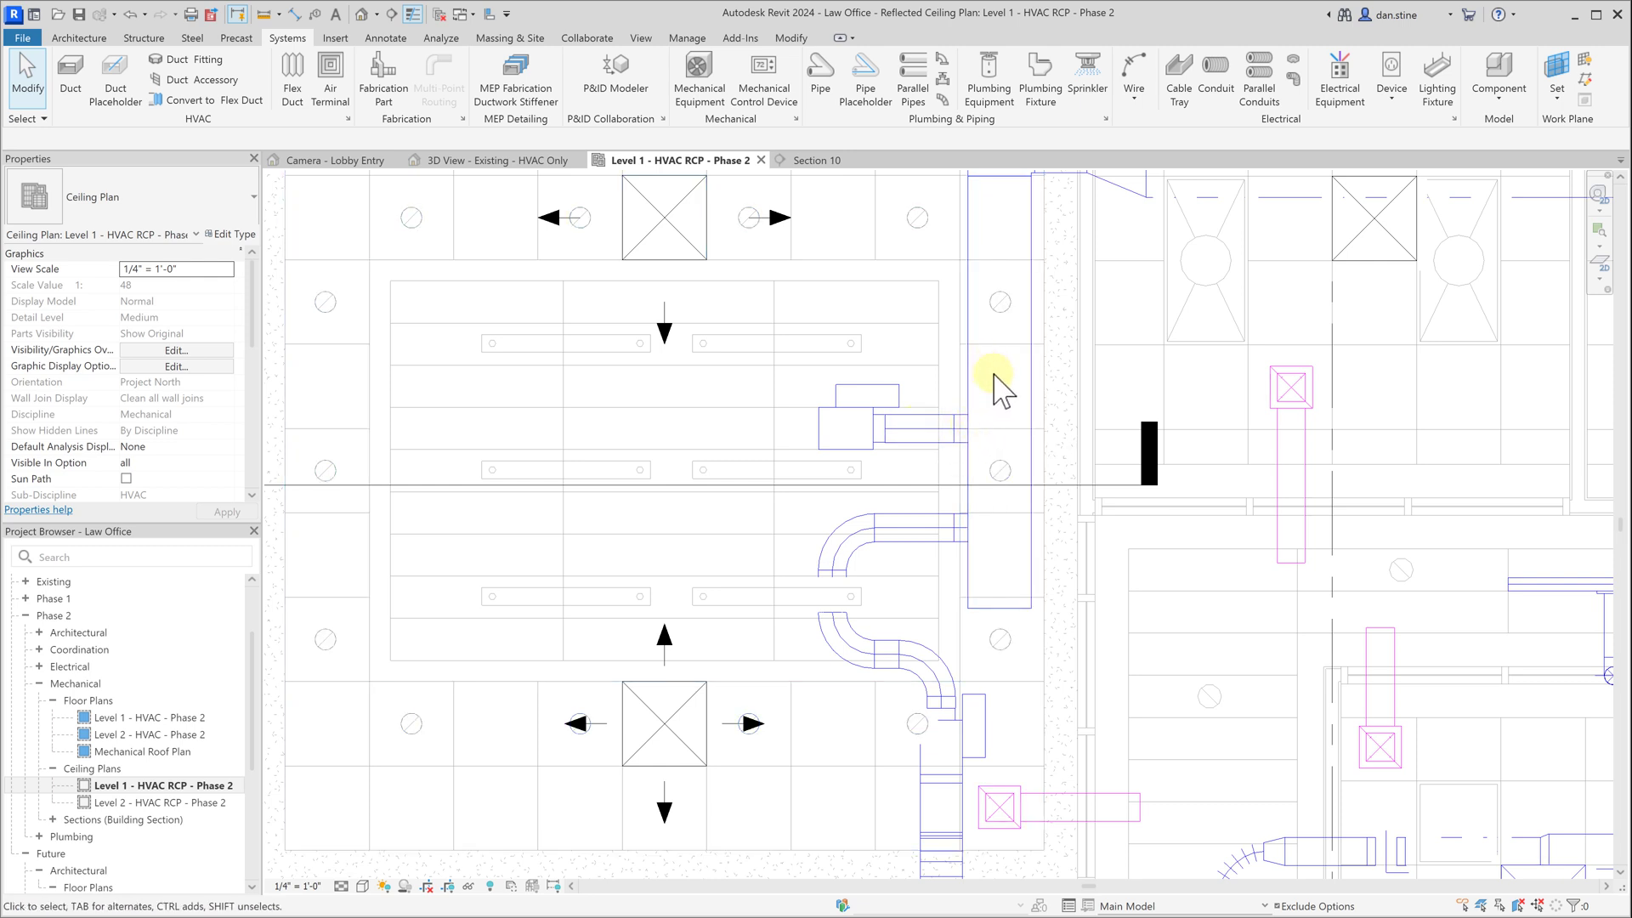
Shift the connected terminal unit slightly up in plan, to about 2' 6" from the bulkhead above it.
click(820, 428)
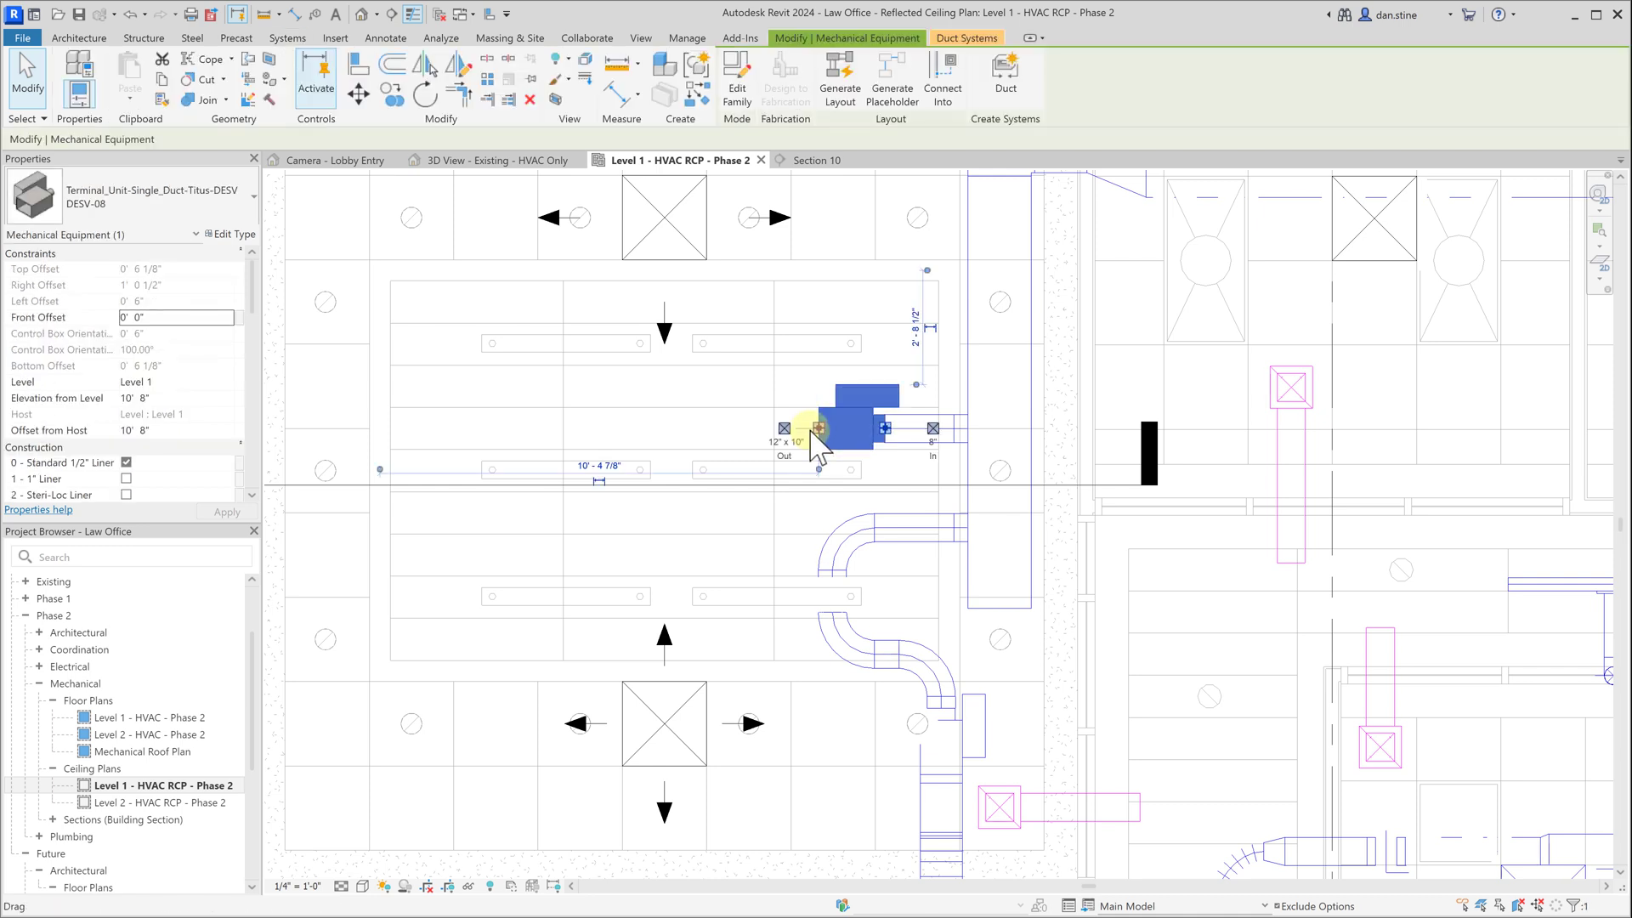
drag(809, 429, 802, 439)
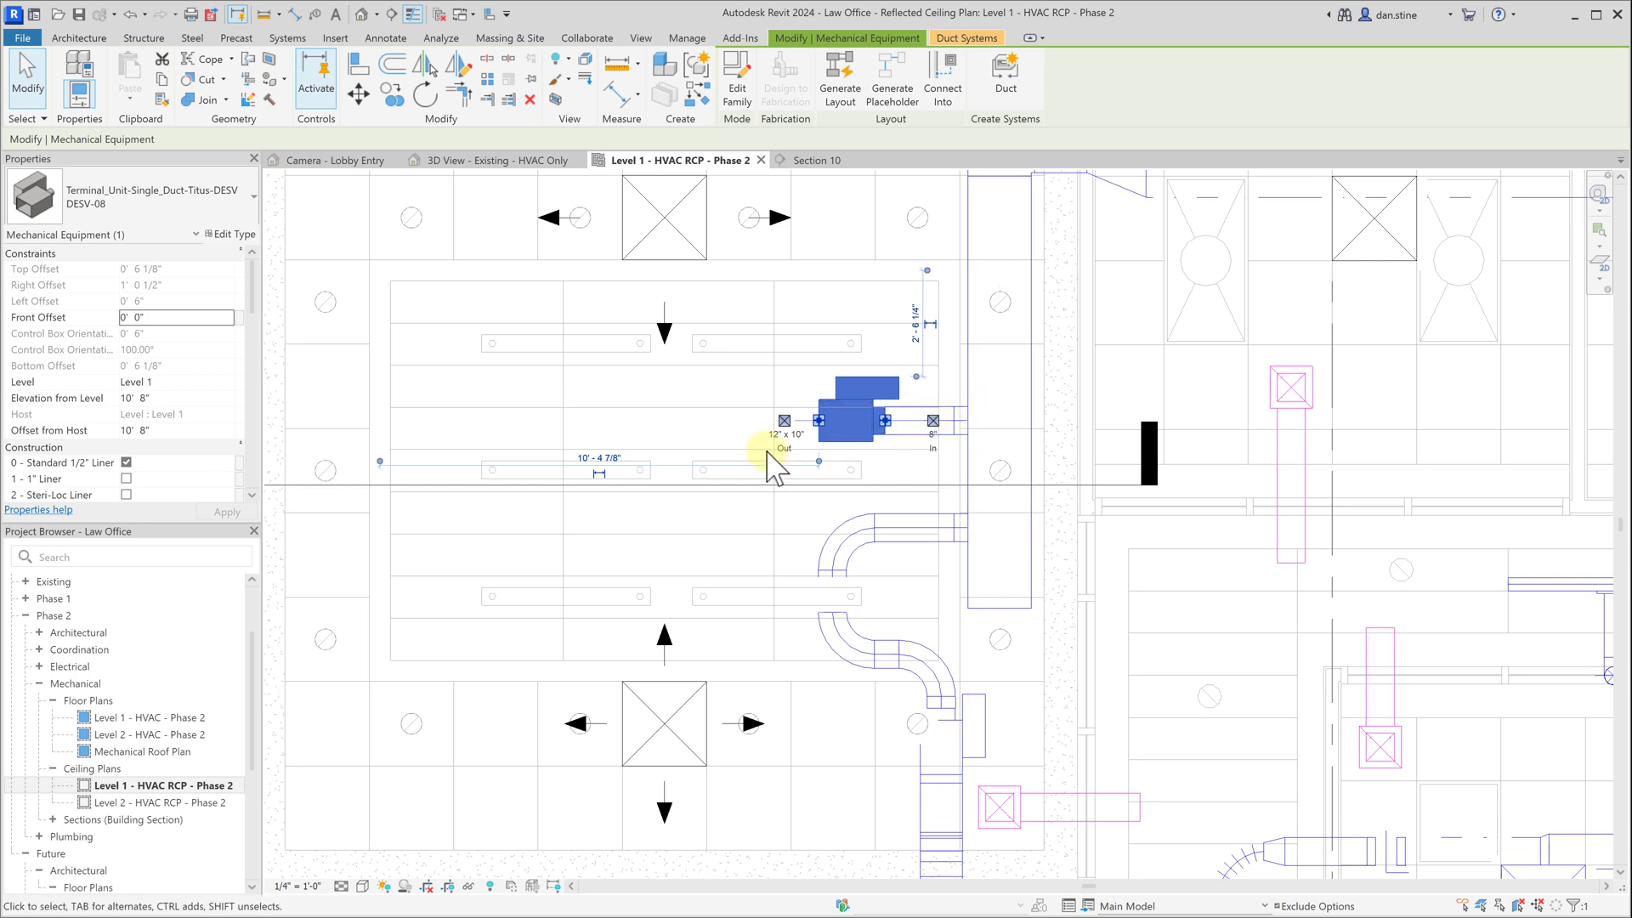
click(729, 429)
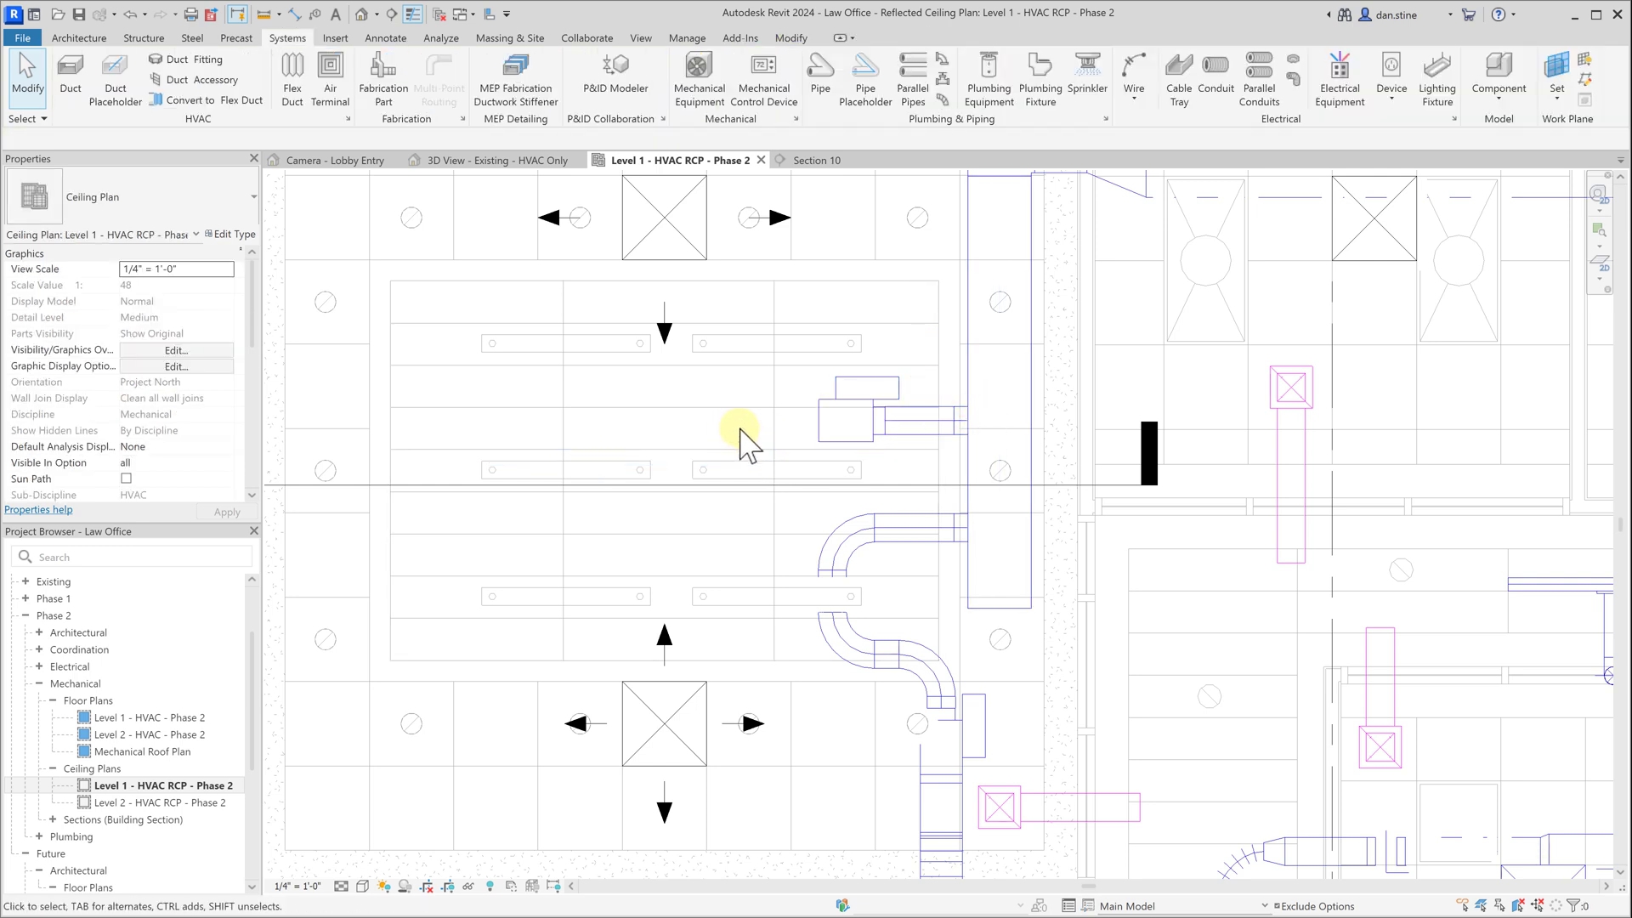
Draw a 12" round duct about 6' 8" long from the terminal unit's outlet, straight away from the rectangular supply duct.
click(818, 430)
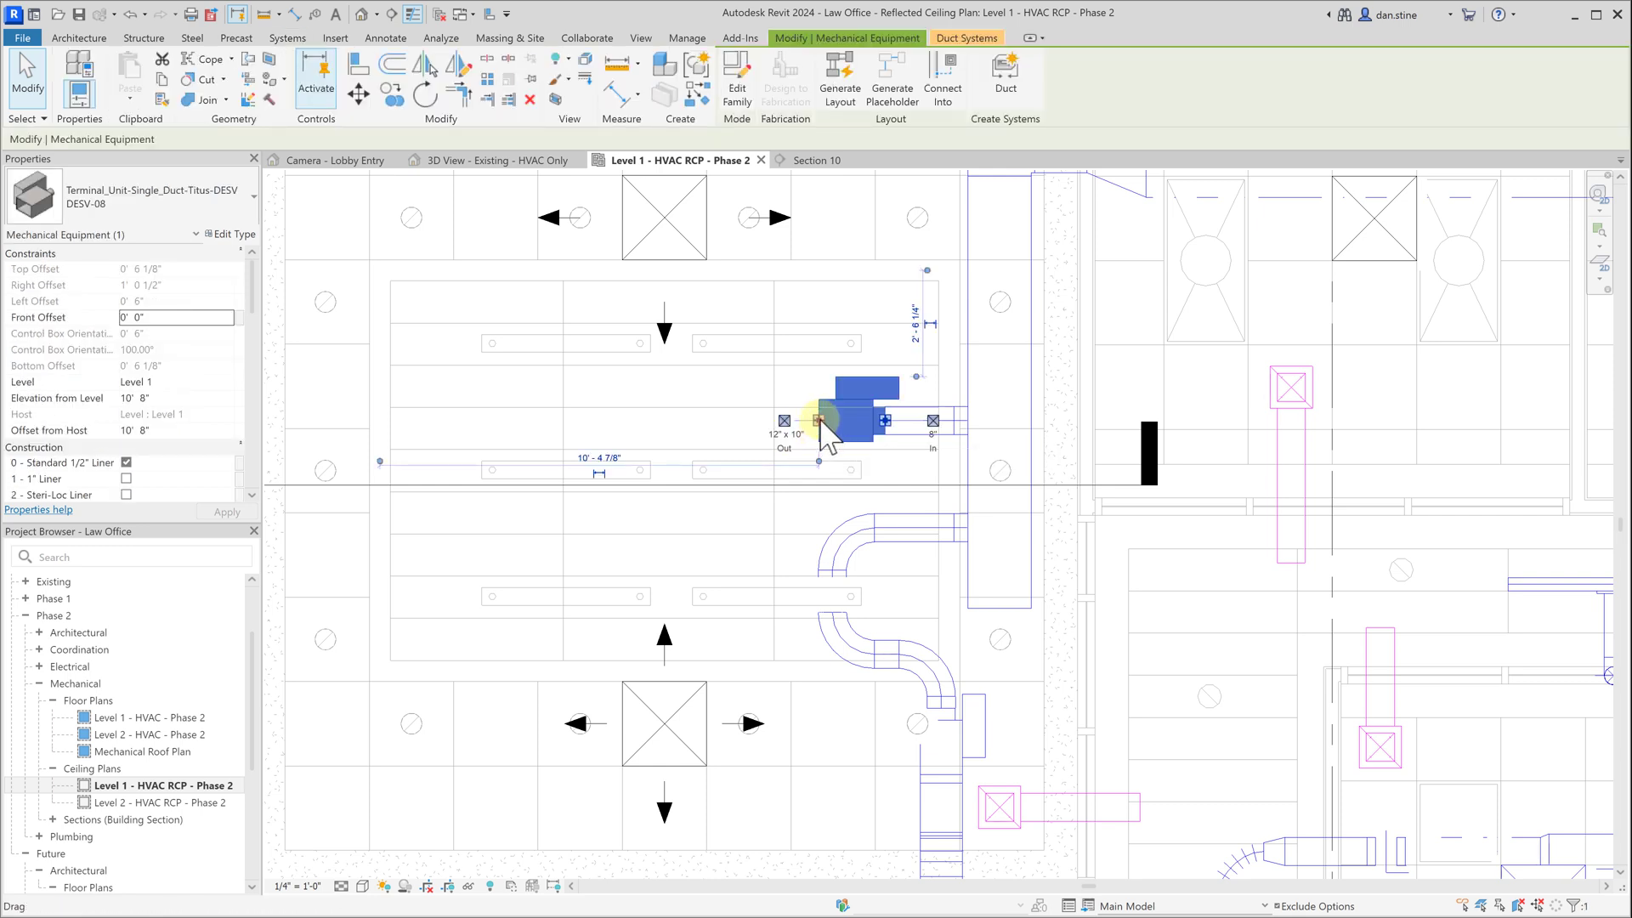
right_click(821, 425)
click(860, 433)
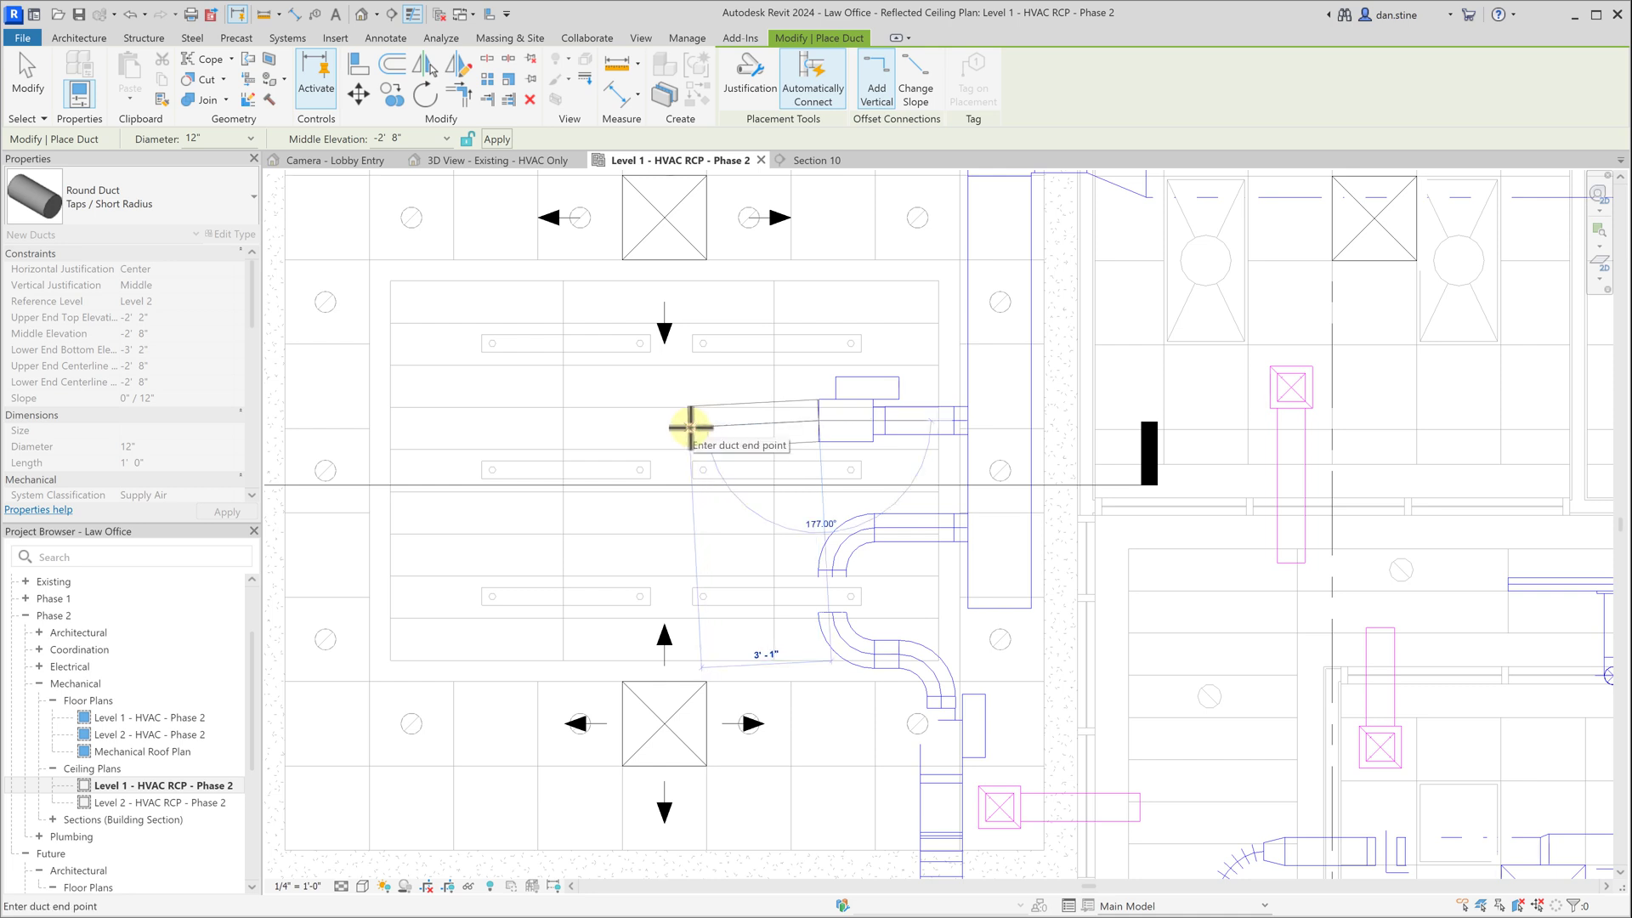
click(530, 420)
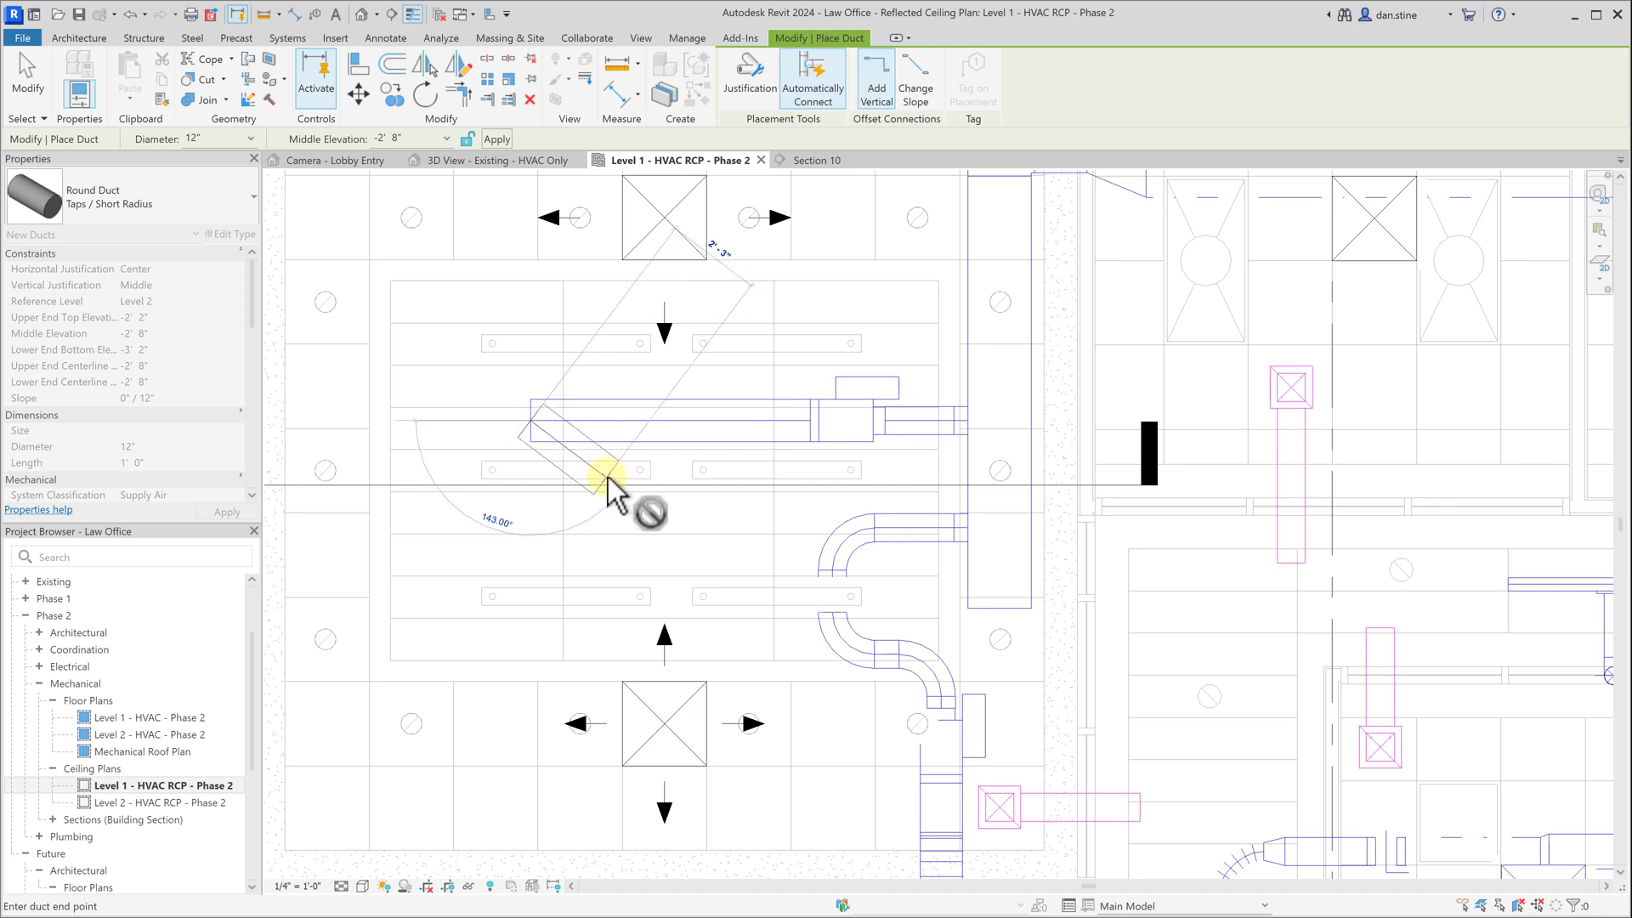
key(Escape)
key(Escape)
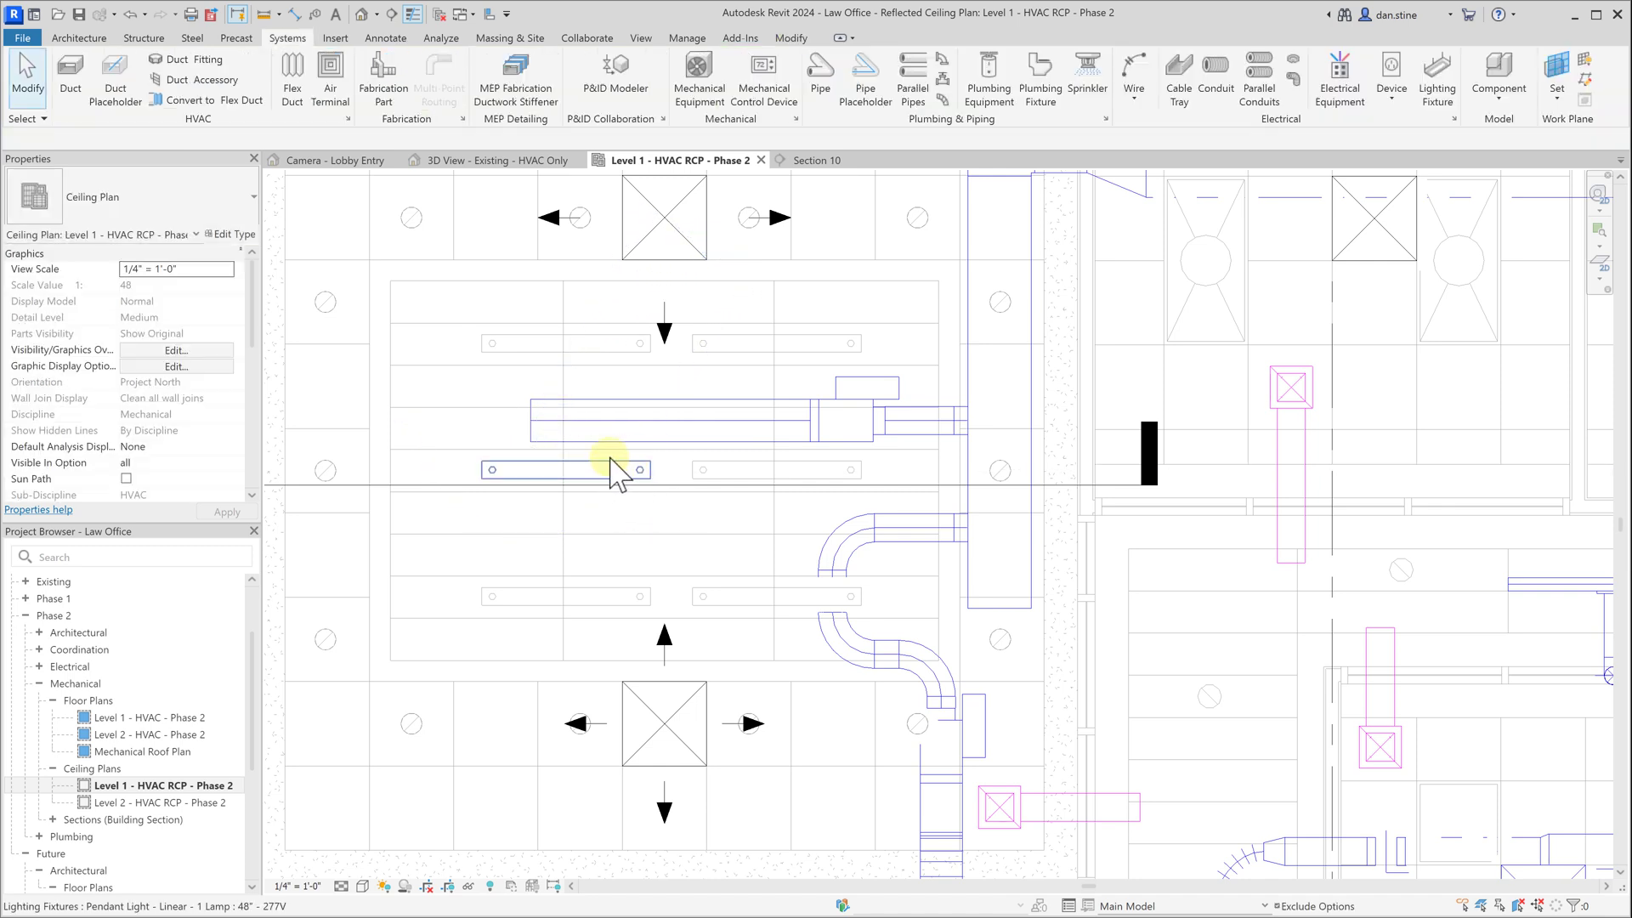
Cap the open end of the 12" round duct and clear the selection.
click(646, 439)
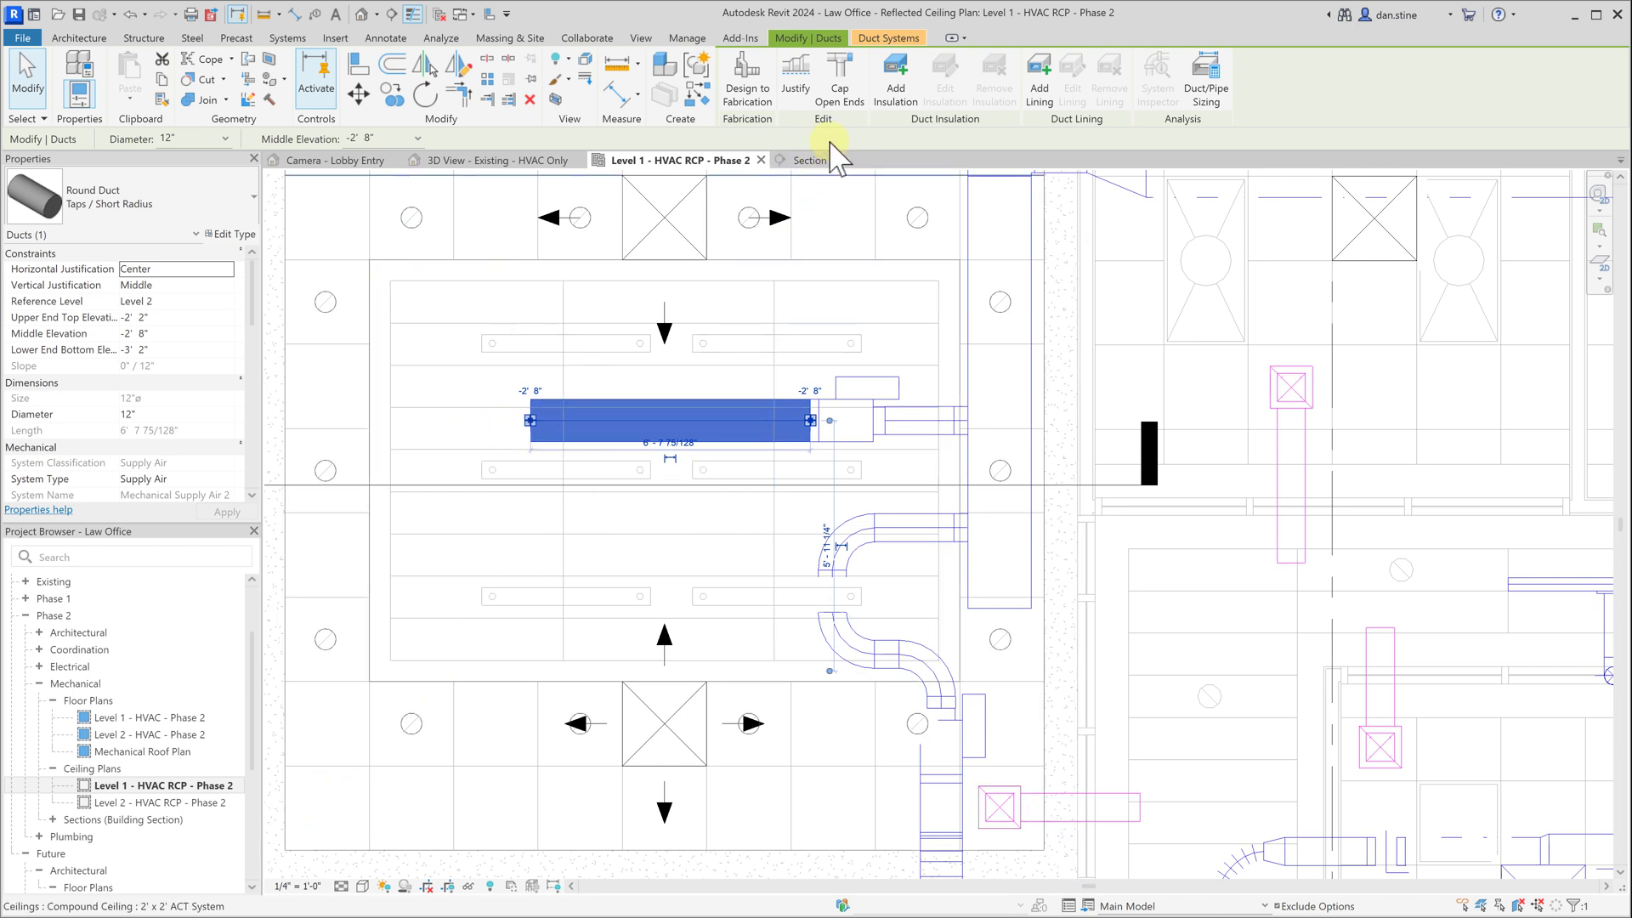
click(841, 90)
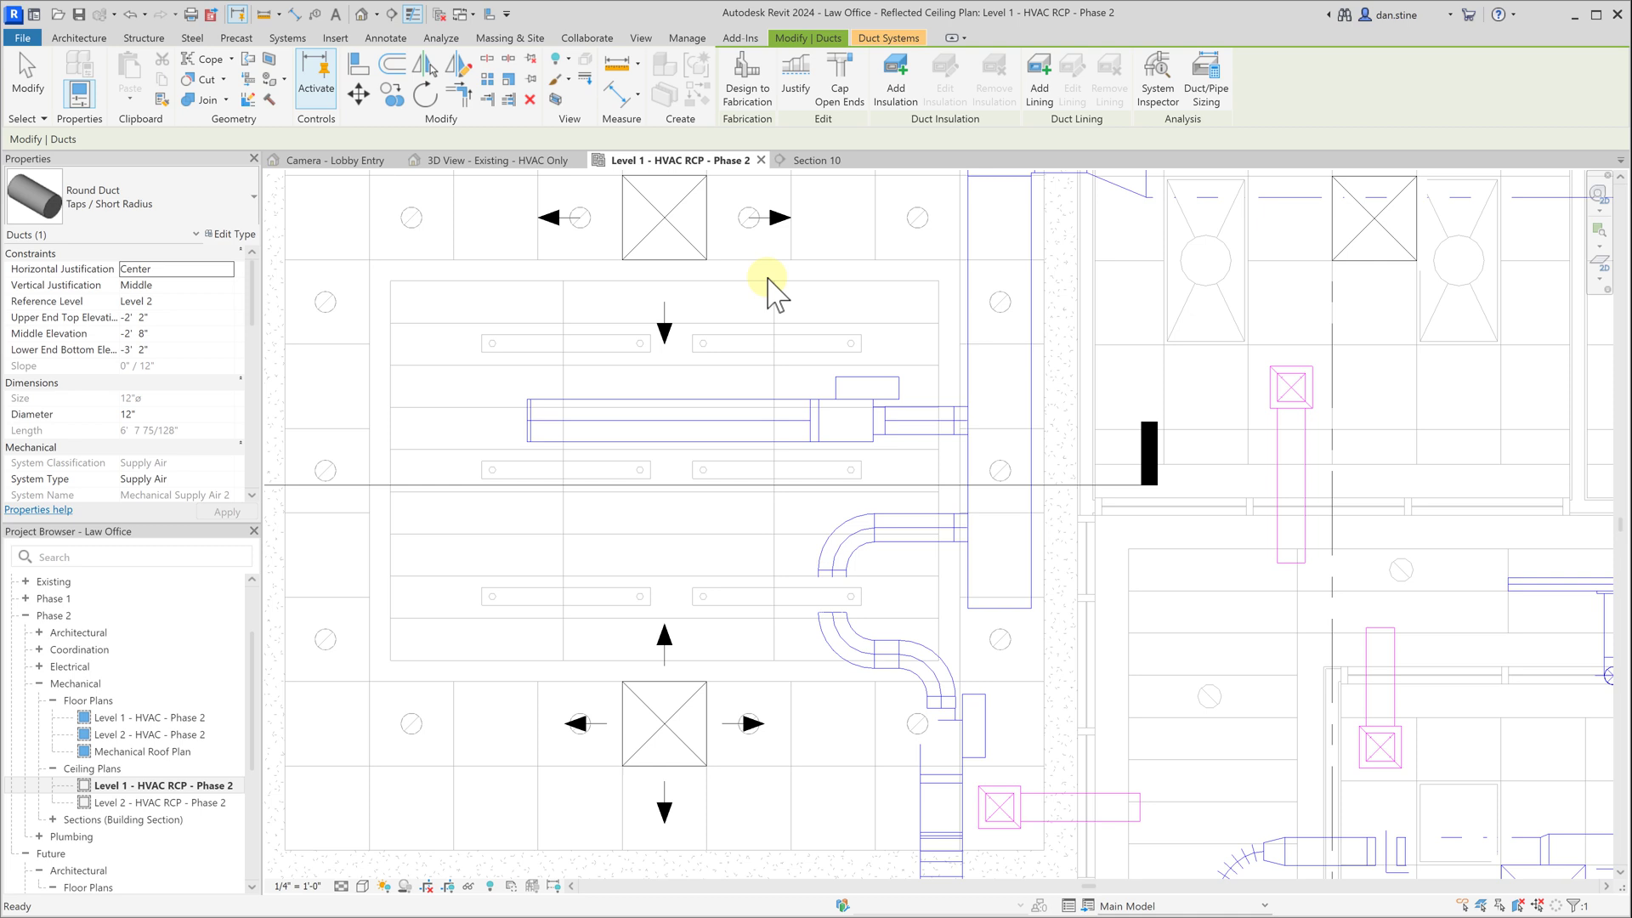
click(529, 419)
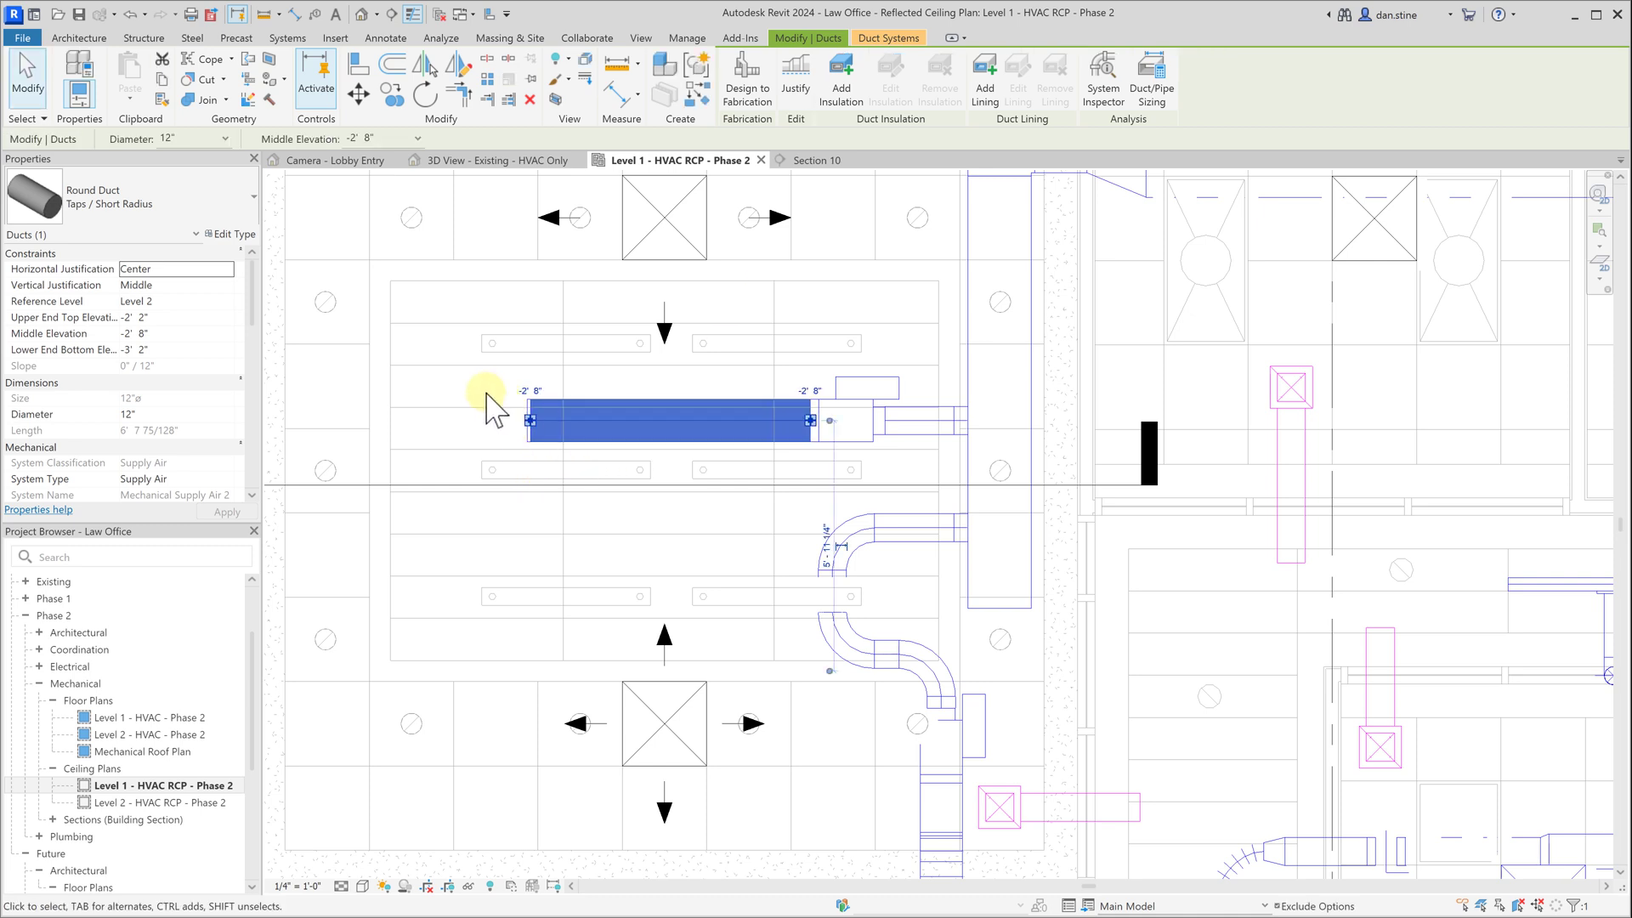
click(520, 425)
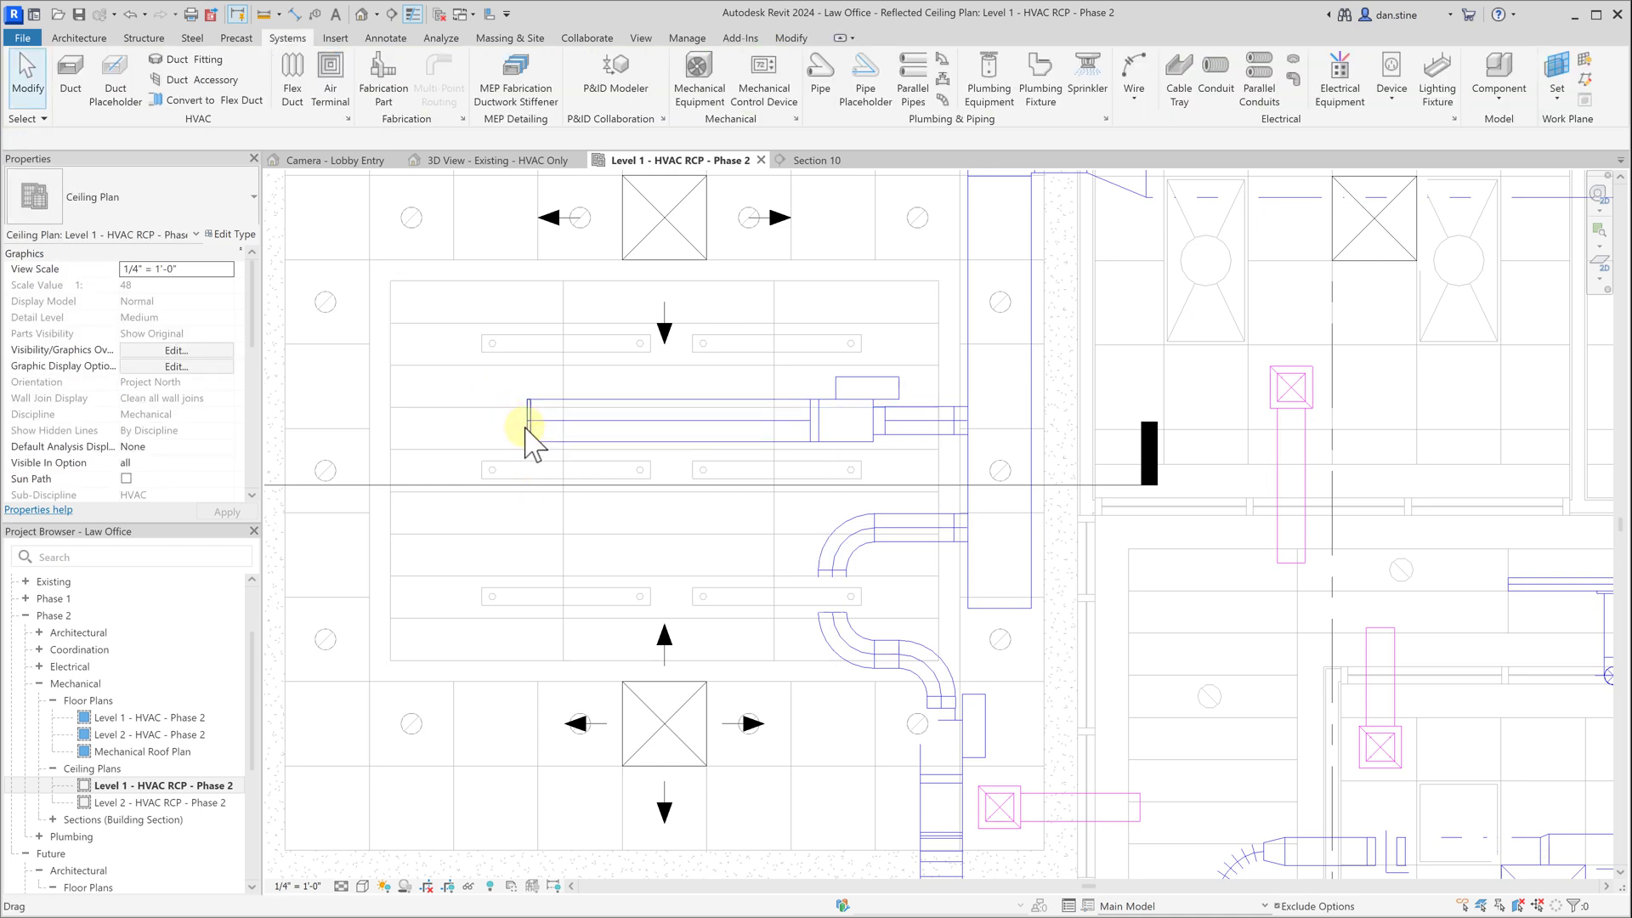
click(531, 436)
Select the supply diffuser above the 12" duct in plan to check its flow and inlet size, and clear the selection.
scroll(646, 255, down, 1)
click(673, 253)
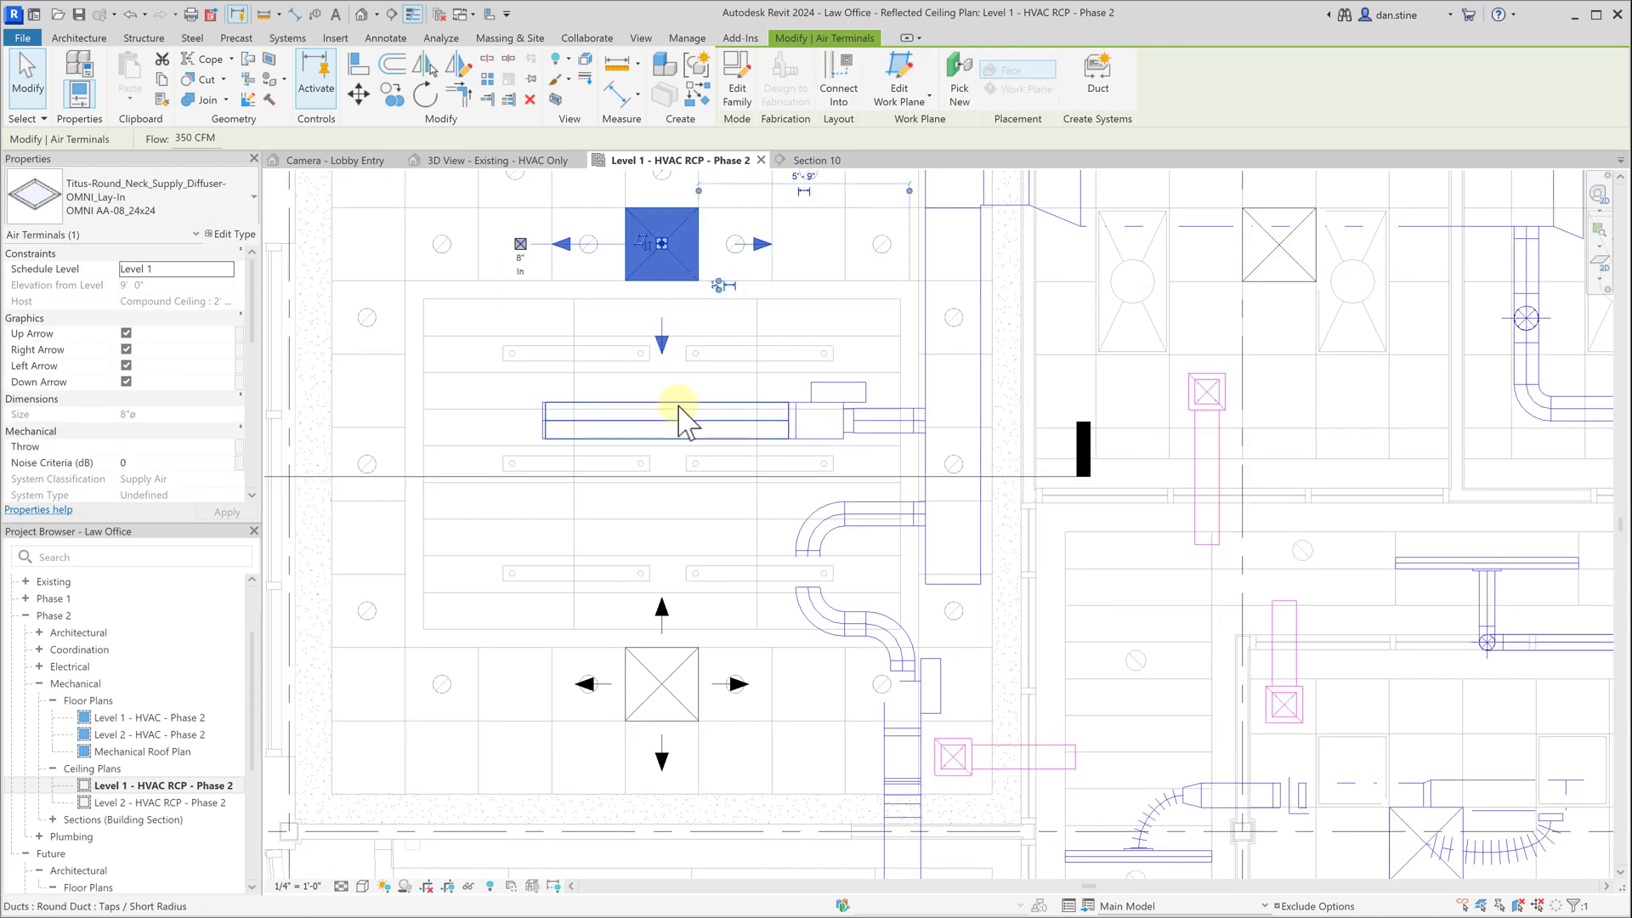
key(Tab)
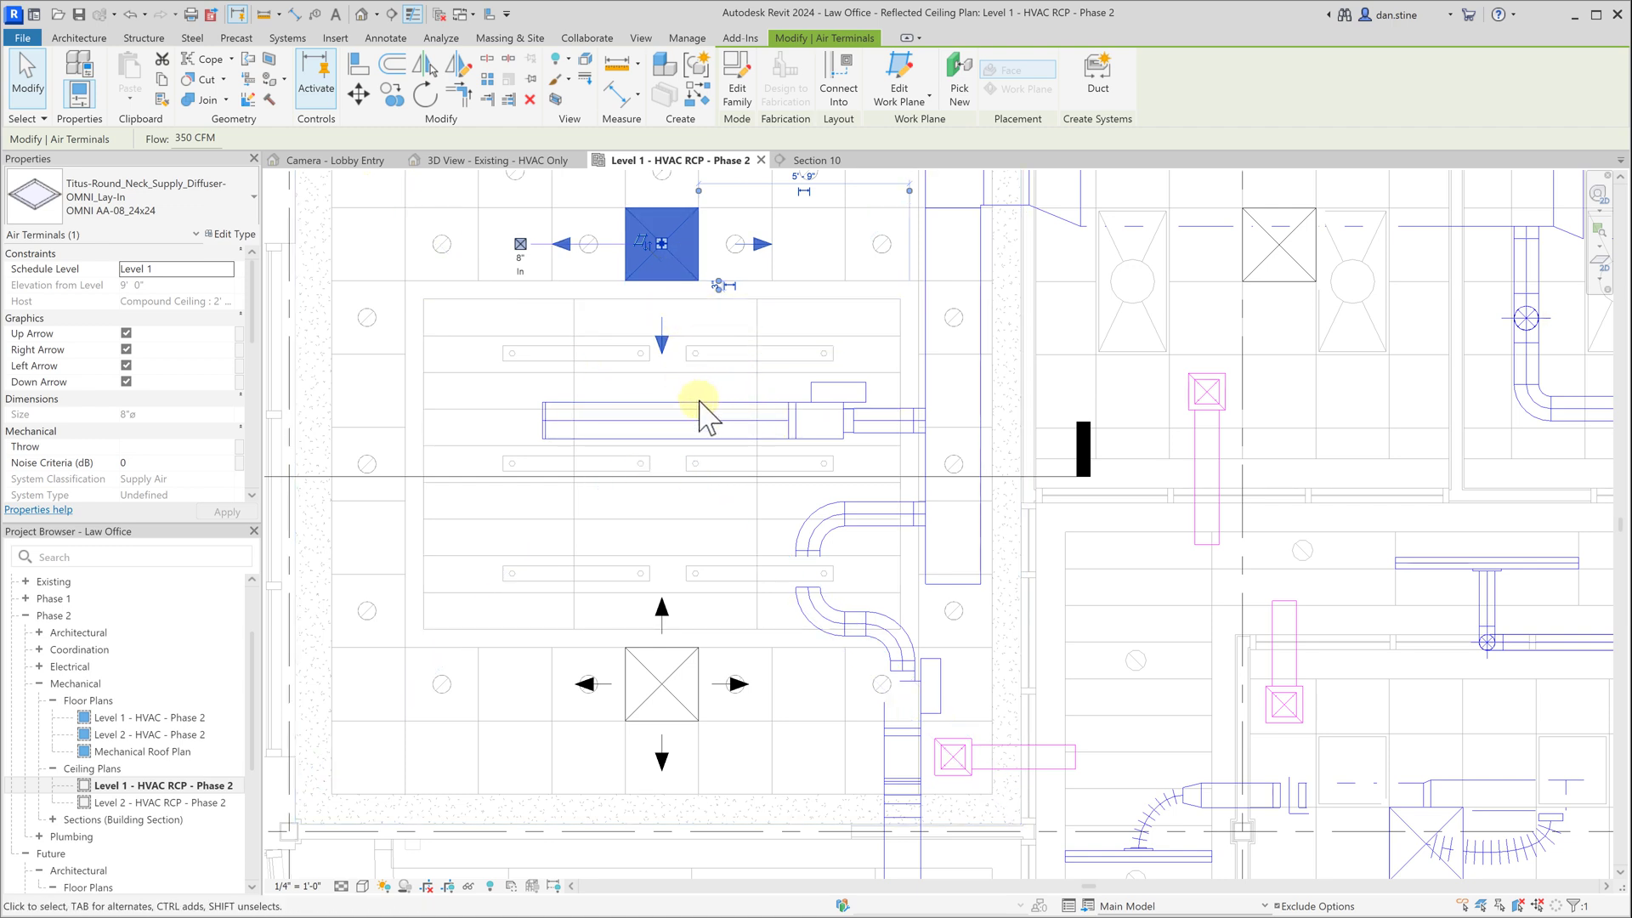
key(Escape)
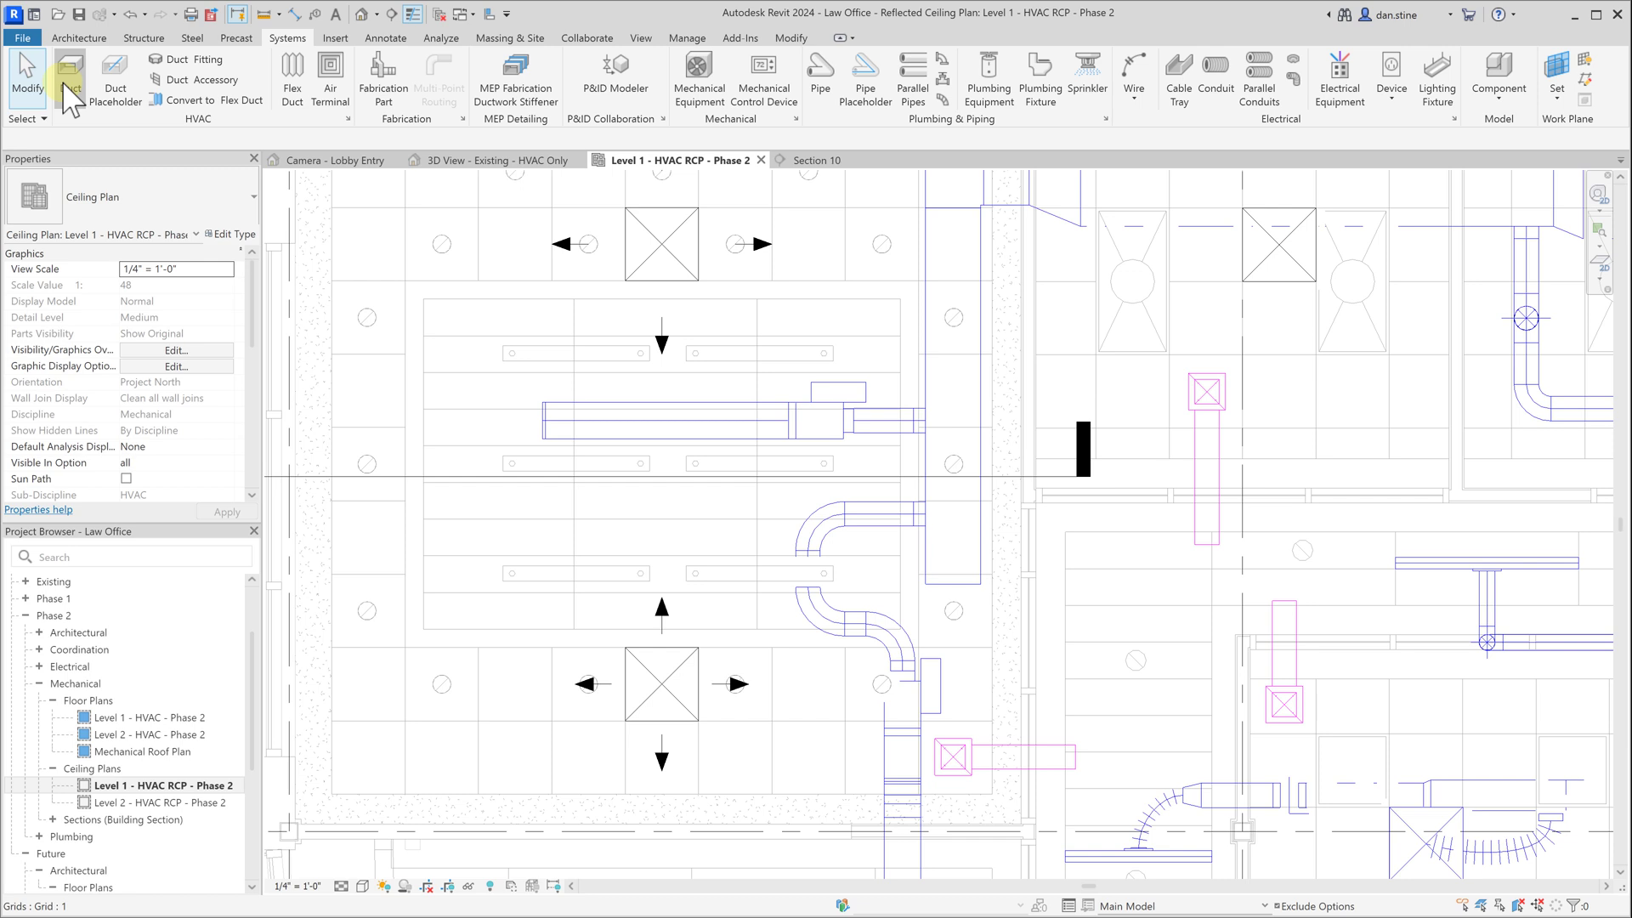
Draw an 8" branch about 2' 2" long of type Round Duct: Taps from the 12" duct toward the upper supply diffuser.
click(70, 89)
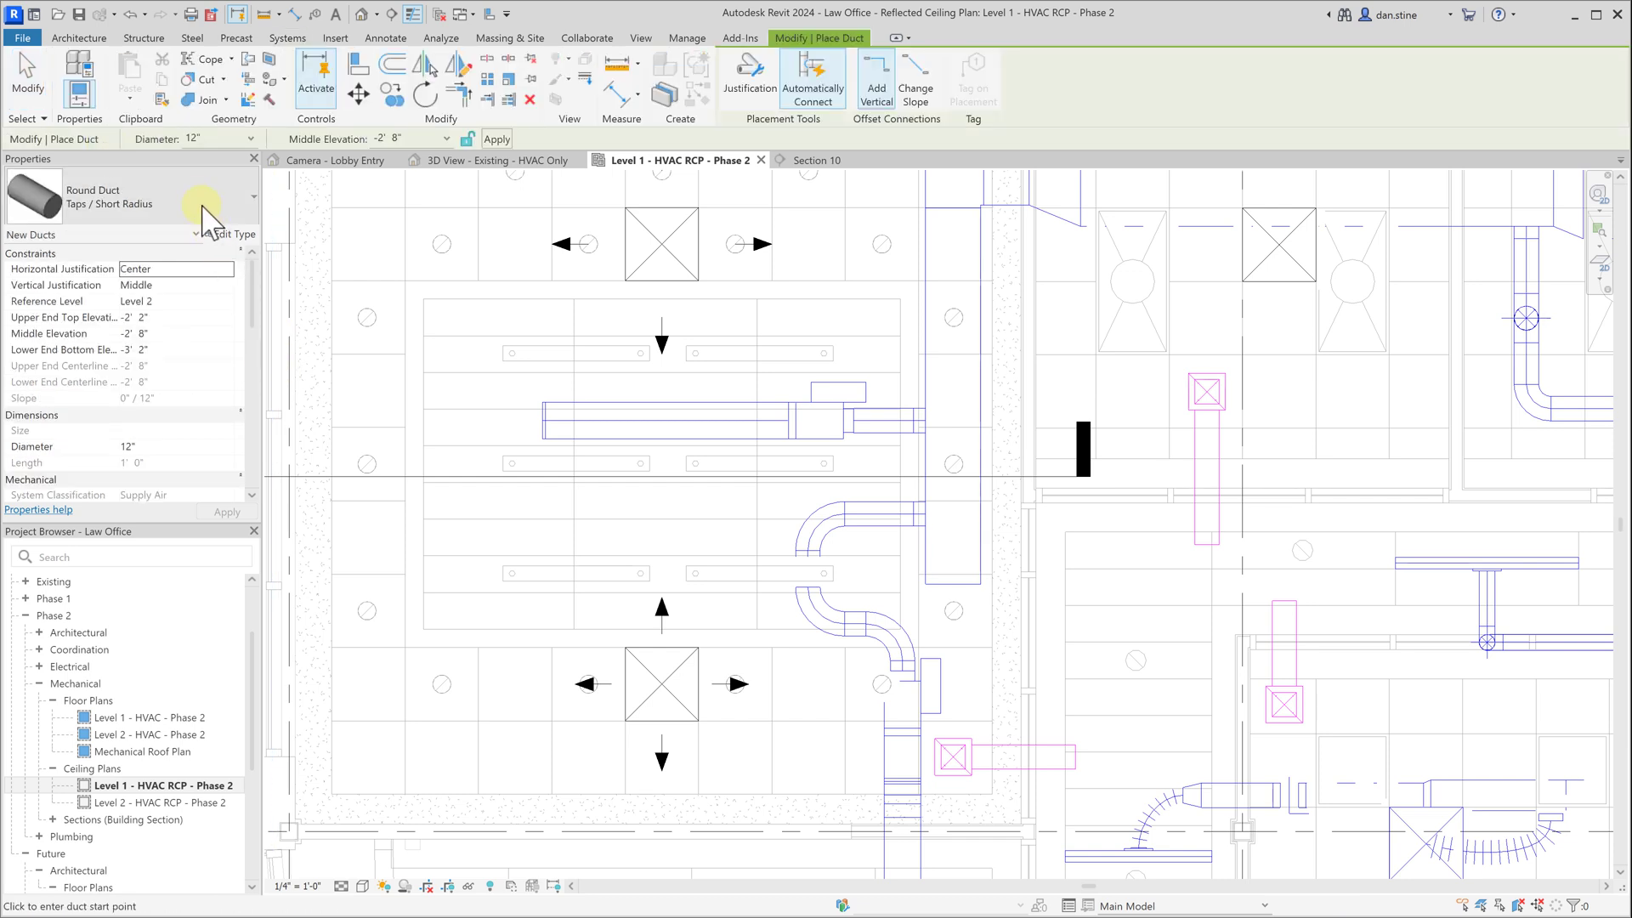
click(204, 213)
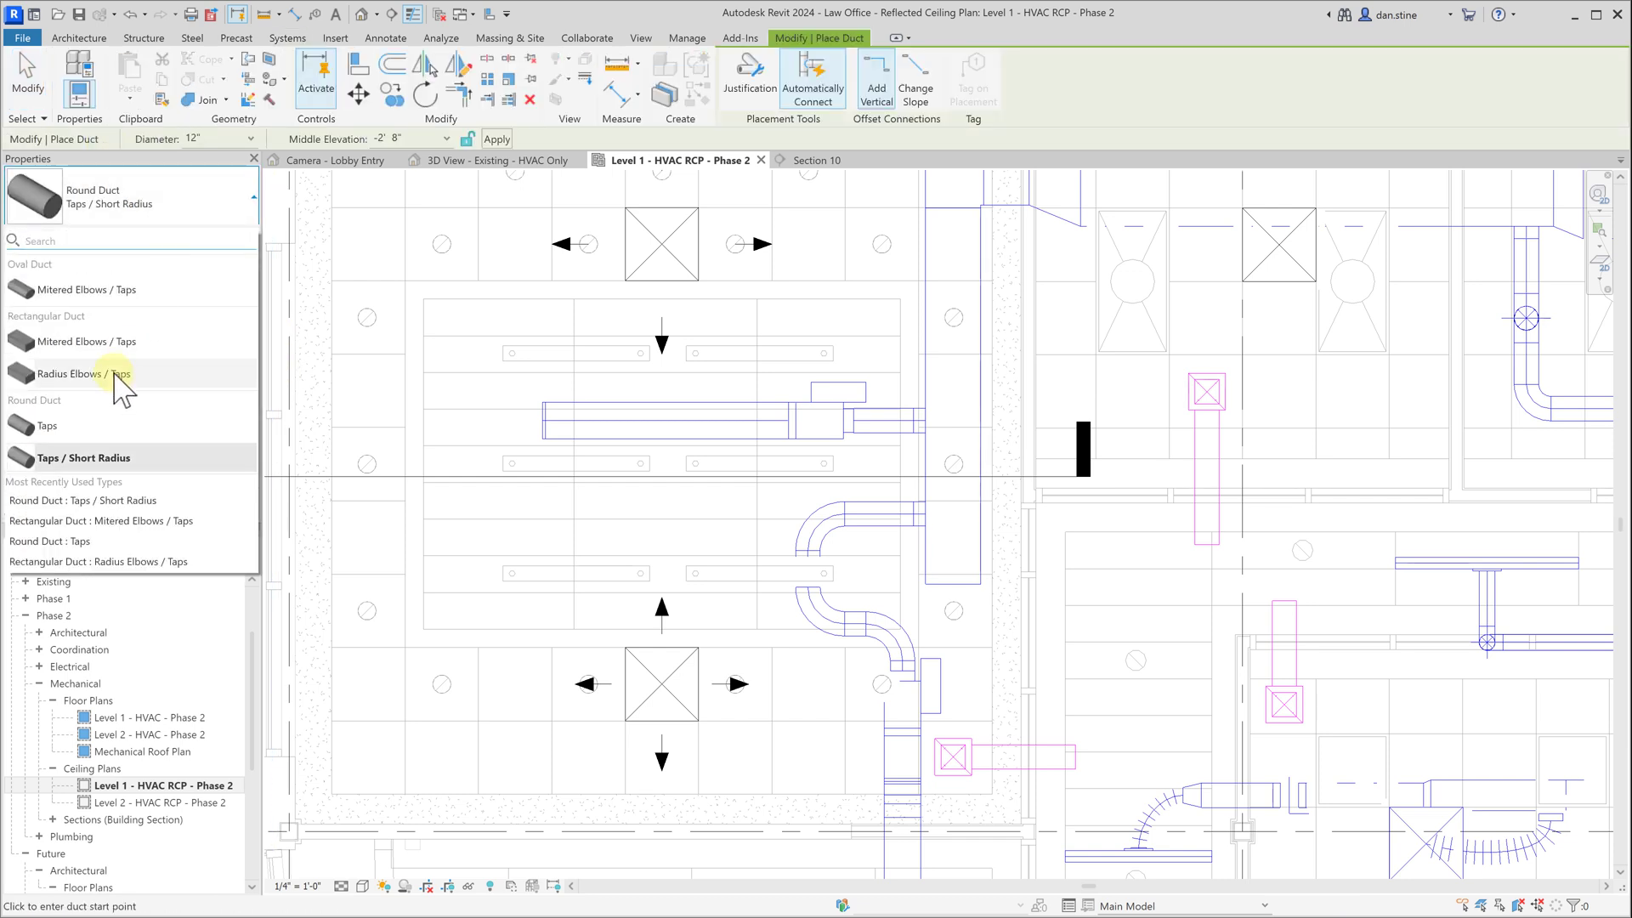
click(47, 424)
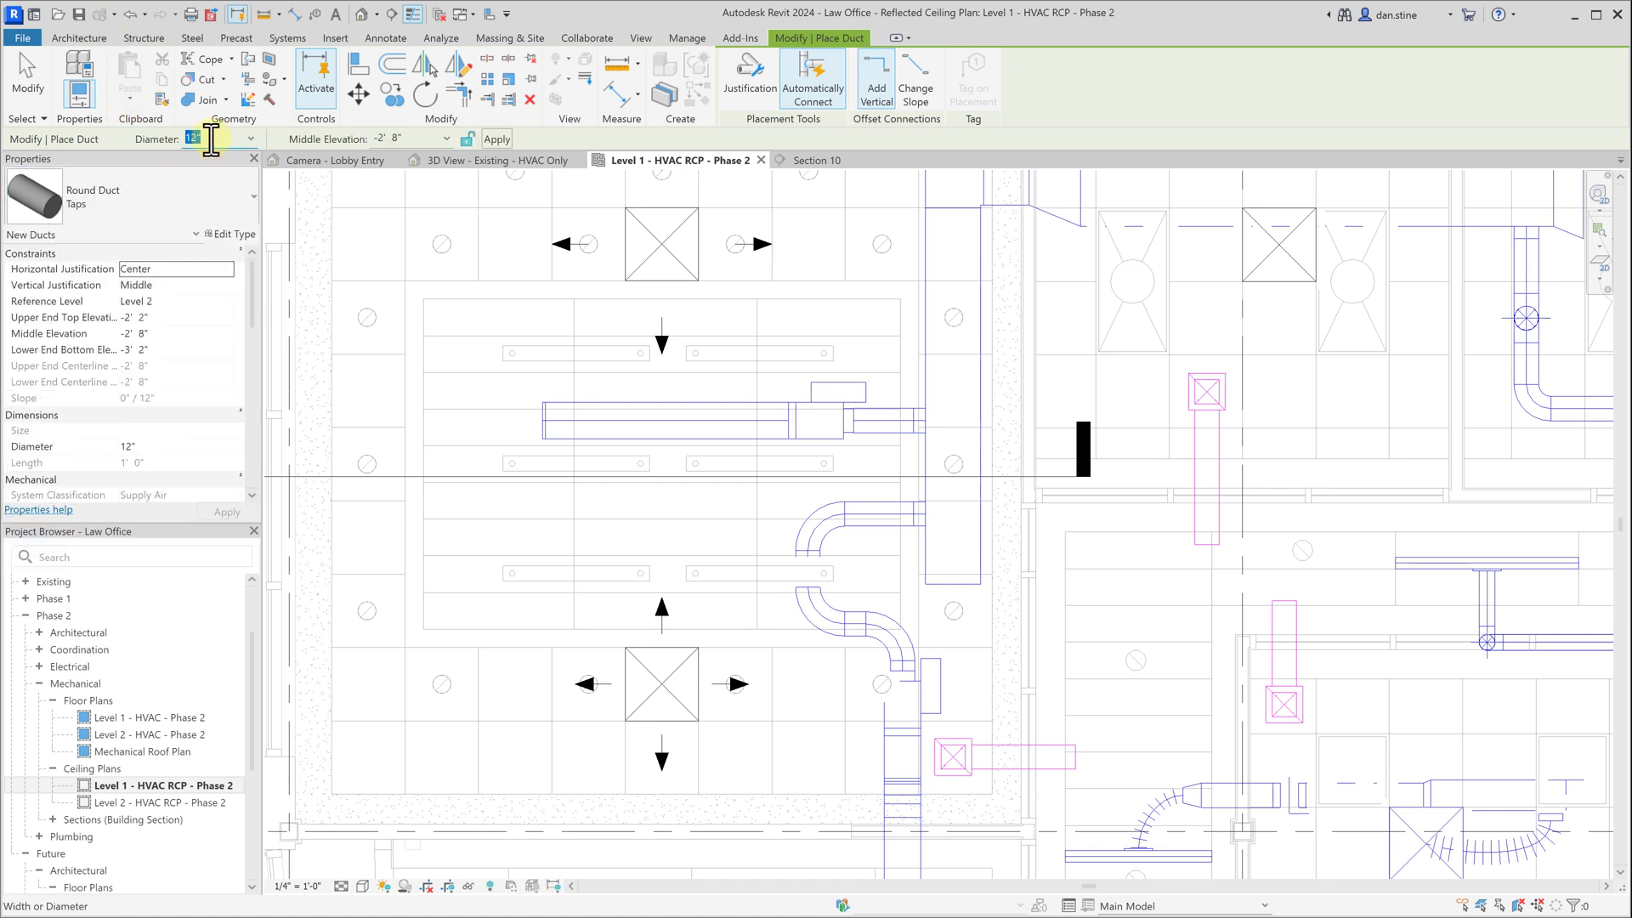
key(Return)
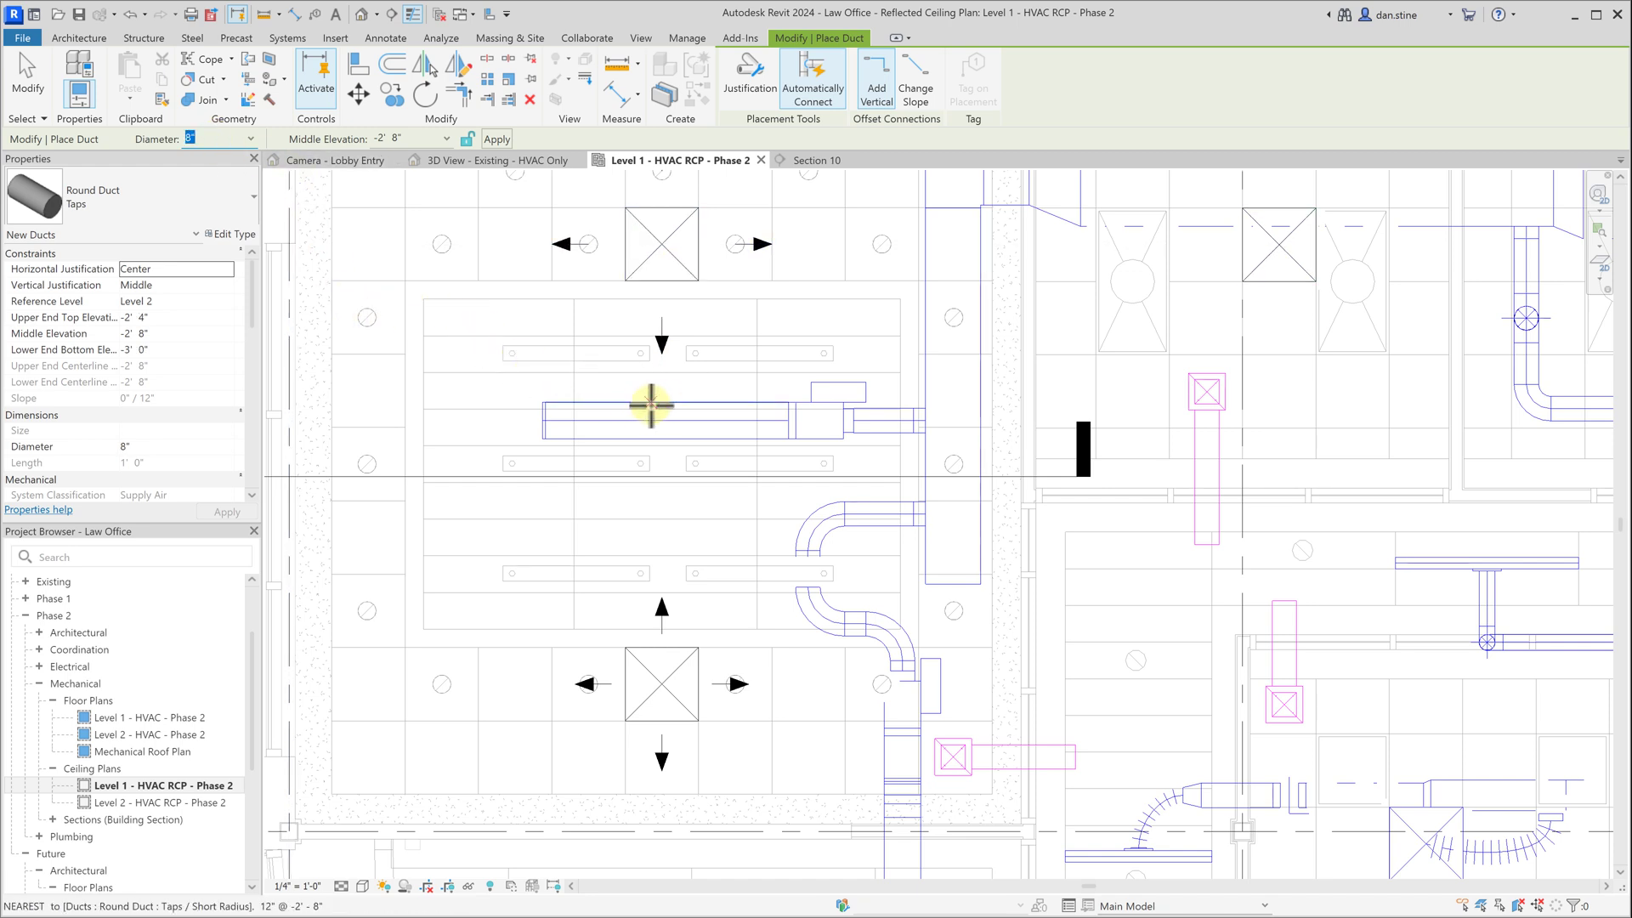
click(699, 403)
click(702, 311)
key(Escape)
key(Escape)
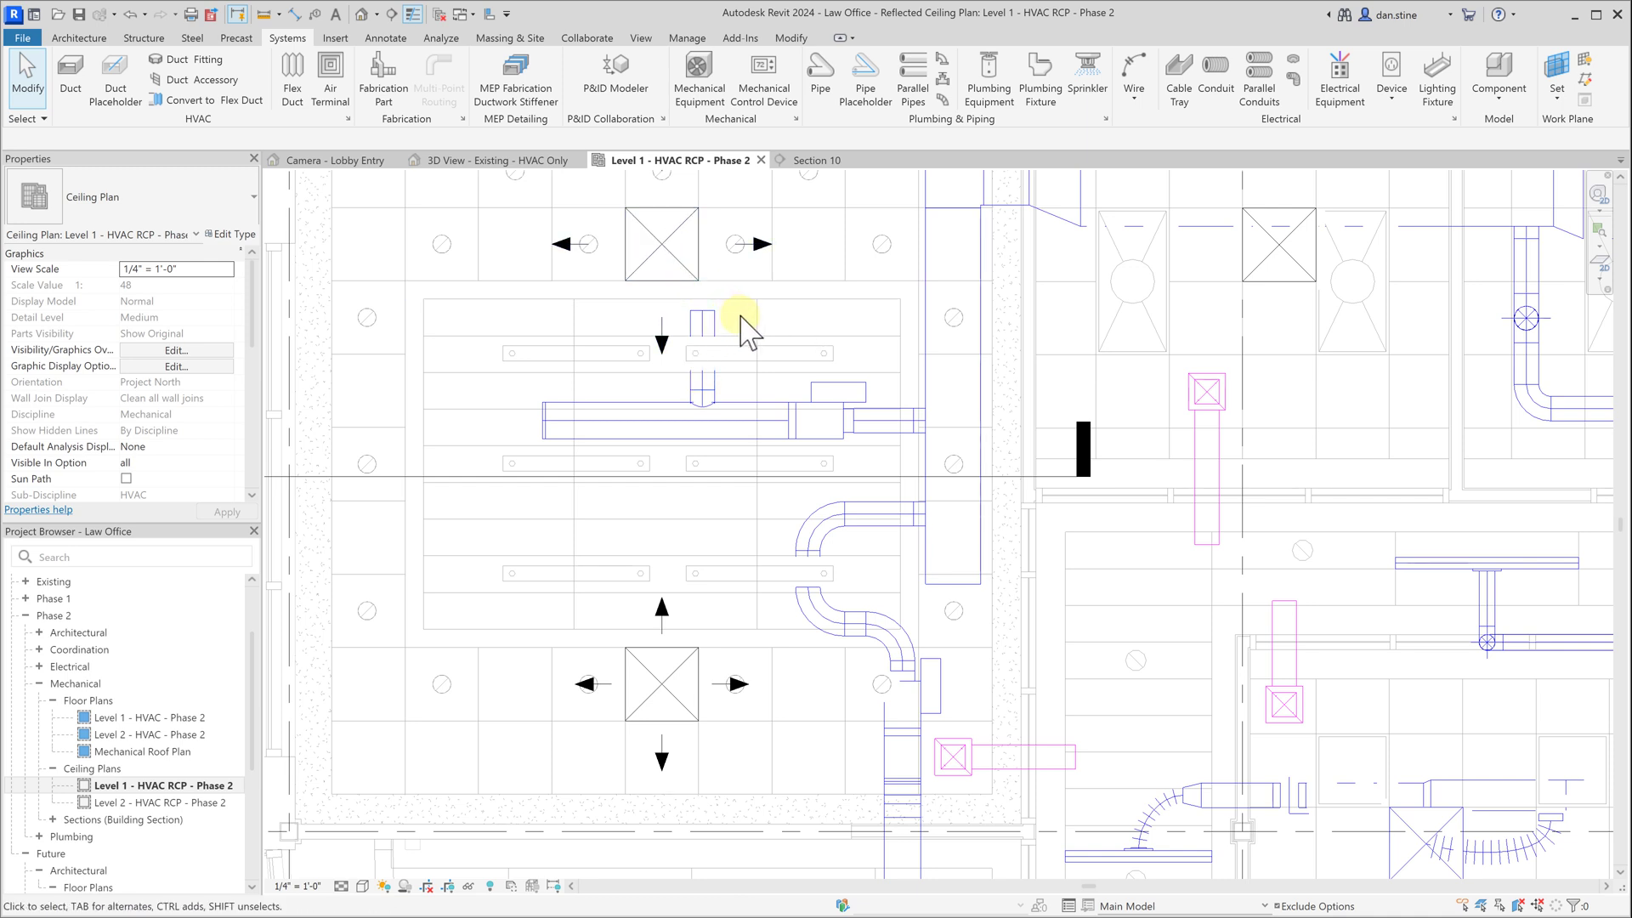
Connect the open end of the 8" branch duct to the upper supply diffuser with an 8" round flex duct.
click(711, 321)
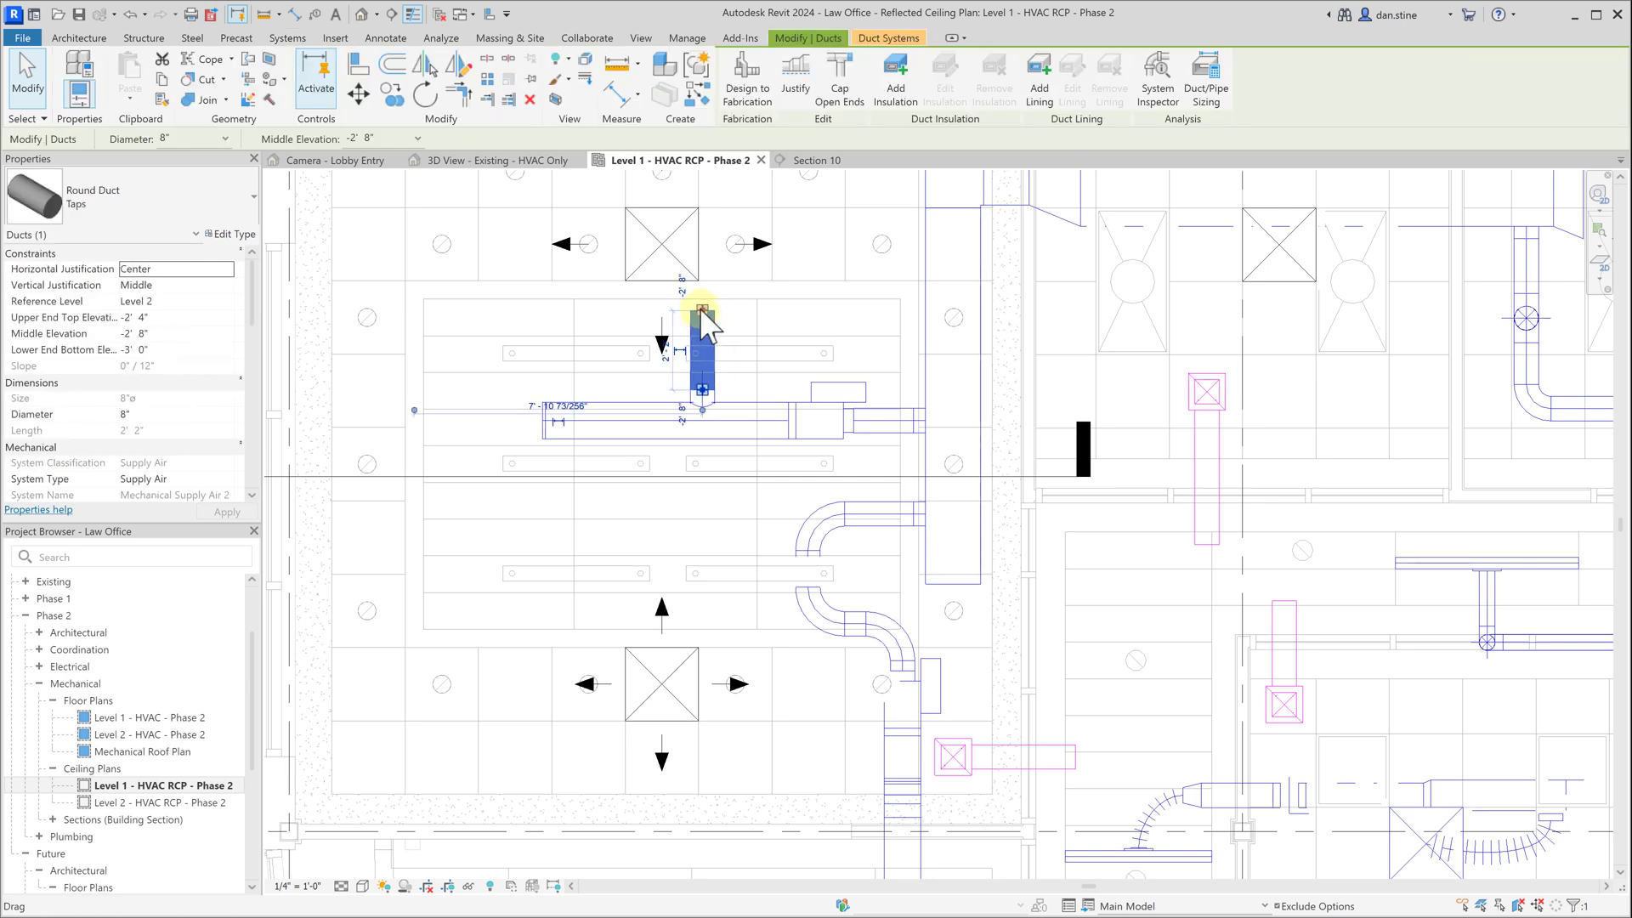
right_click(701, 307)
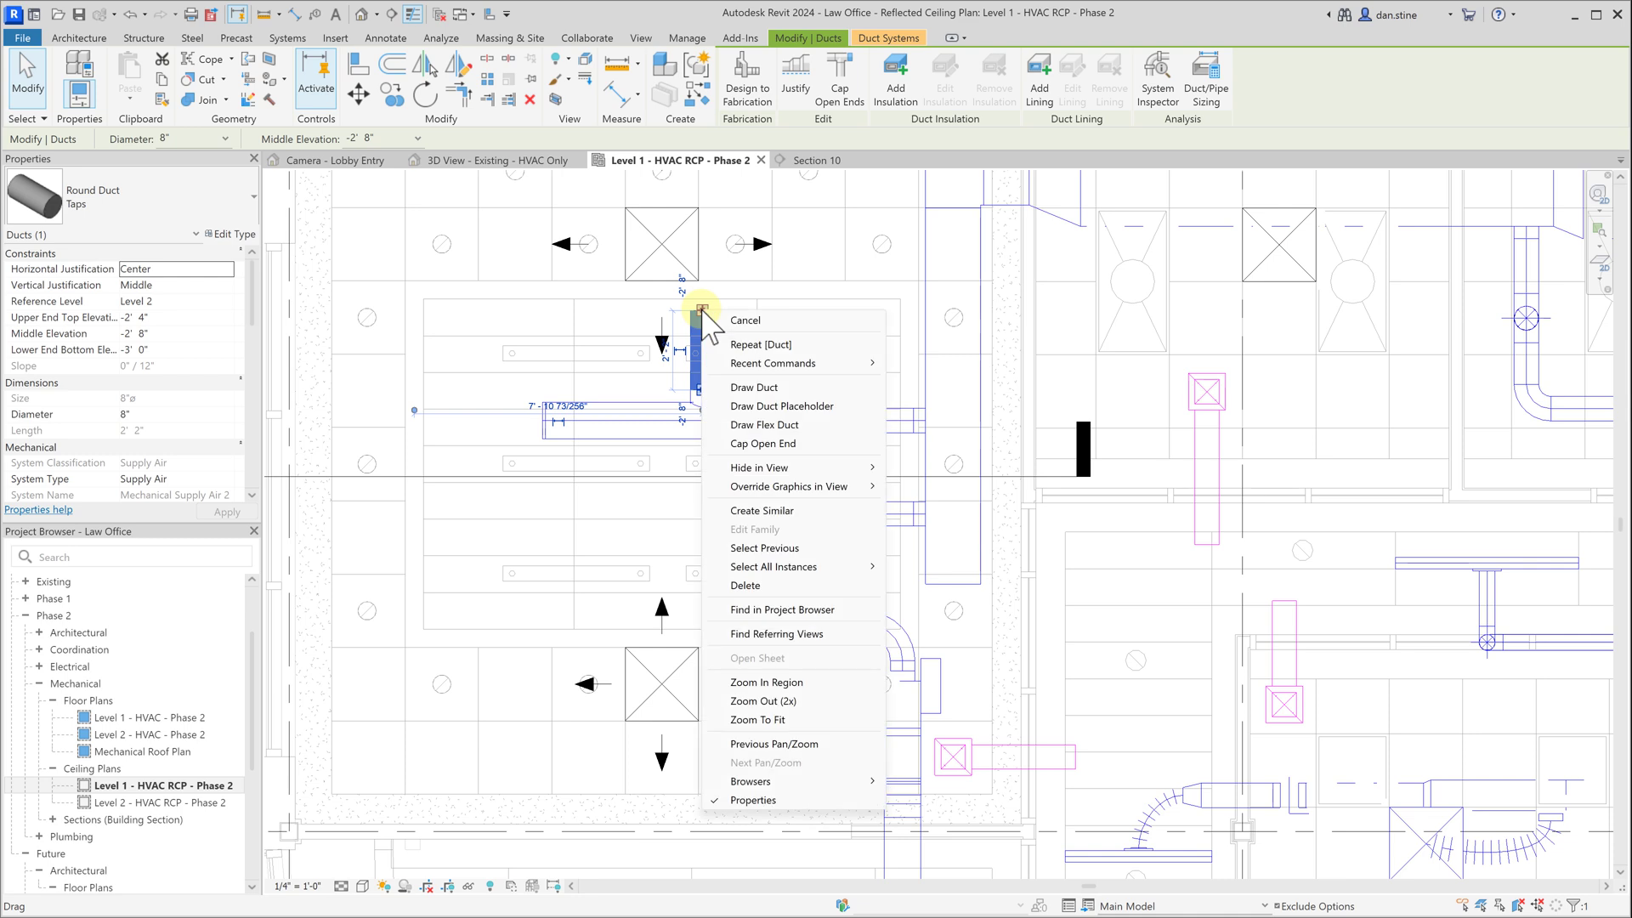
click(764, 425)
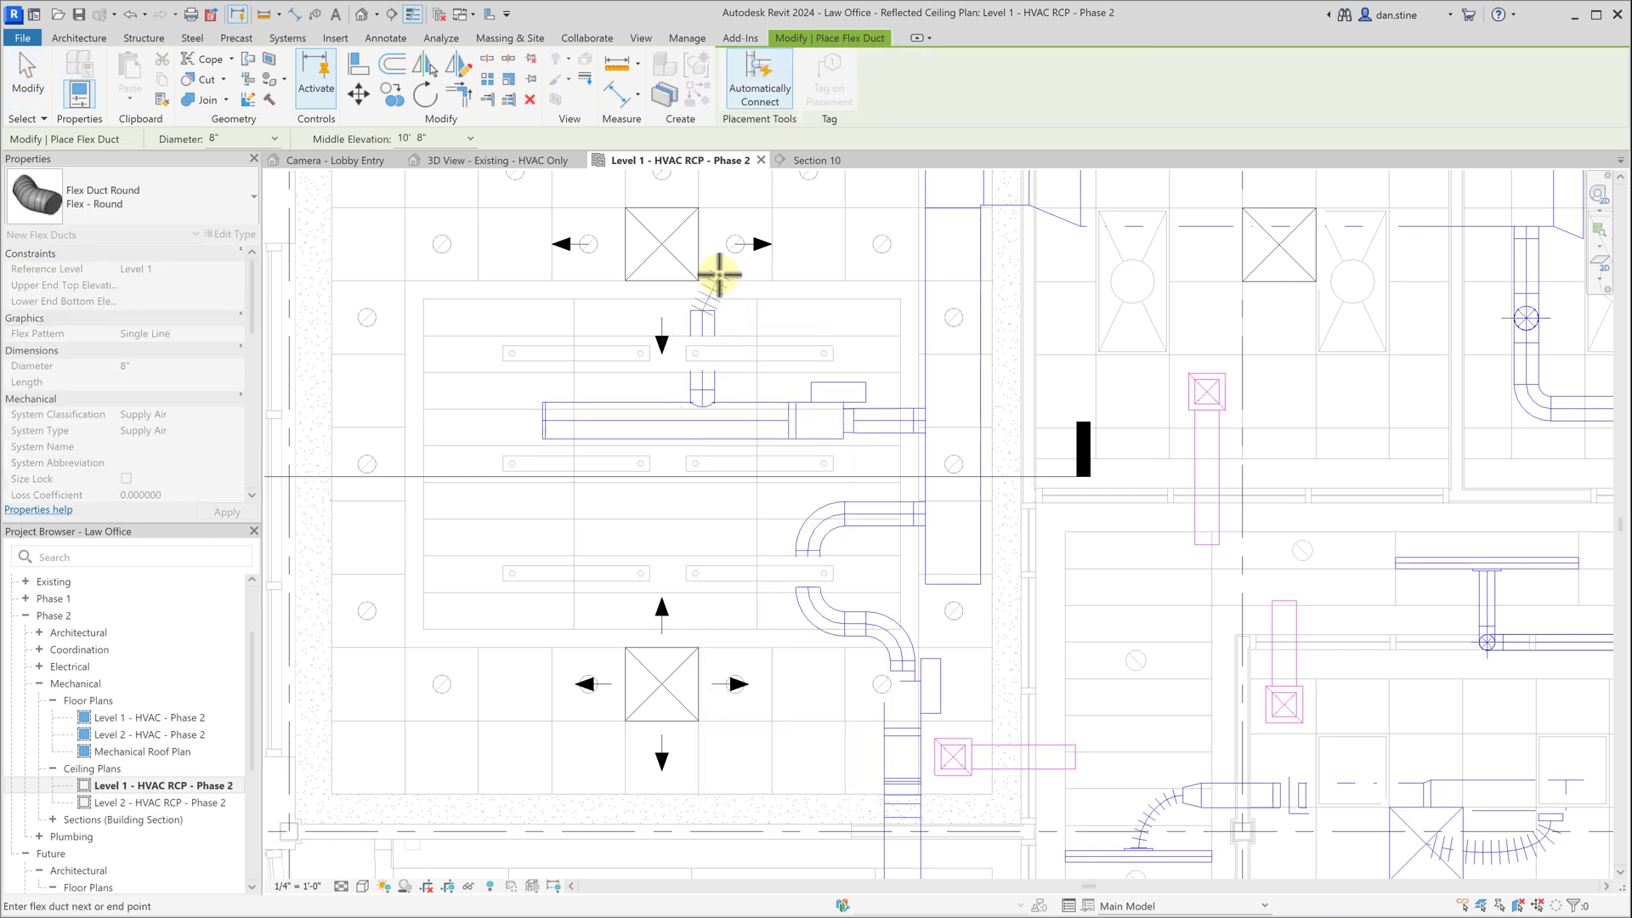
click(662, 244)
key(Escape)
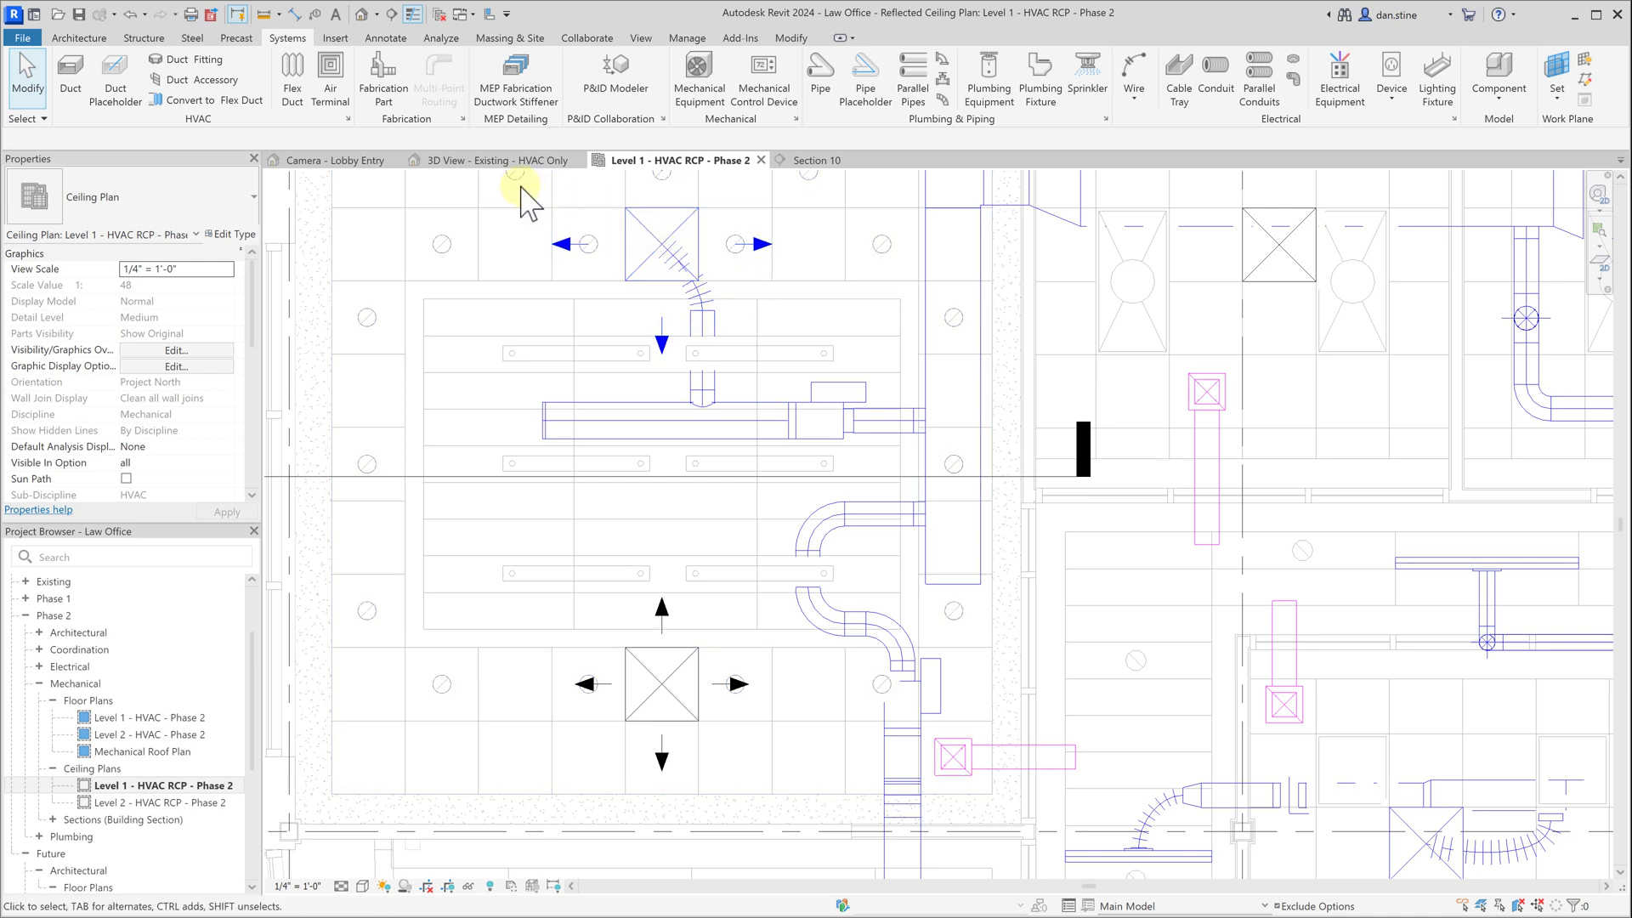
Create a 3D view cropped by a selection box around the terminal unit and its new ducts, and clear the selection.
drag(522, 212, 932, 454)
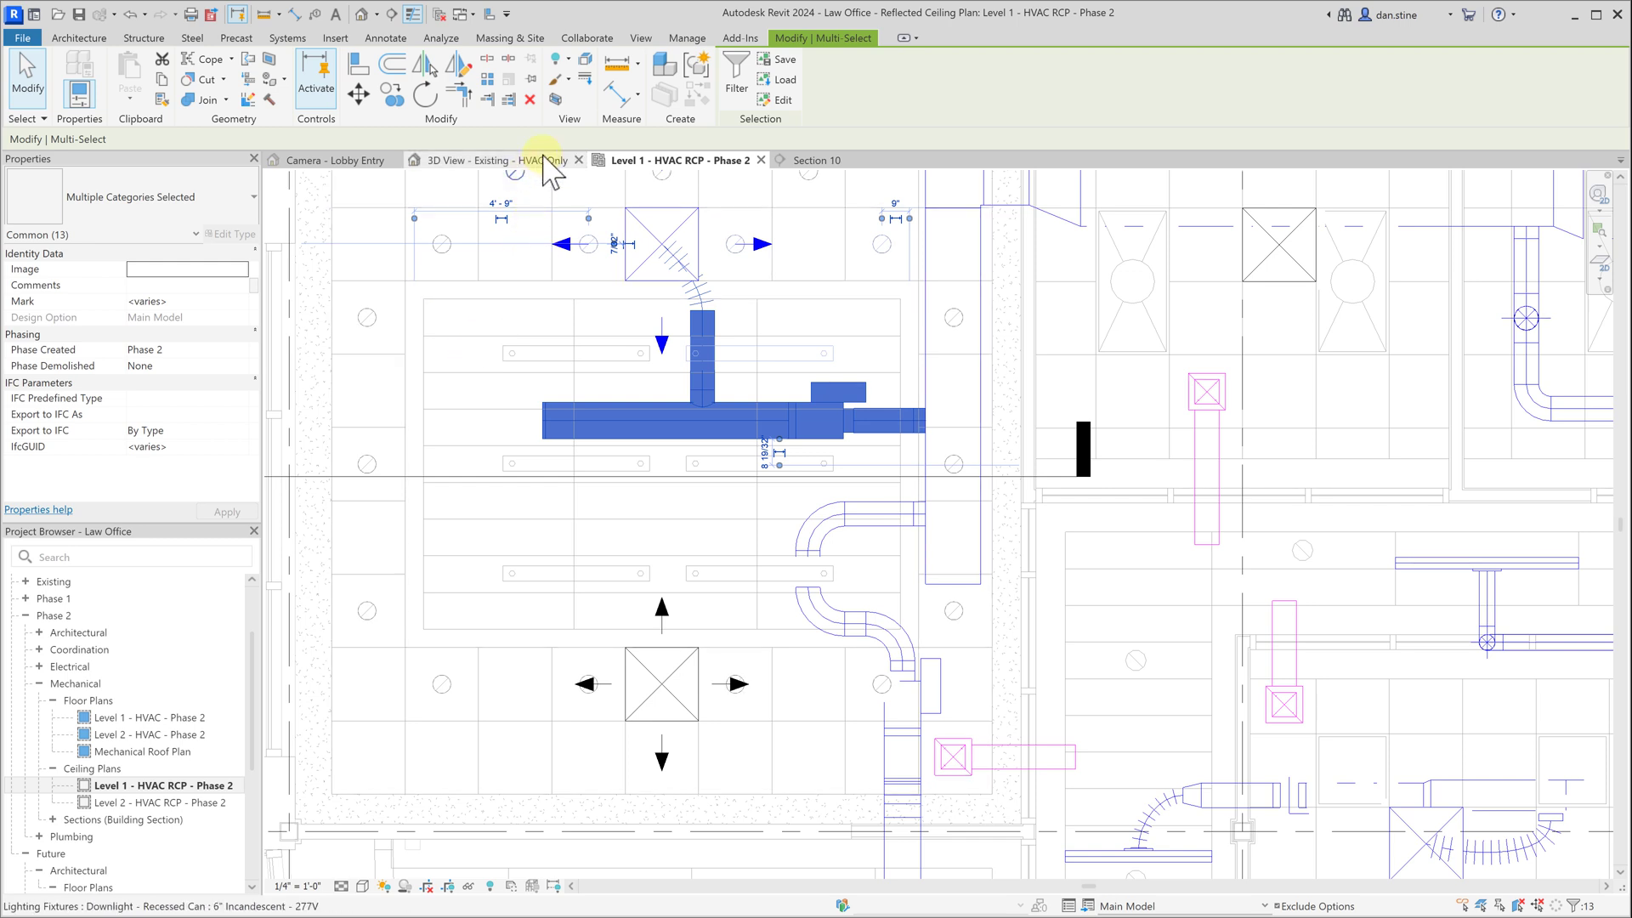
click(557, 100)
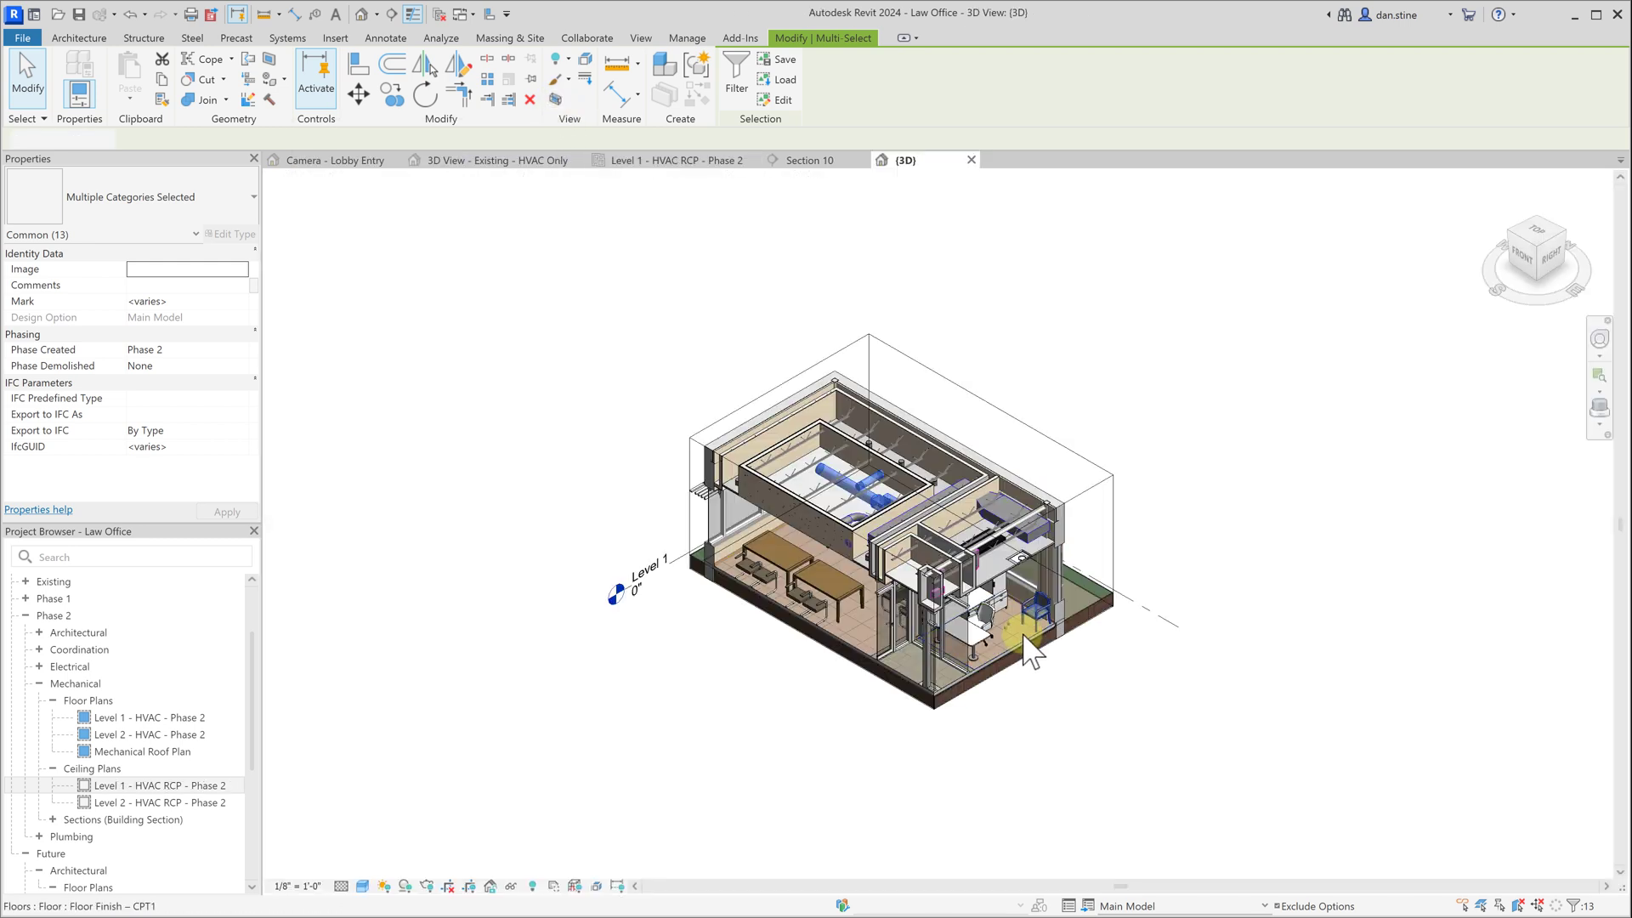
ctrl+click(1024, 639)
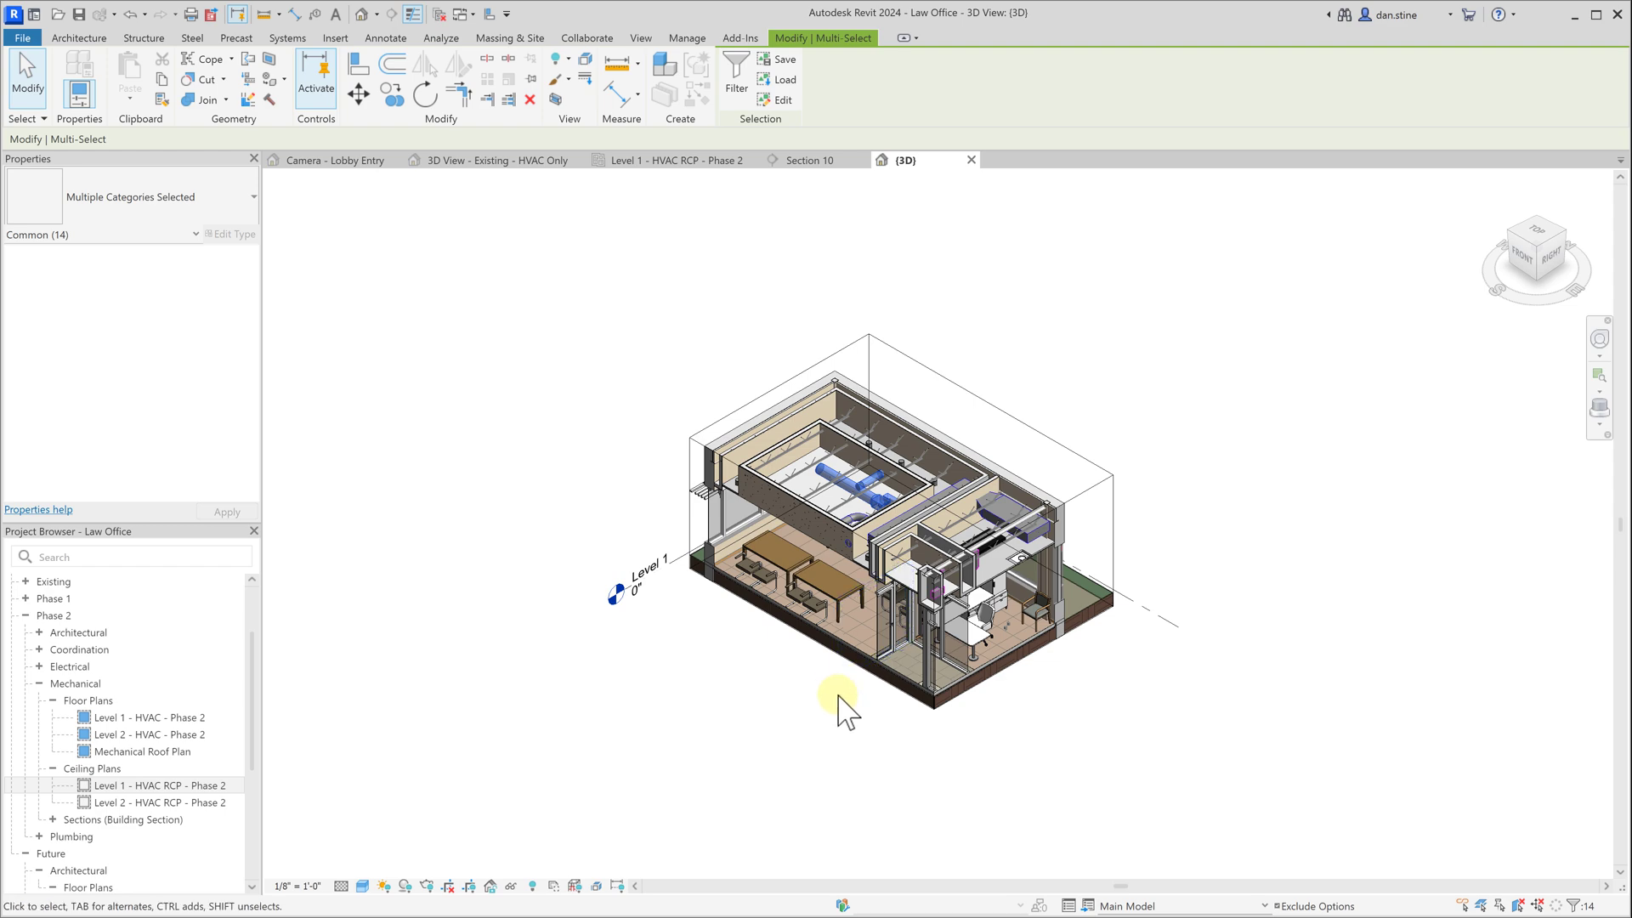
shift+middle_drag(690, 661, 994, 703)
scroll(929, 502, up, 5)
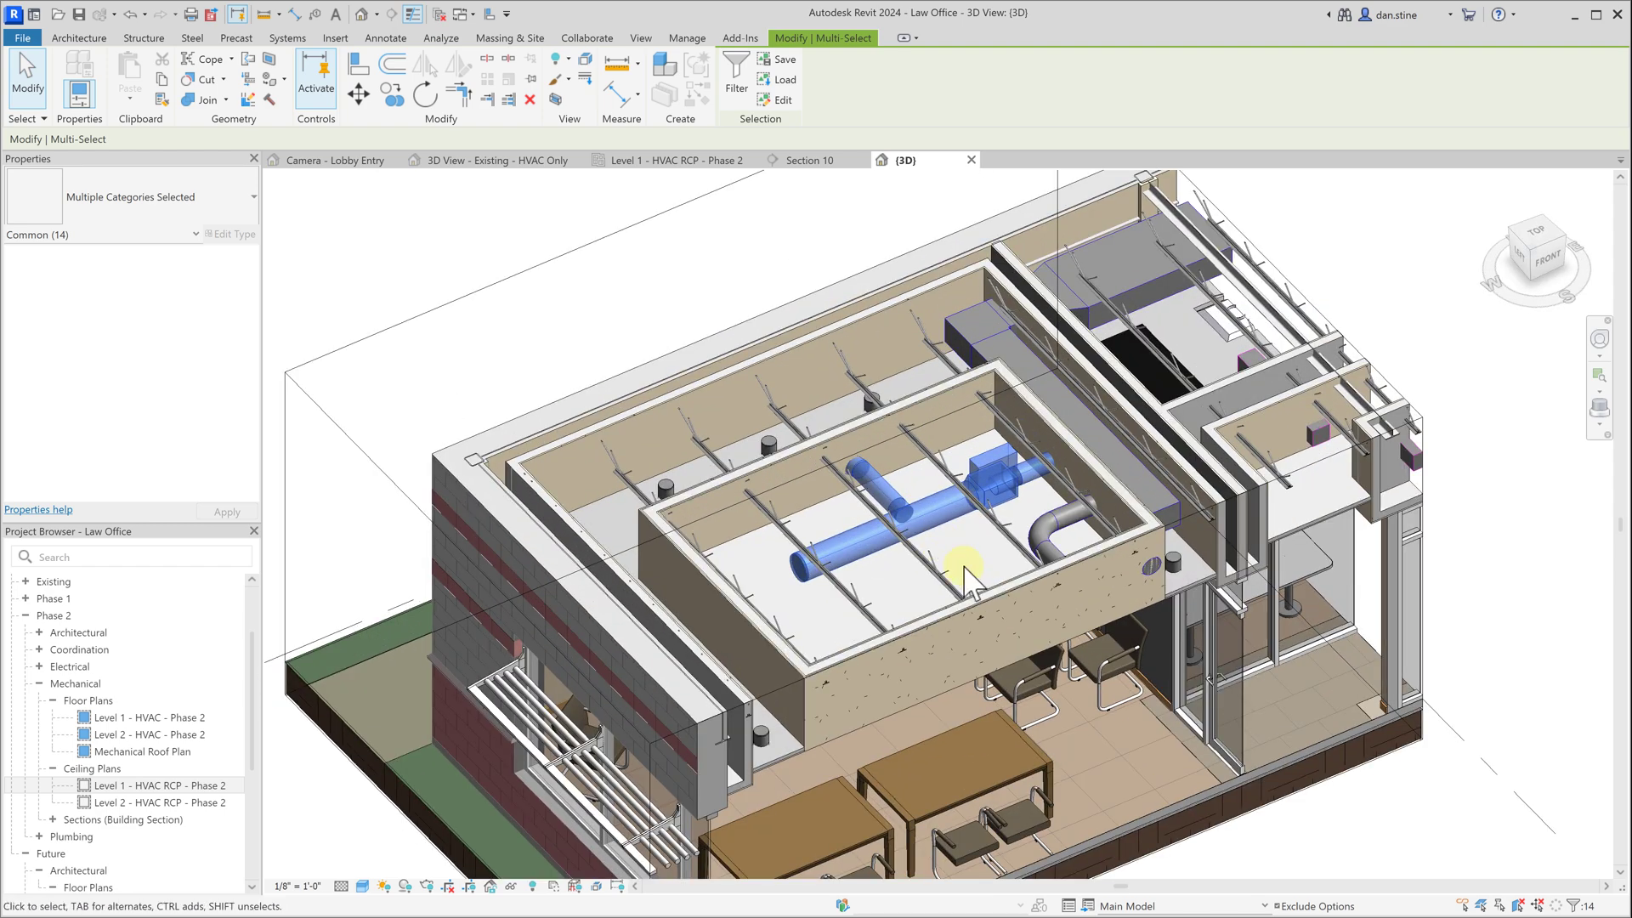
shift+middle_drag(809, 609, 1119, 607)
key(Escape)
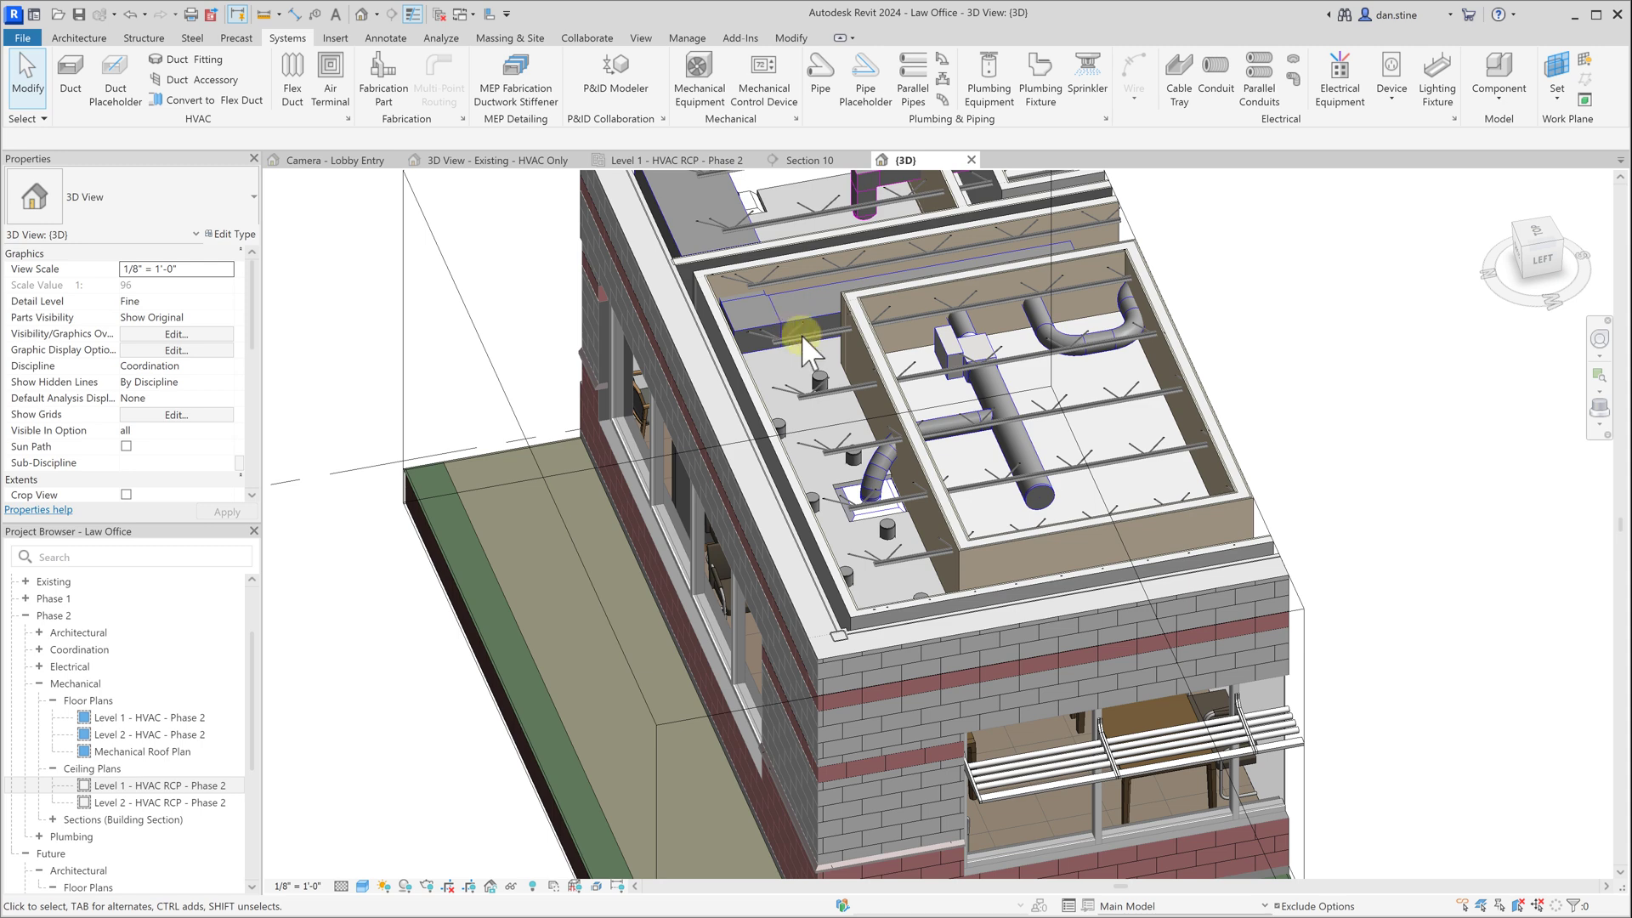
Select the 12" round main duct in 3D to review its properties and connections, and clear the selection.
click(996, 396)
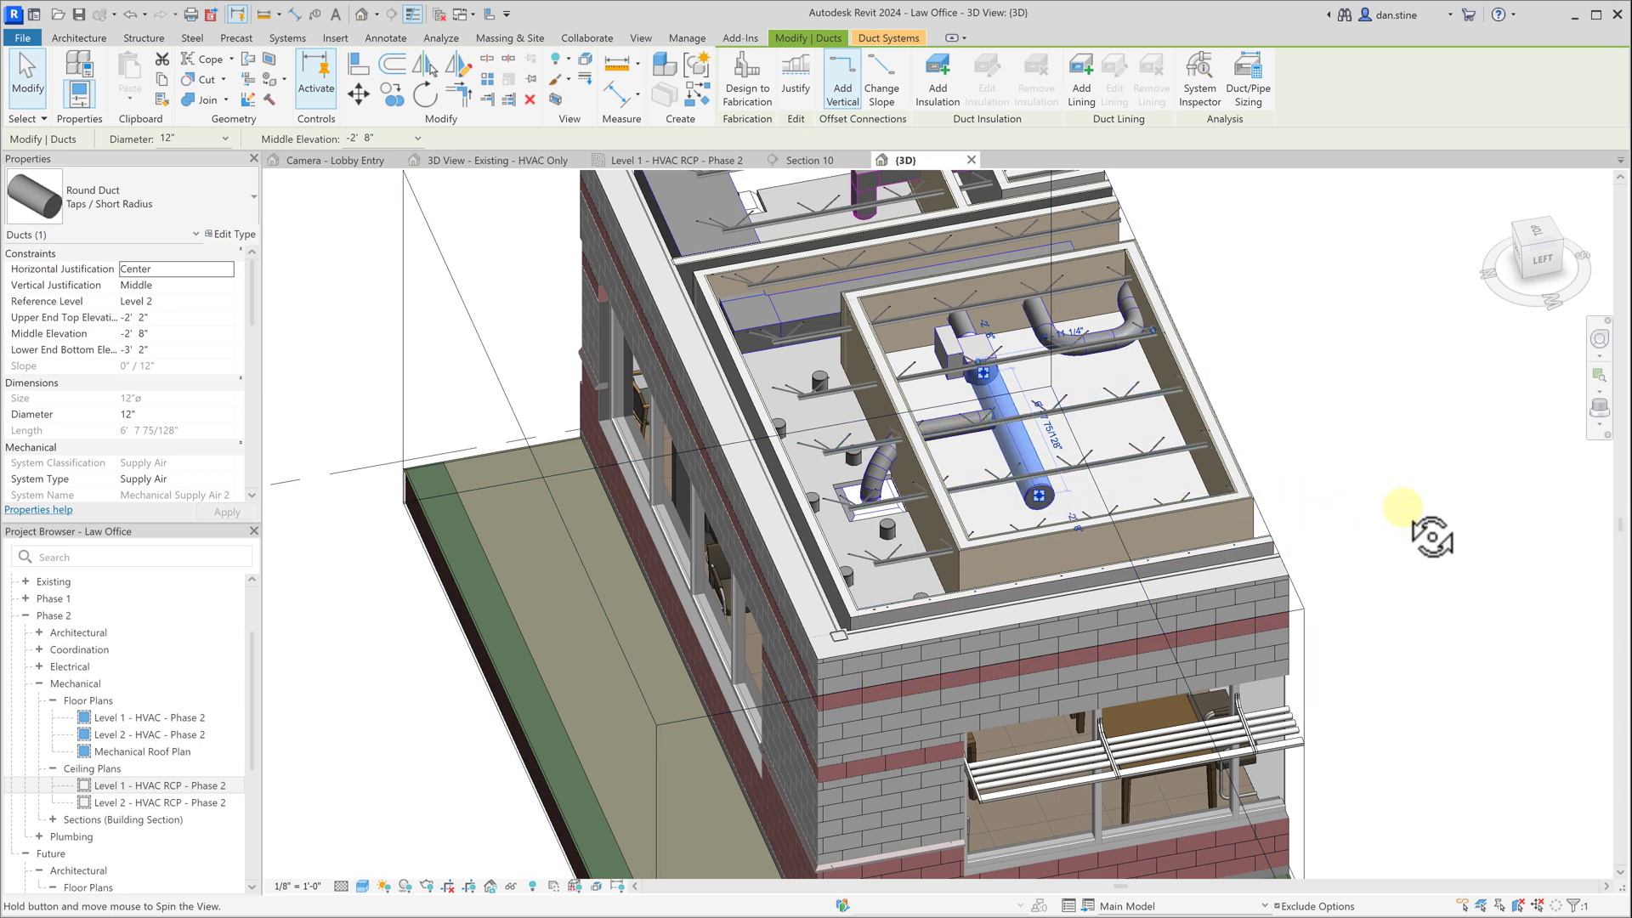
shift+middle_drag(1428, 536, 1285, 570)
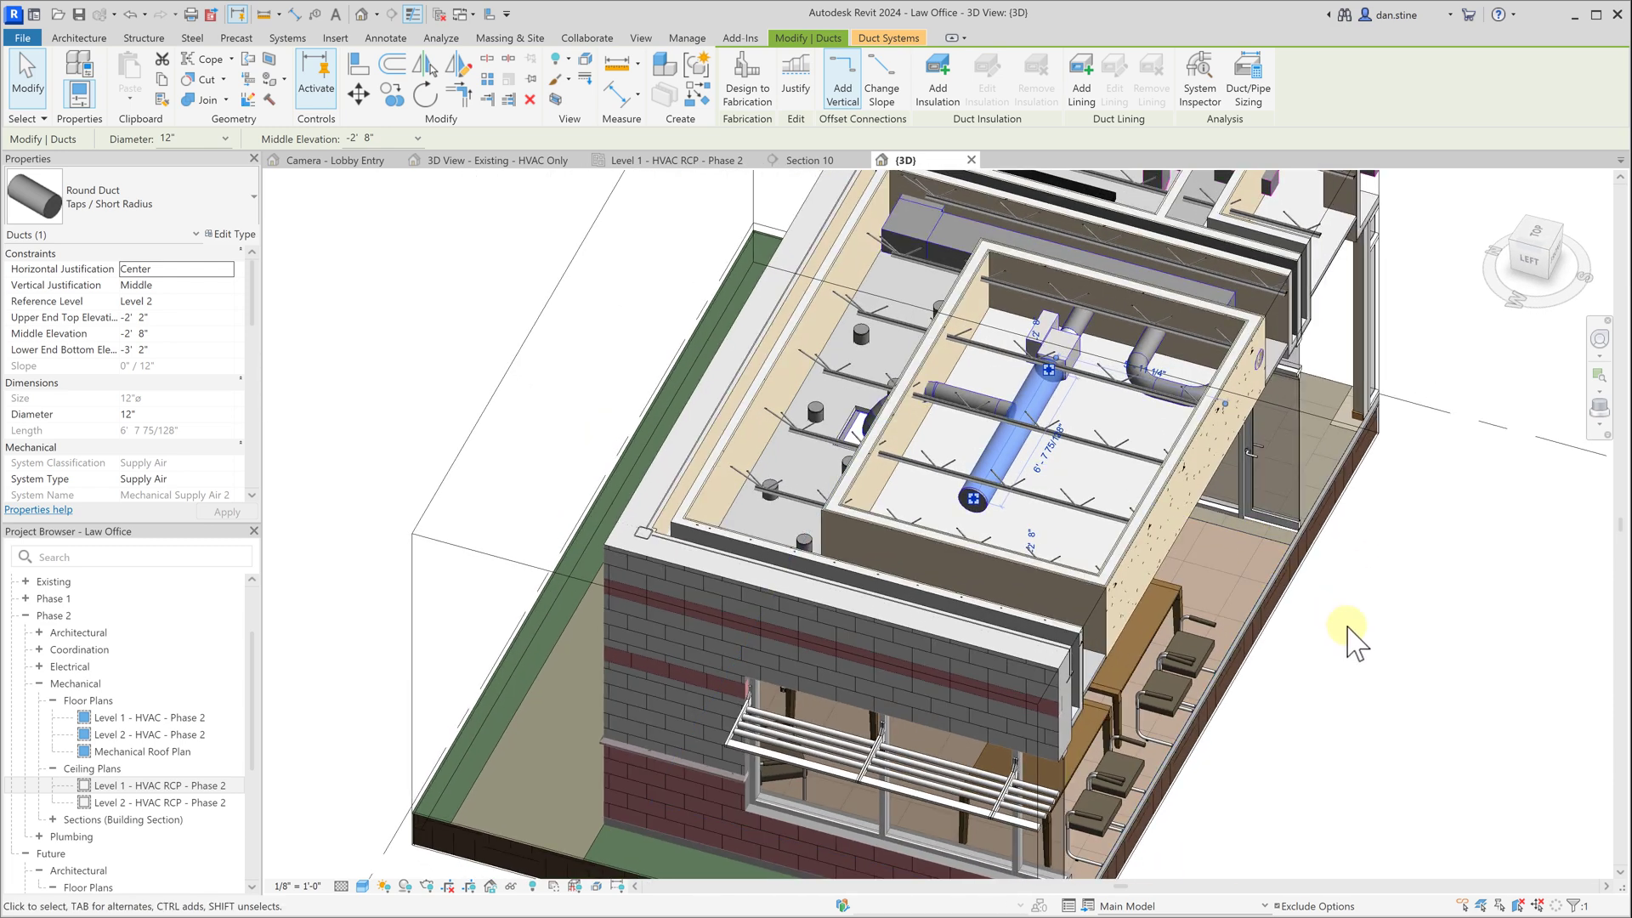
key(Escape)
shift+middle_drag(1283, 689, 1394, 574)
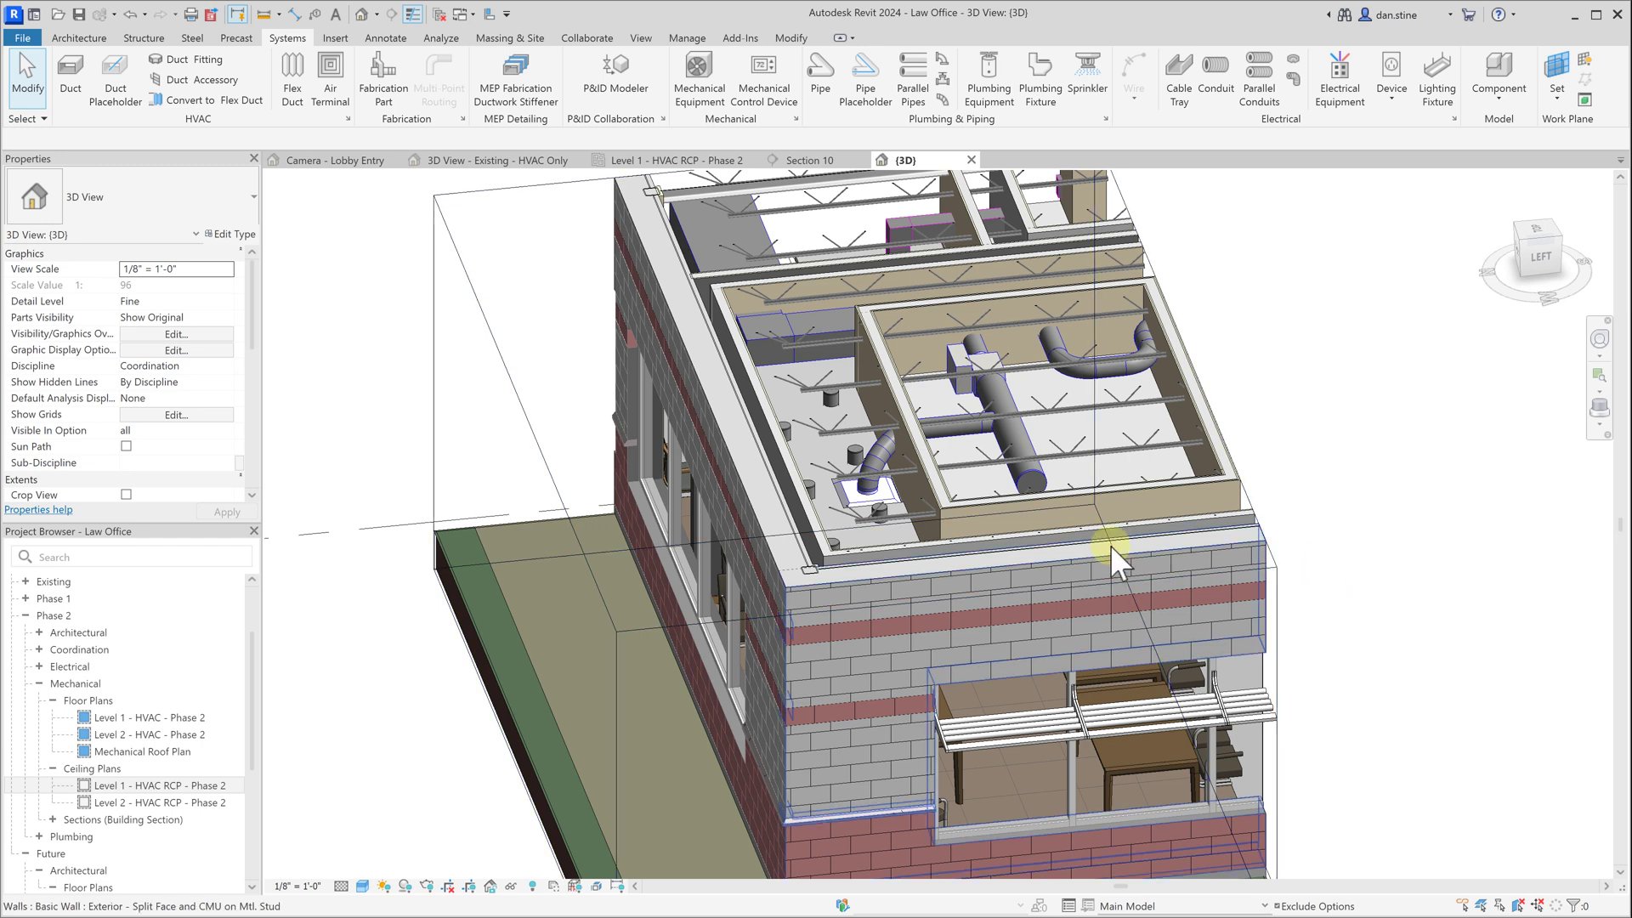
Select the flex duct in 3D to inspect its connection to the supply diffuser, and clear the selection.
click(884, 449)
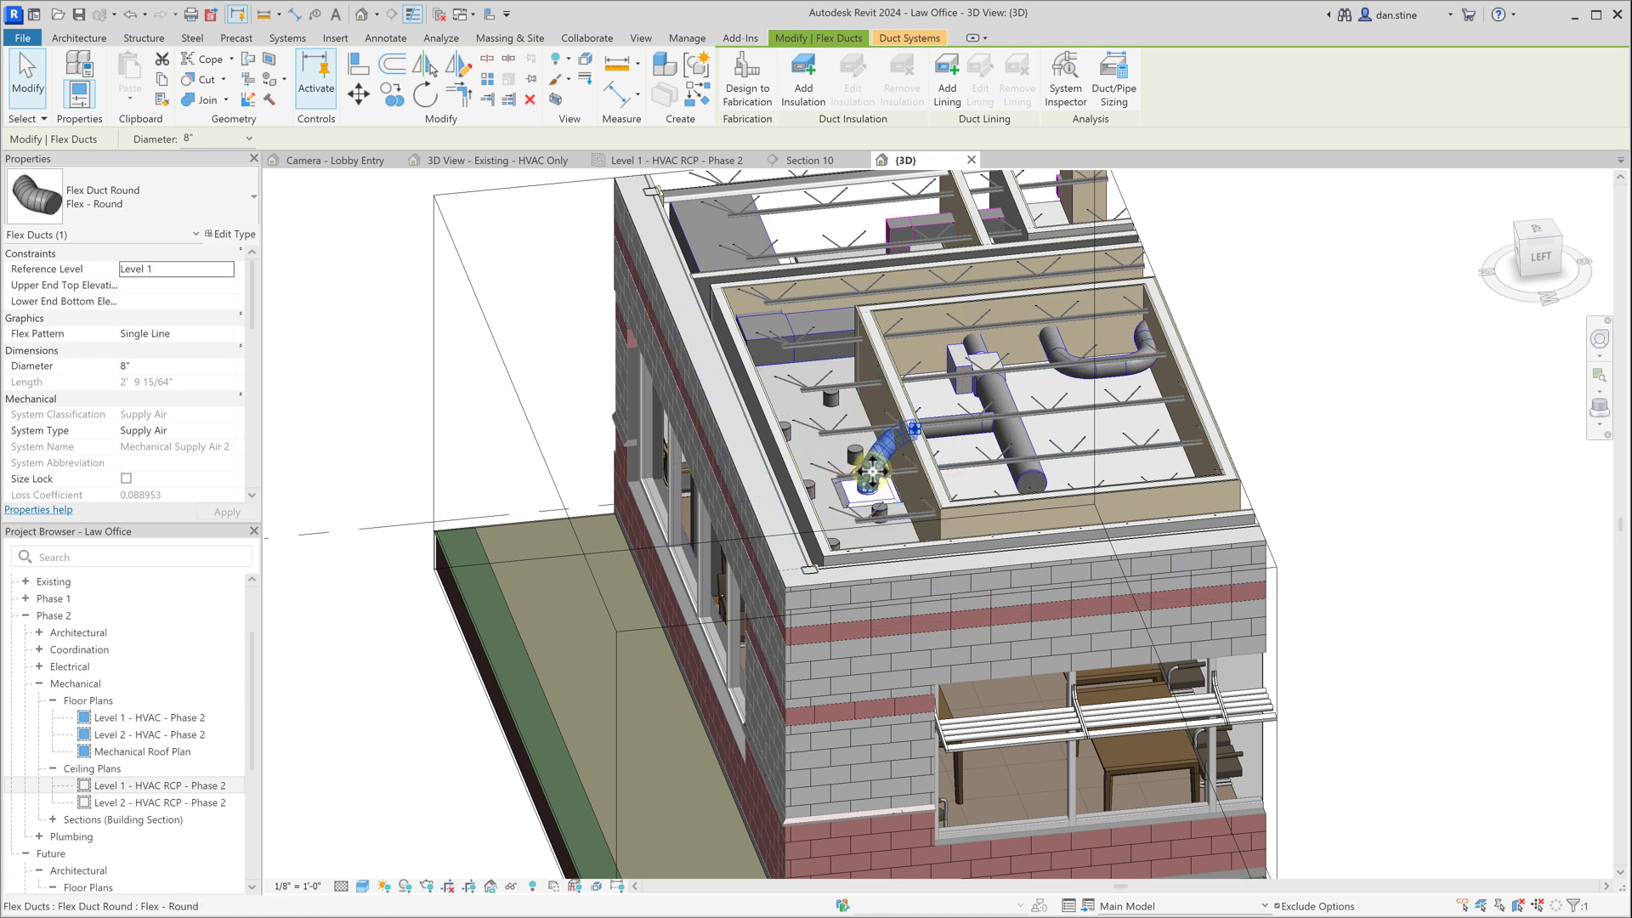
drag(886, 435, 374, 605)
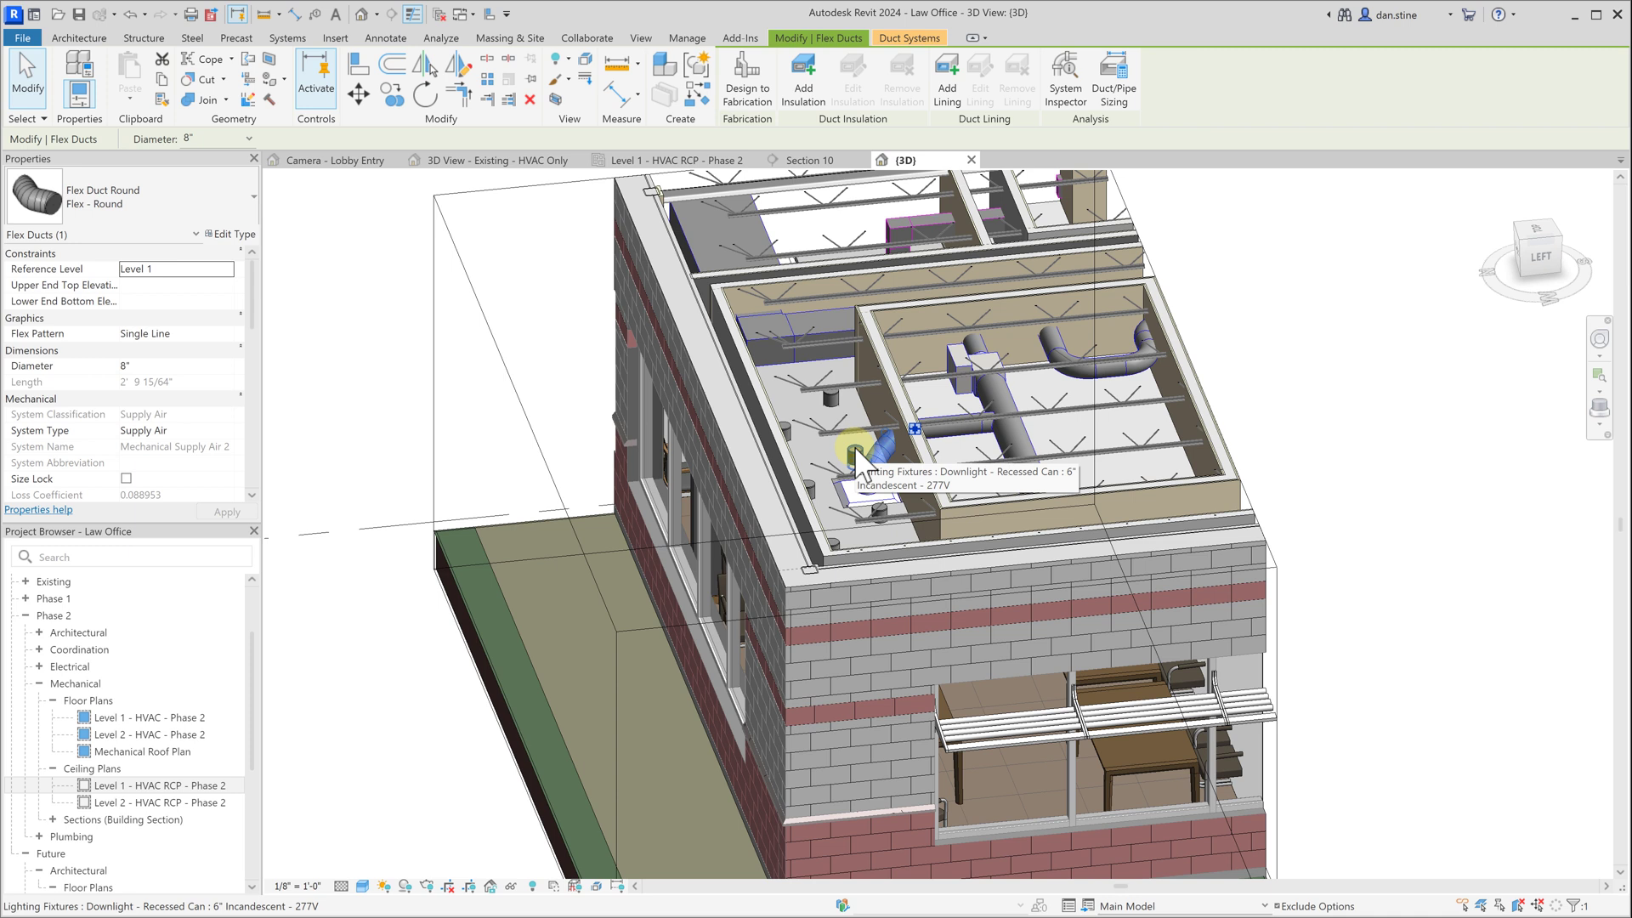
drag(855, 446, 854, 446)
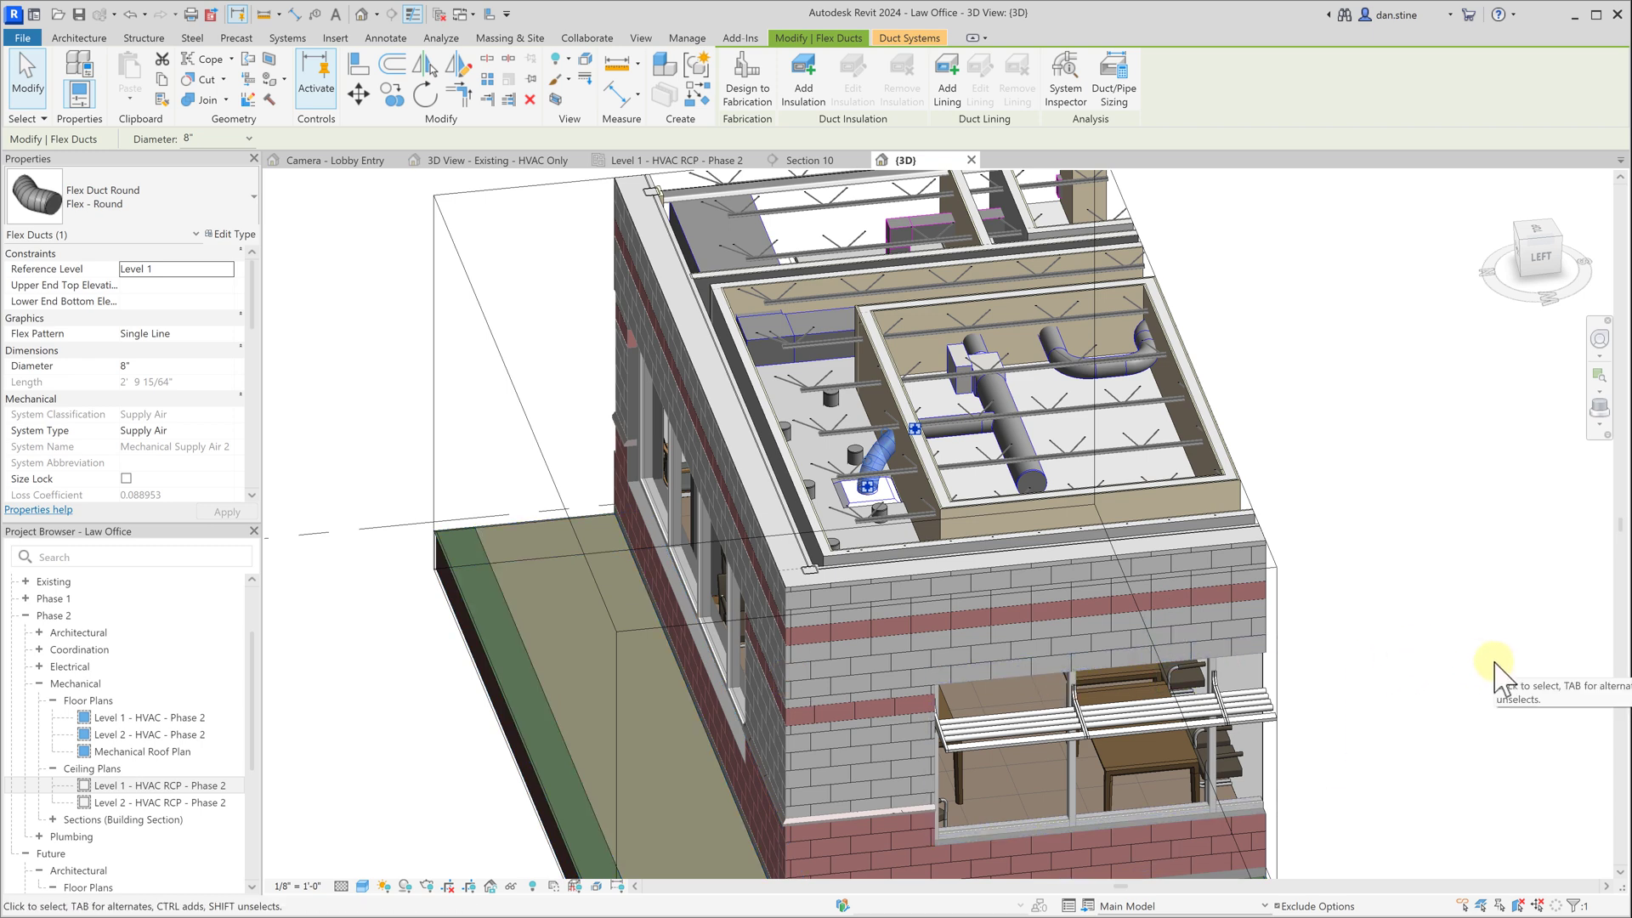
shift+middle_drag(1411, 692, 1264, 729)
key(Escape)
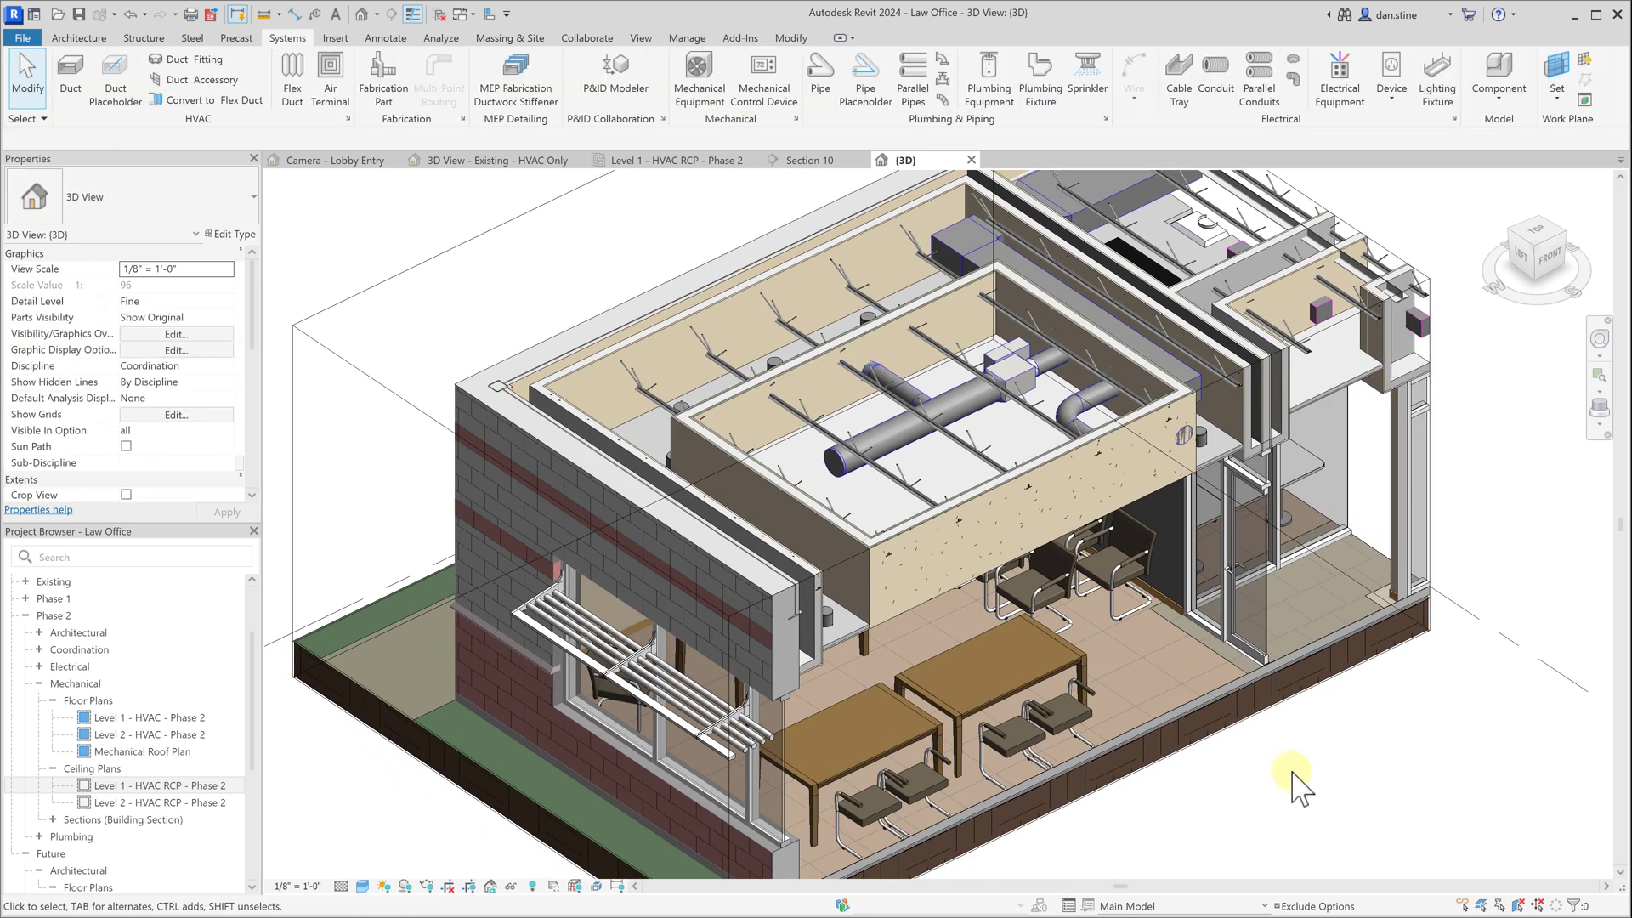